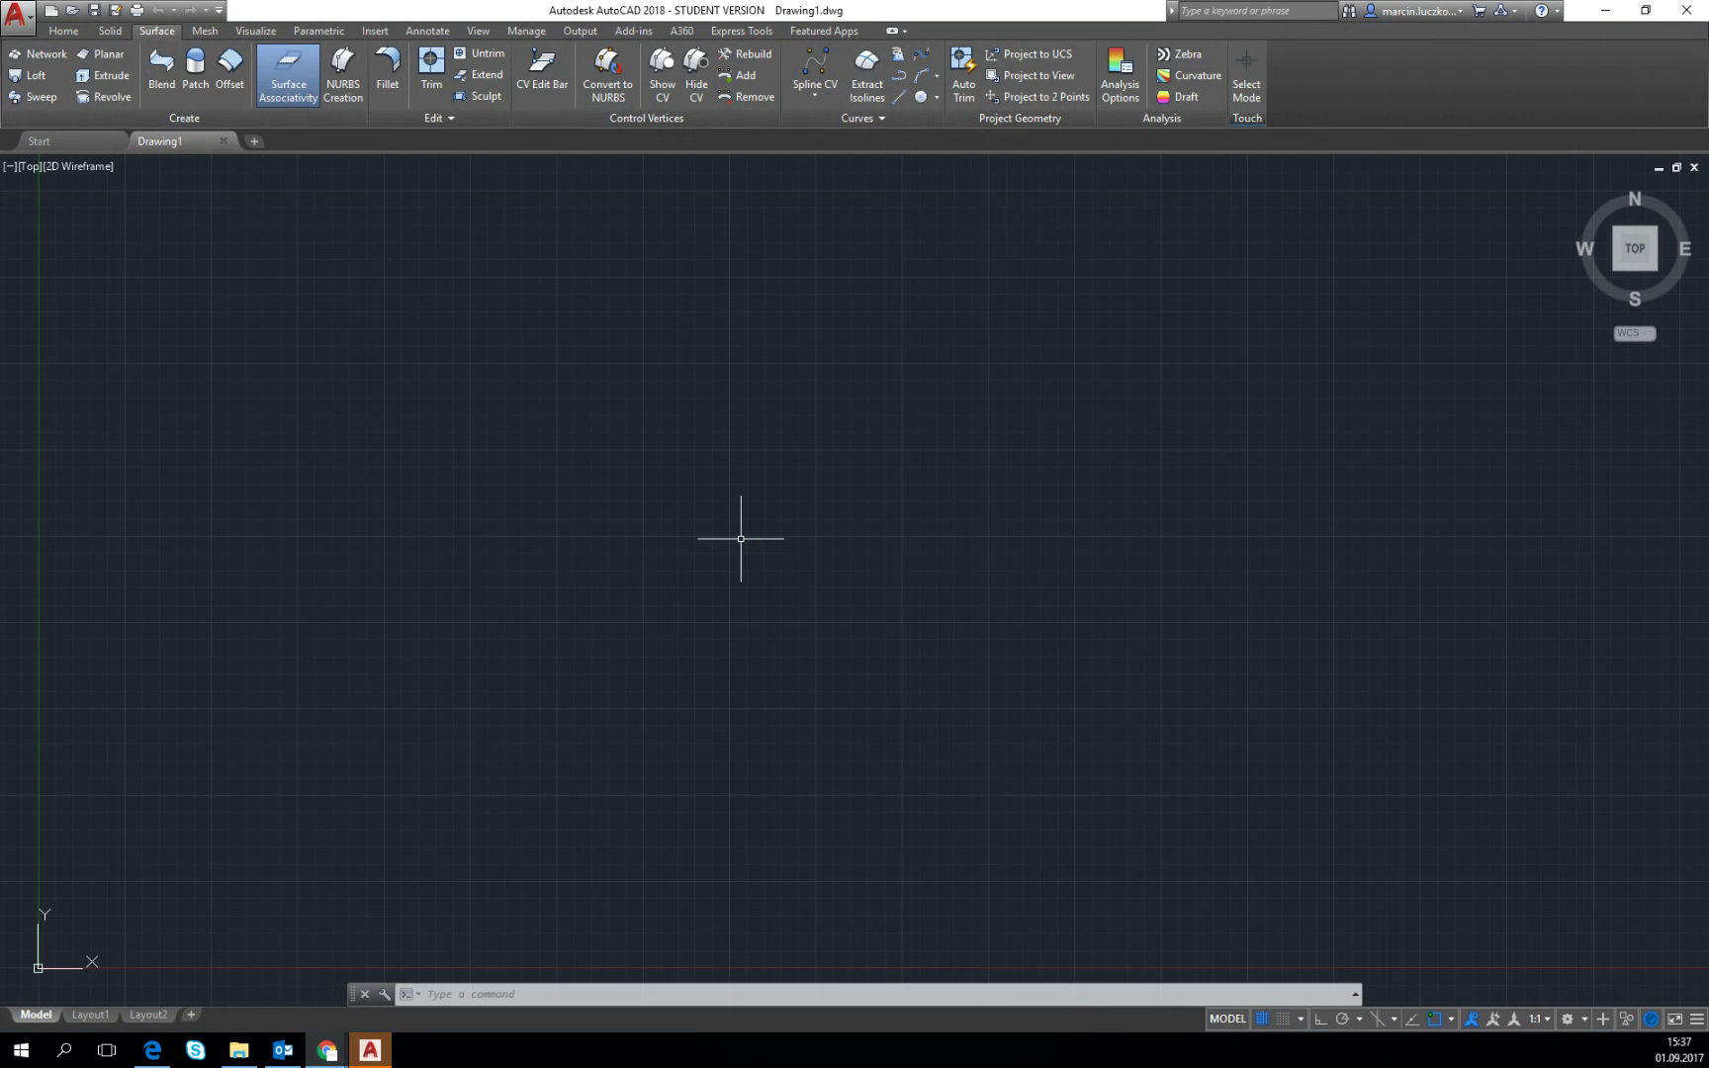
{"action": "middle_click_drag", "start_coordinate": [729, 519], "coordinate": [730, 522]}
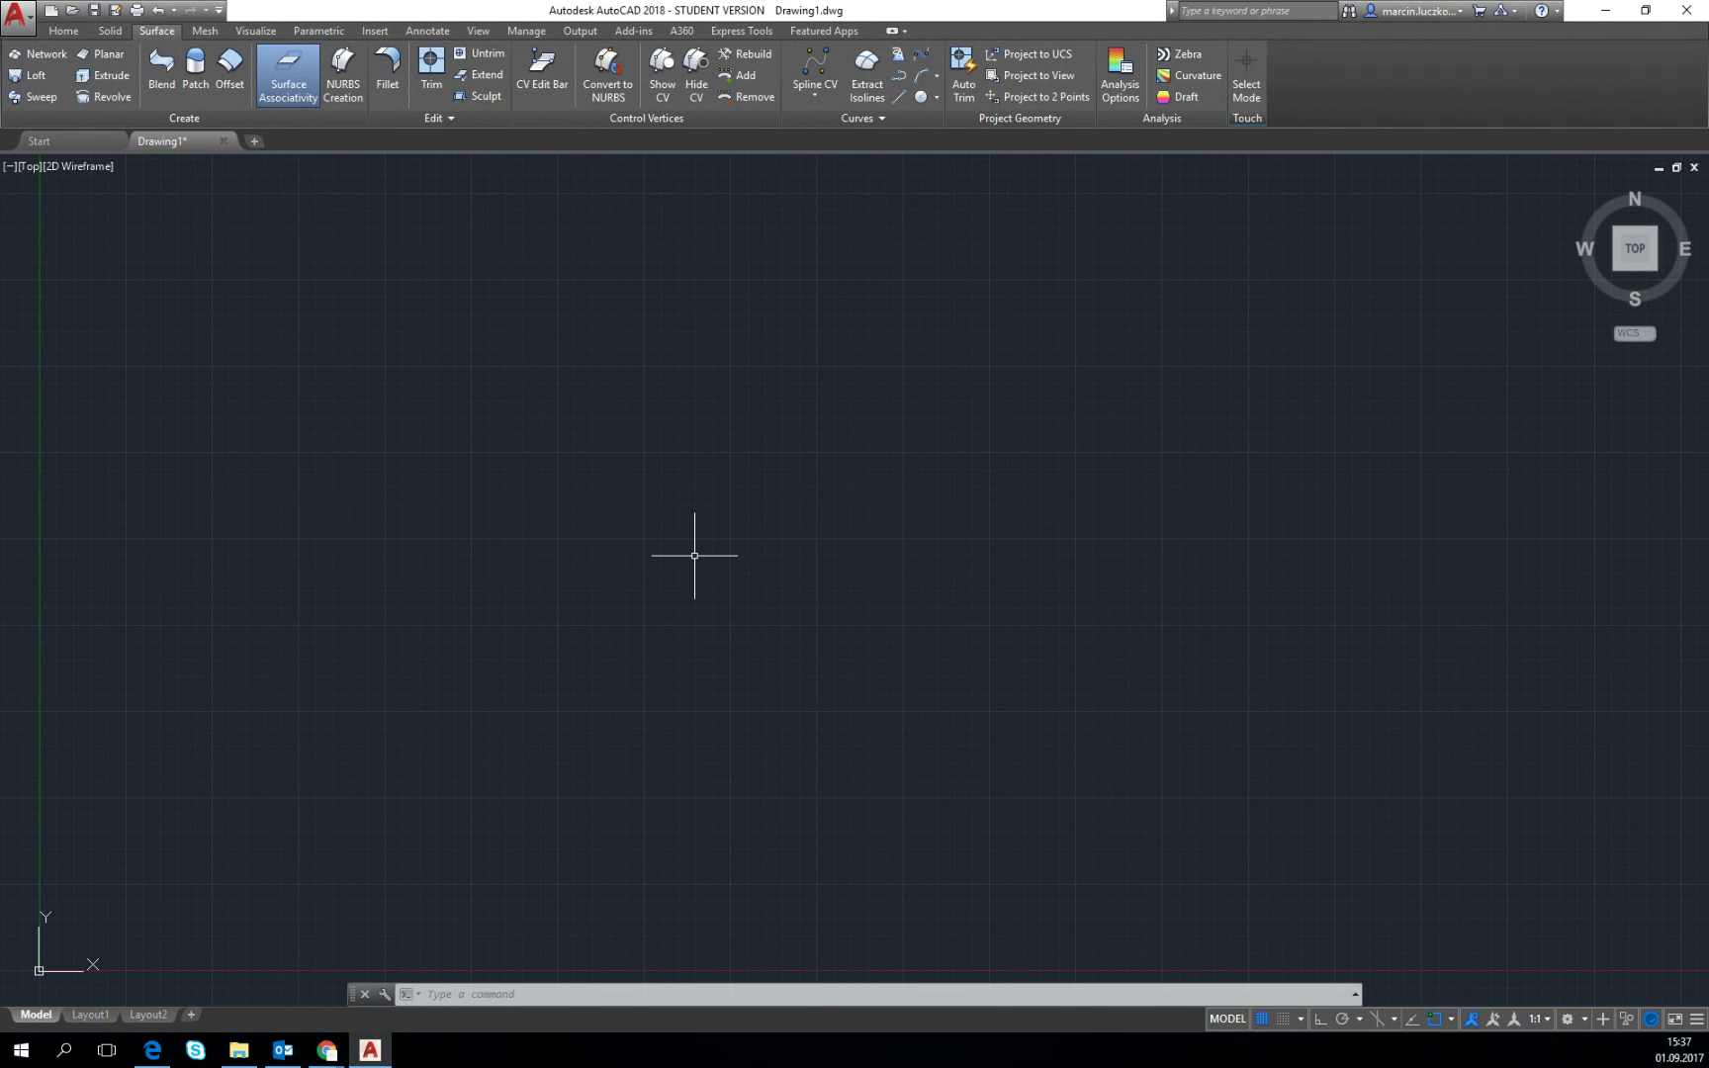
{"action": "left_click", "coordinate": [1618, 269]}
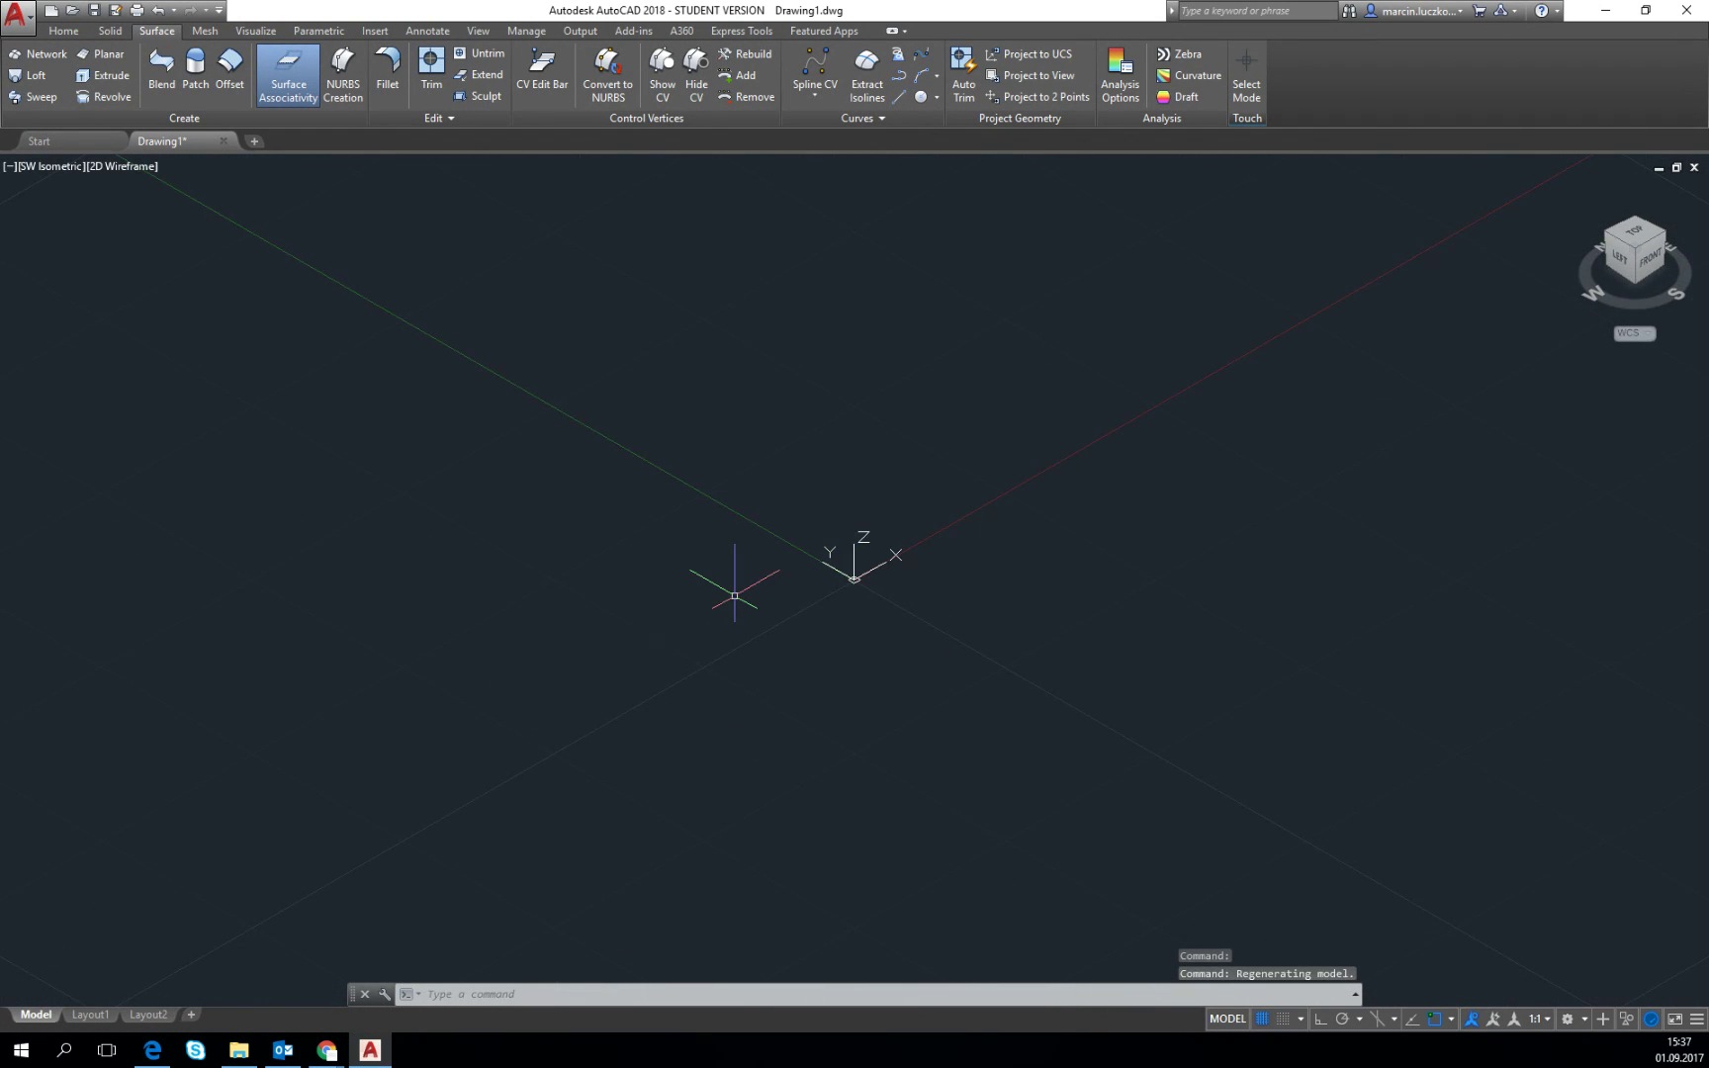
{"action": "scroll", "coordinate": [801, 534], "scroll_direction": "up", "scroll_amount": 3}
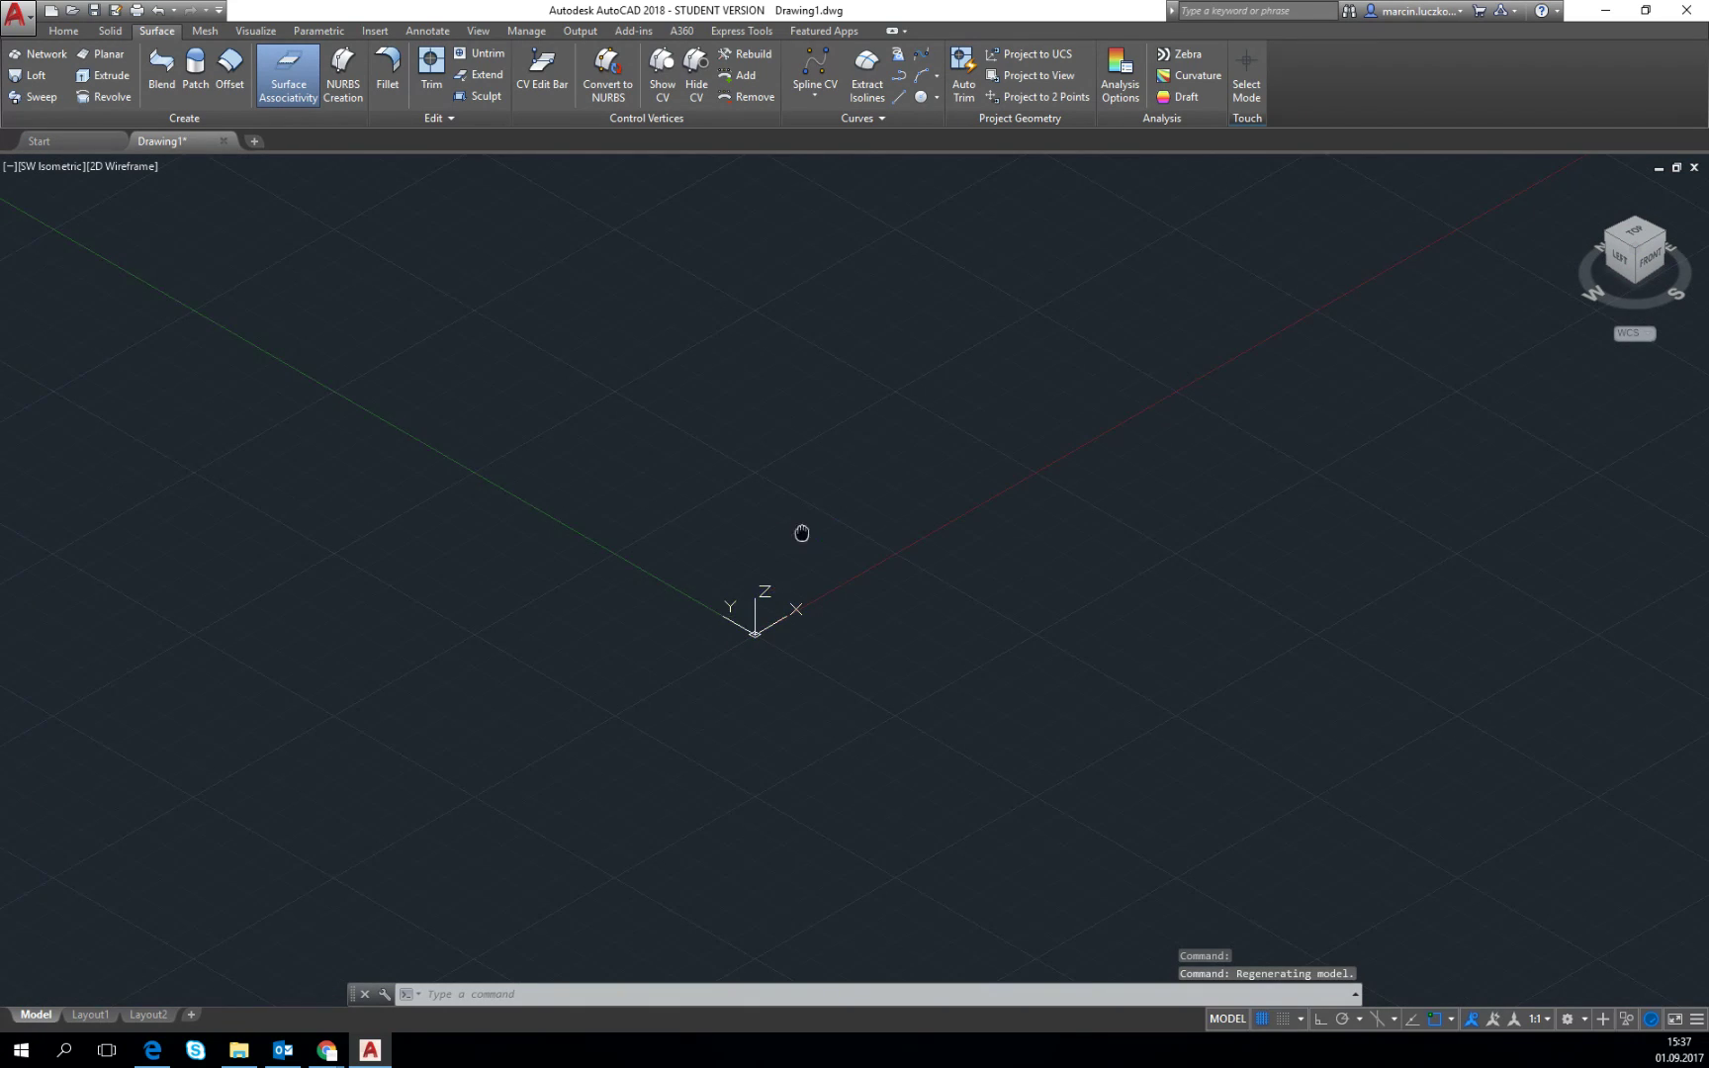
{"action": "scroll", "coordinate": [779, 547], "scroll_direction": "down", "scroll_amount": 2}
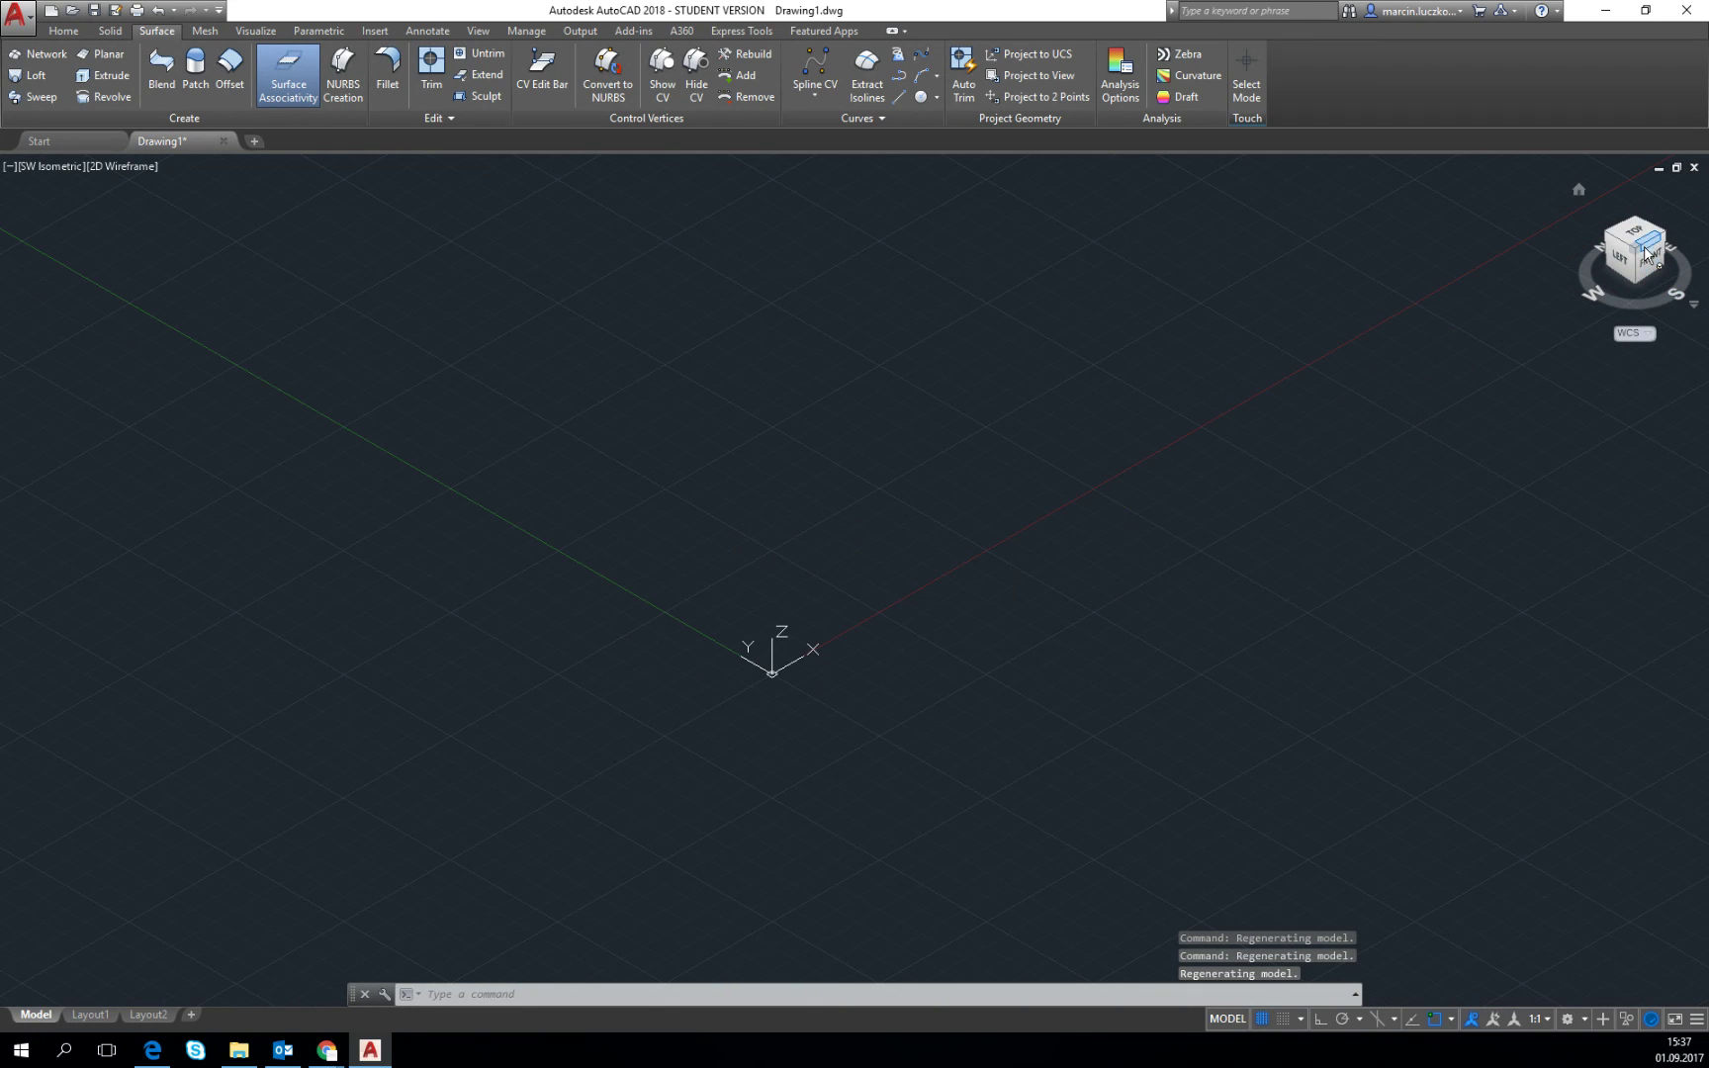
{"action": "left_click", "coordinate": [1638, 232]}
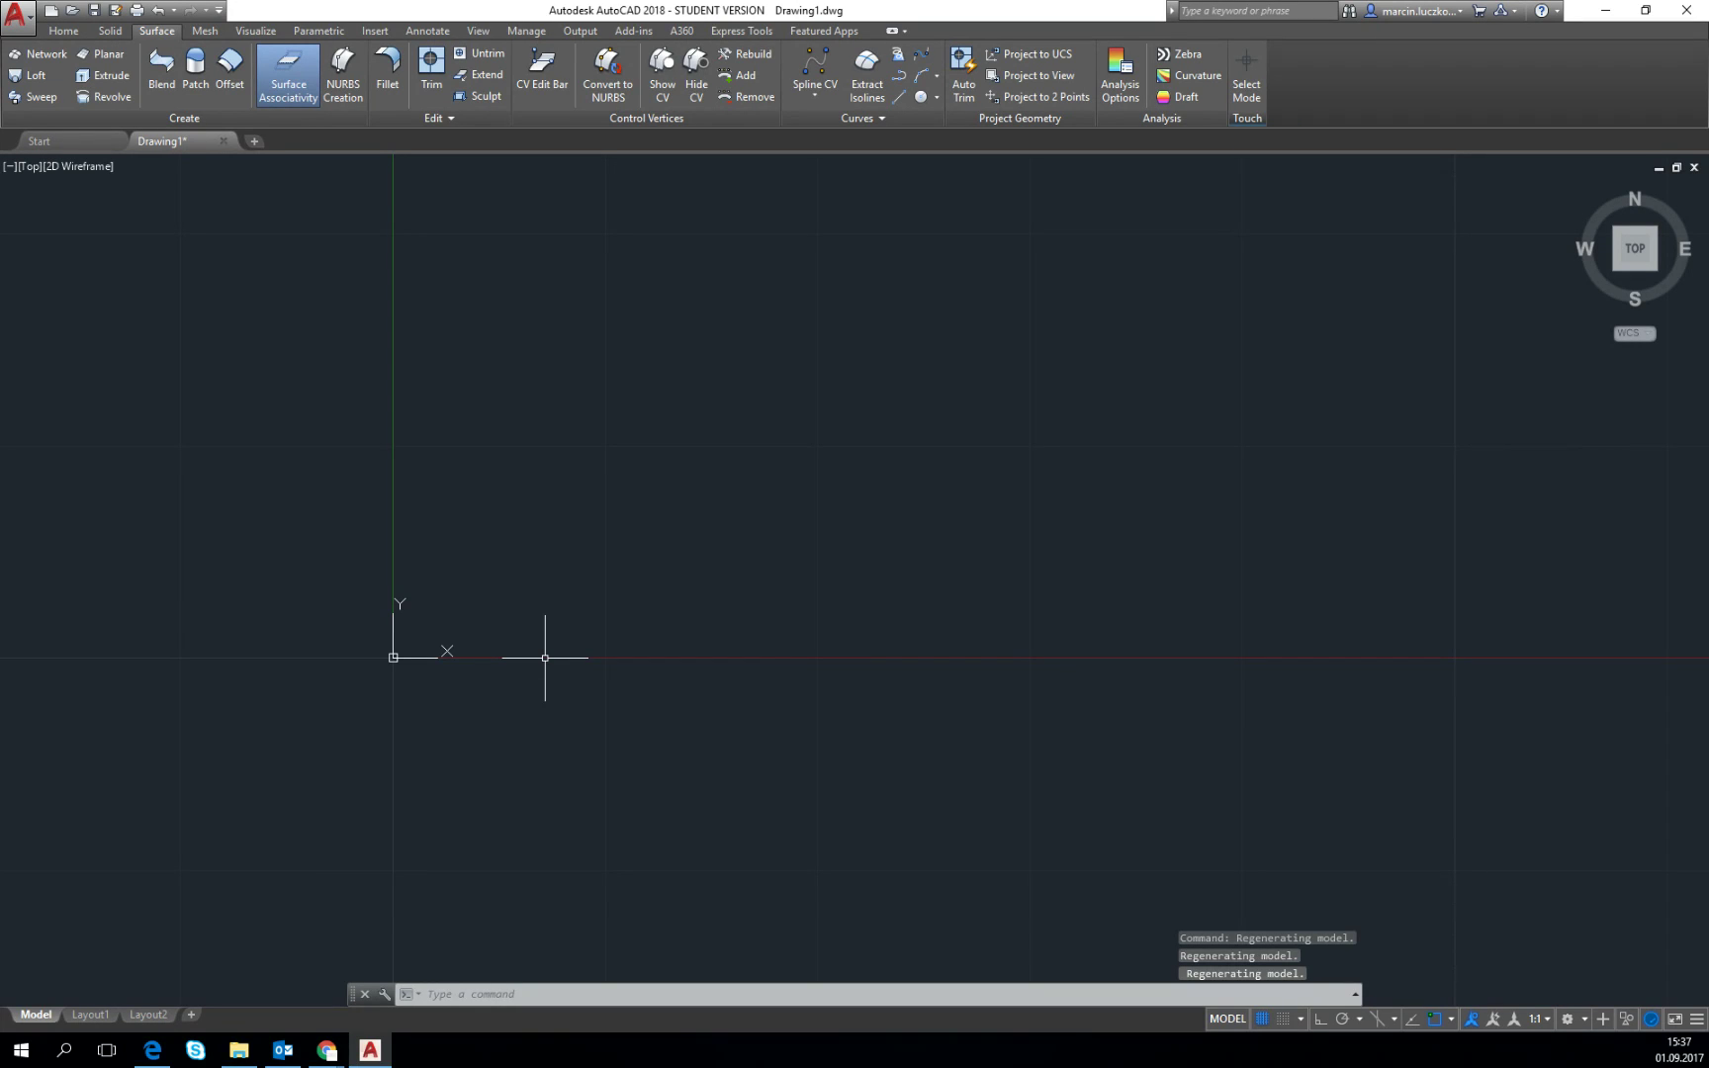
Step: Draw a four-point fit spline from the origin that arches above the X axis and ends just above that axis
{"action": "type", "text": "spline"}
{"action": "key", "text": "Return"}
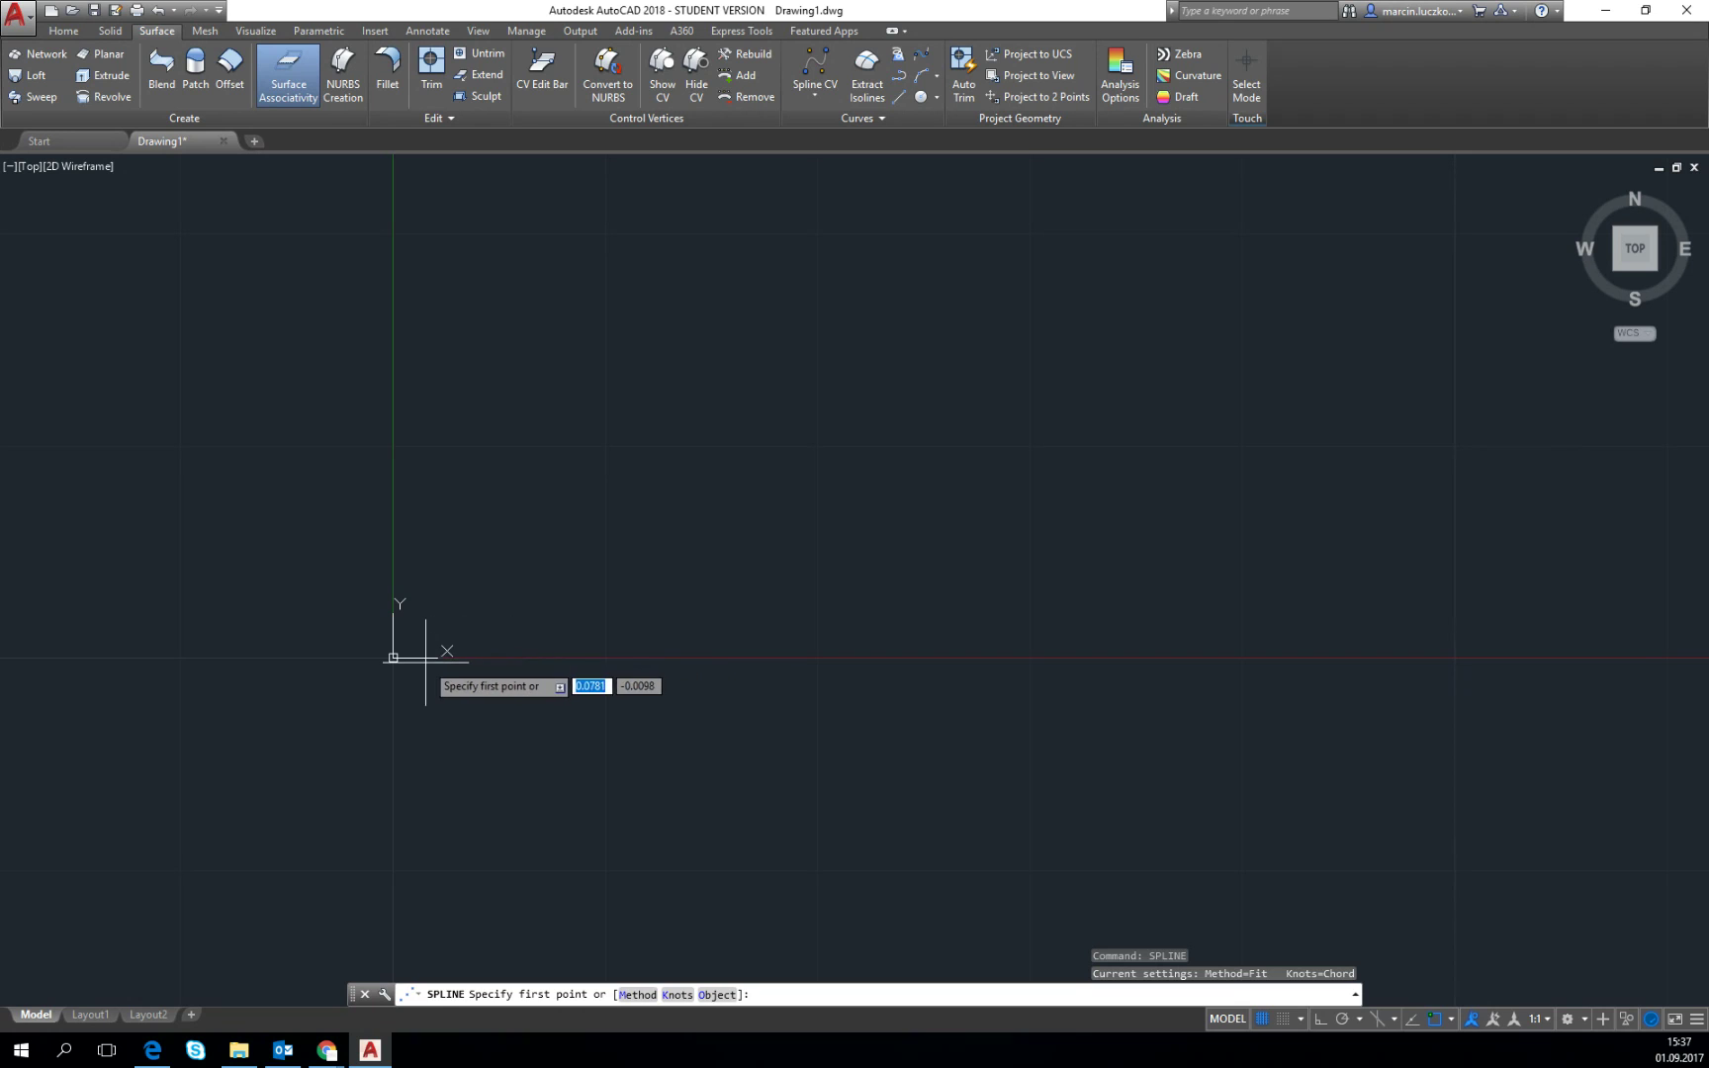
{"action": "left_click", "coordinate": [393, 657]}
{"action": "middle_click_drag", "start_coordinate": [400, 643], "coordinate": [606, 531]}
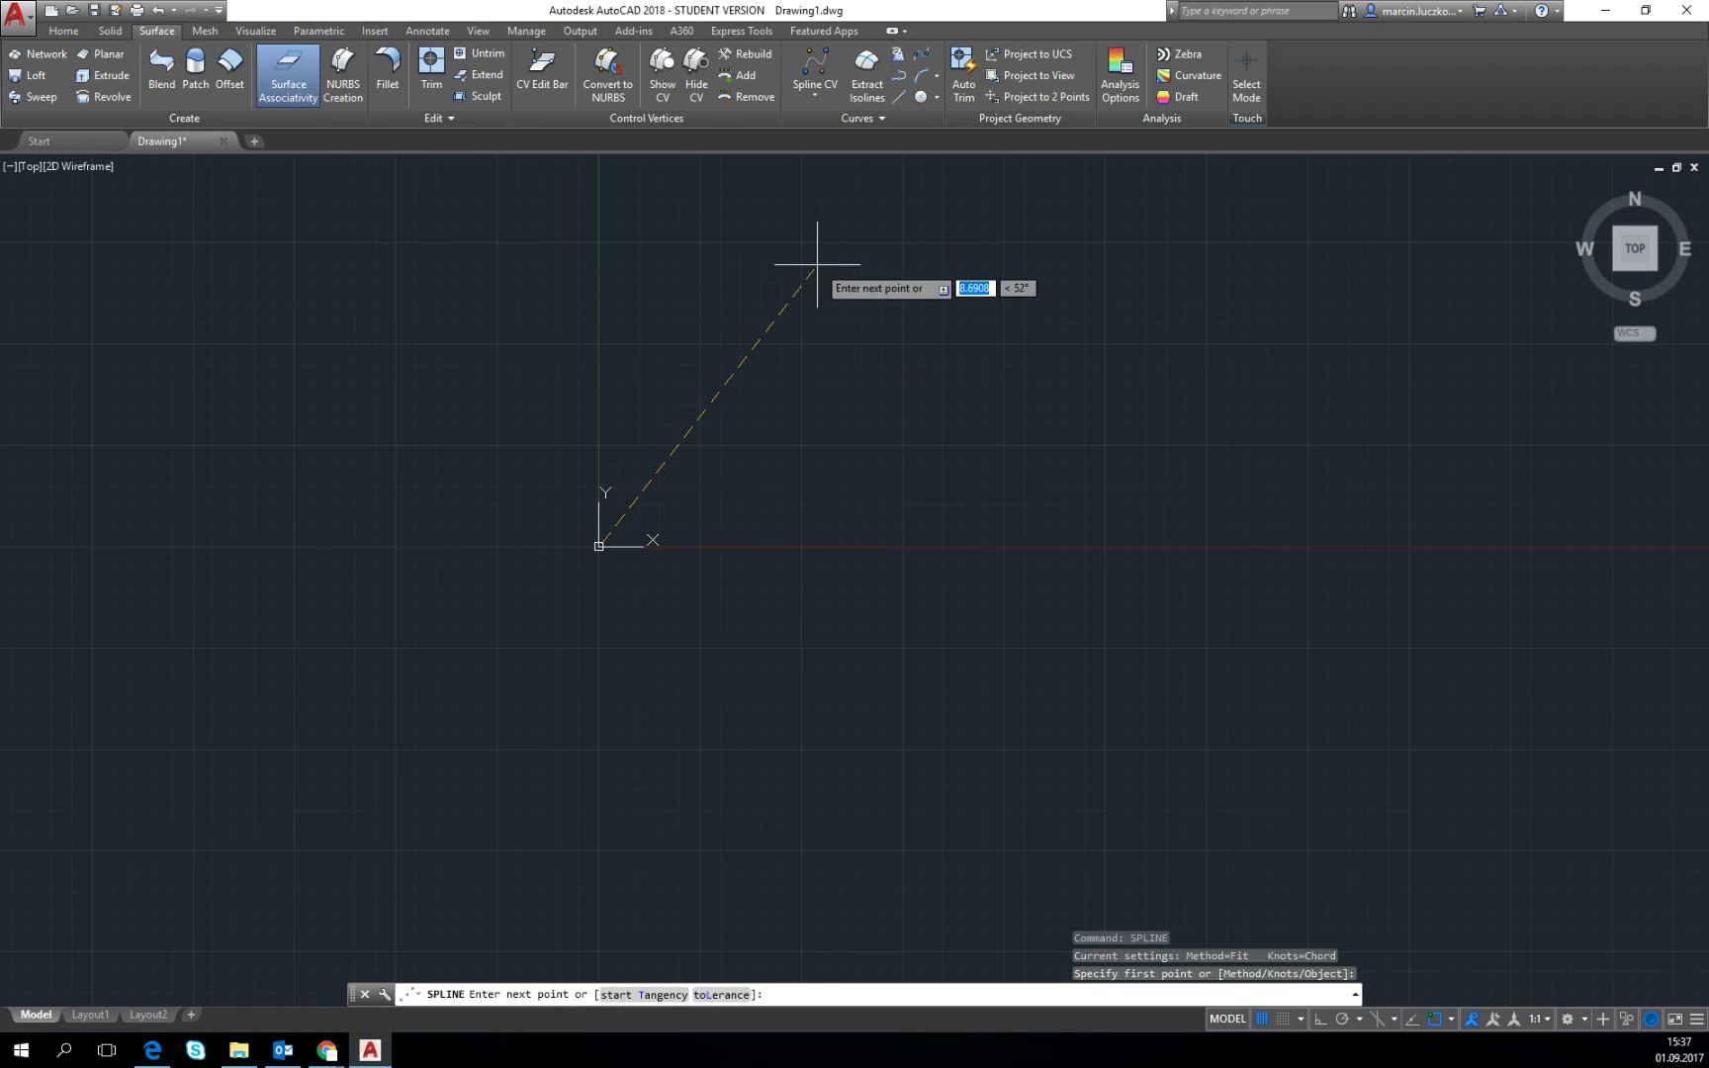
{"action": "left_click", "coordinate": [792, 306]}
{"action": "scroll", "coordinate": [674, 549], "scroll_direction": "down", "scroll_amount": 3}
{"action": "left_click", "coordinate": [1128, 431]}
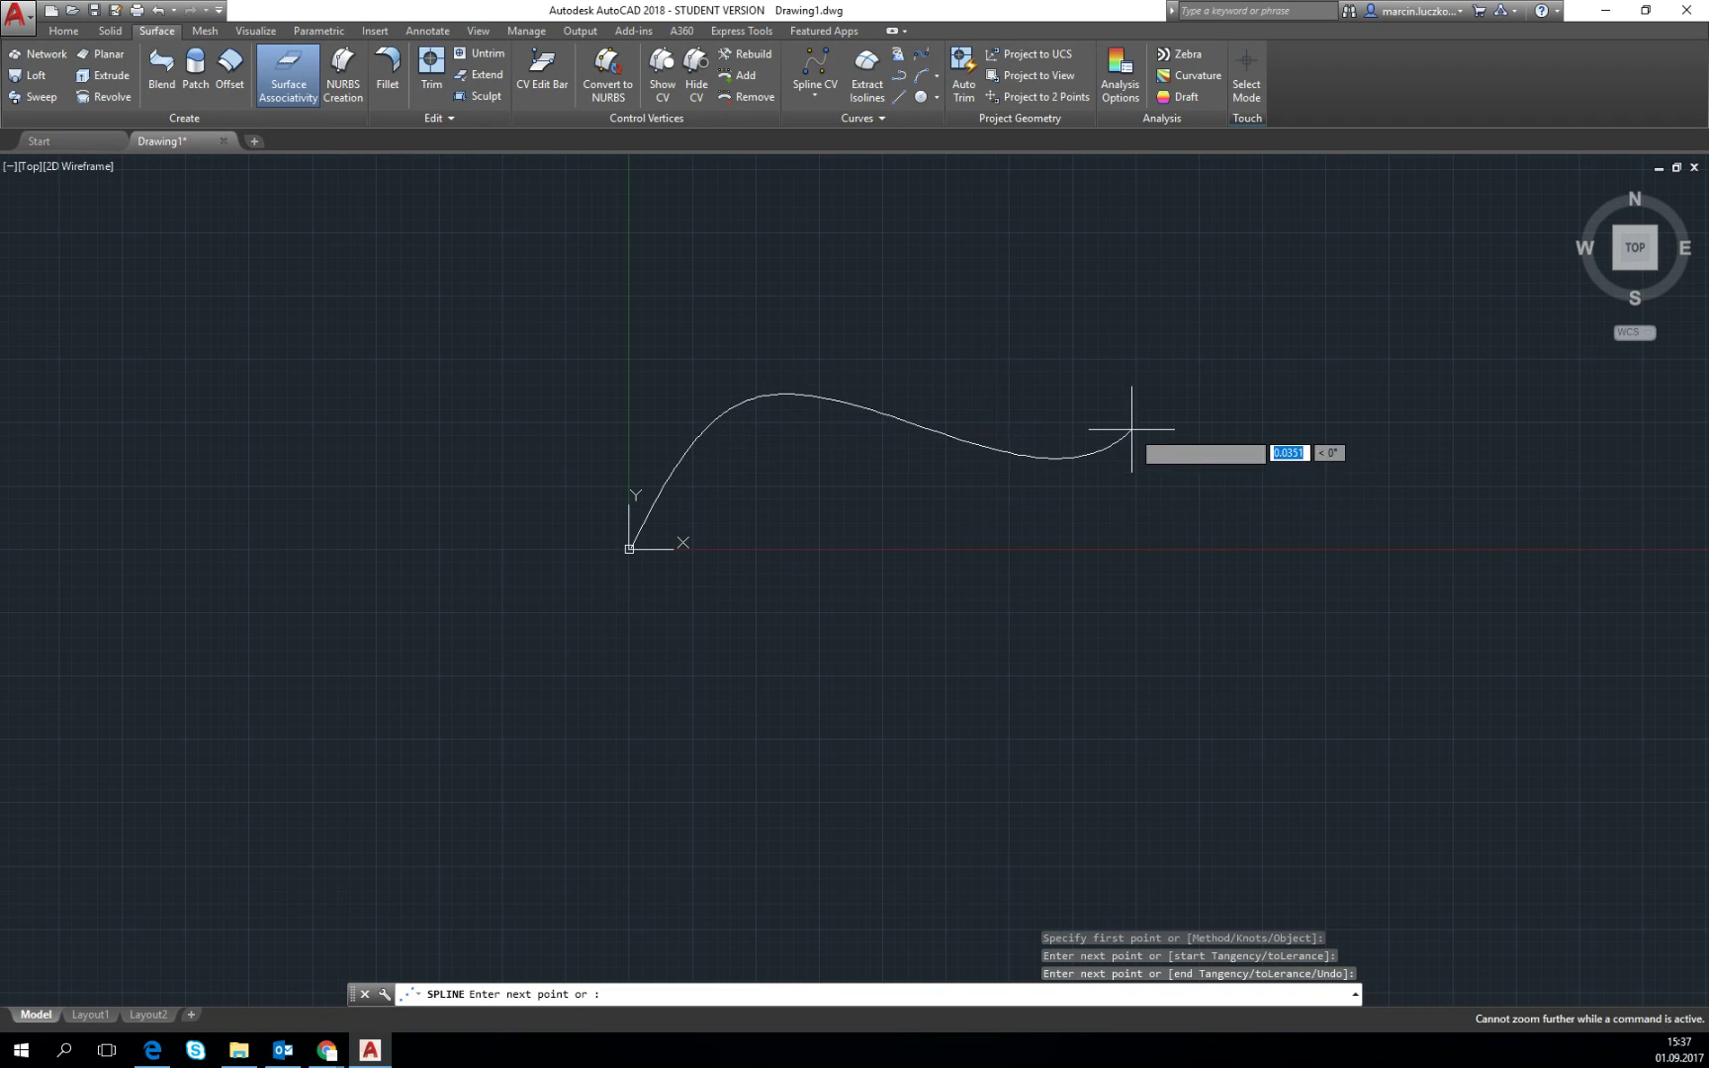
{"action": "left_click", "coordinate": [1493, 539]}
{"action": "key", "text": "Return"}
Step: Draw a wavy five-point spline sharing the first spline's start and end points, with a dip in its middle
{"action": "key", "text": "Return"}
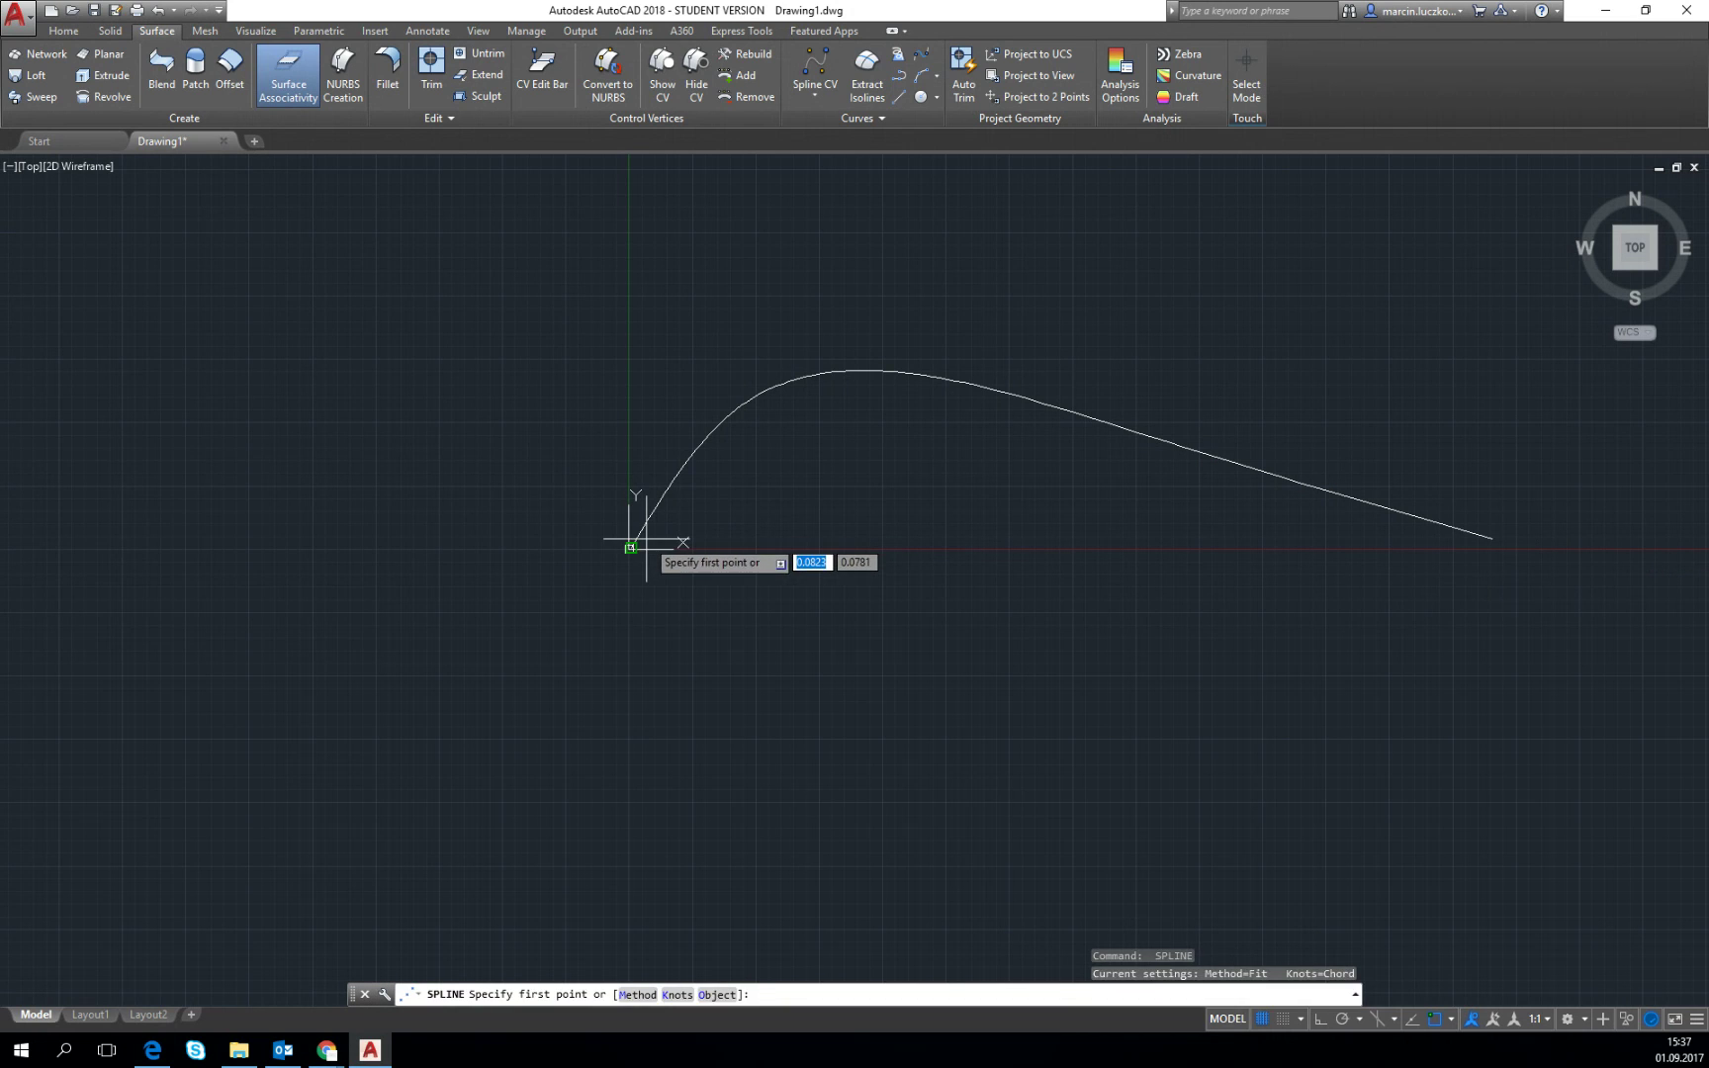
{"action": "left_click", "coordinate": [629, 549]}
{"action": "left_click", "coordinate": [737, 386]}
{"action": "left_click", "coordinate": [956, 458]}
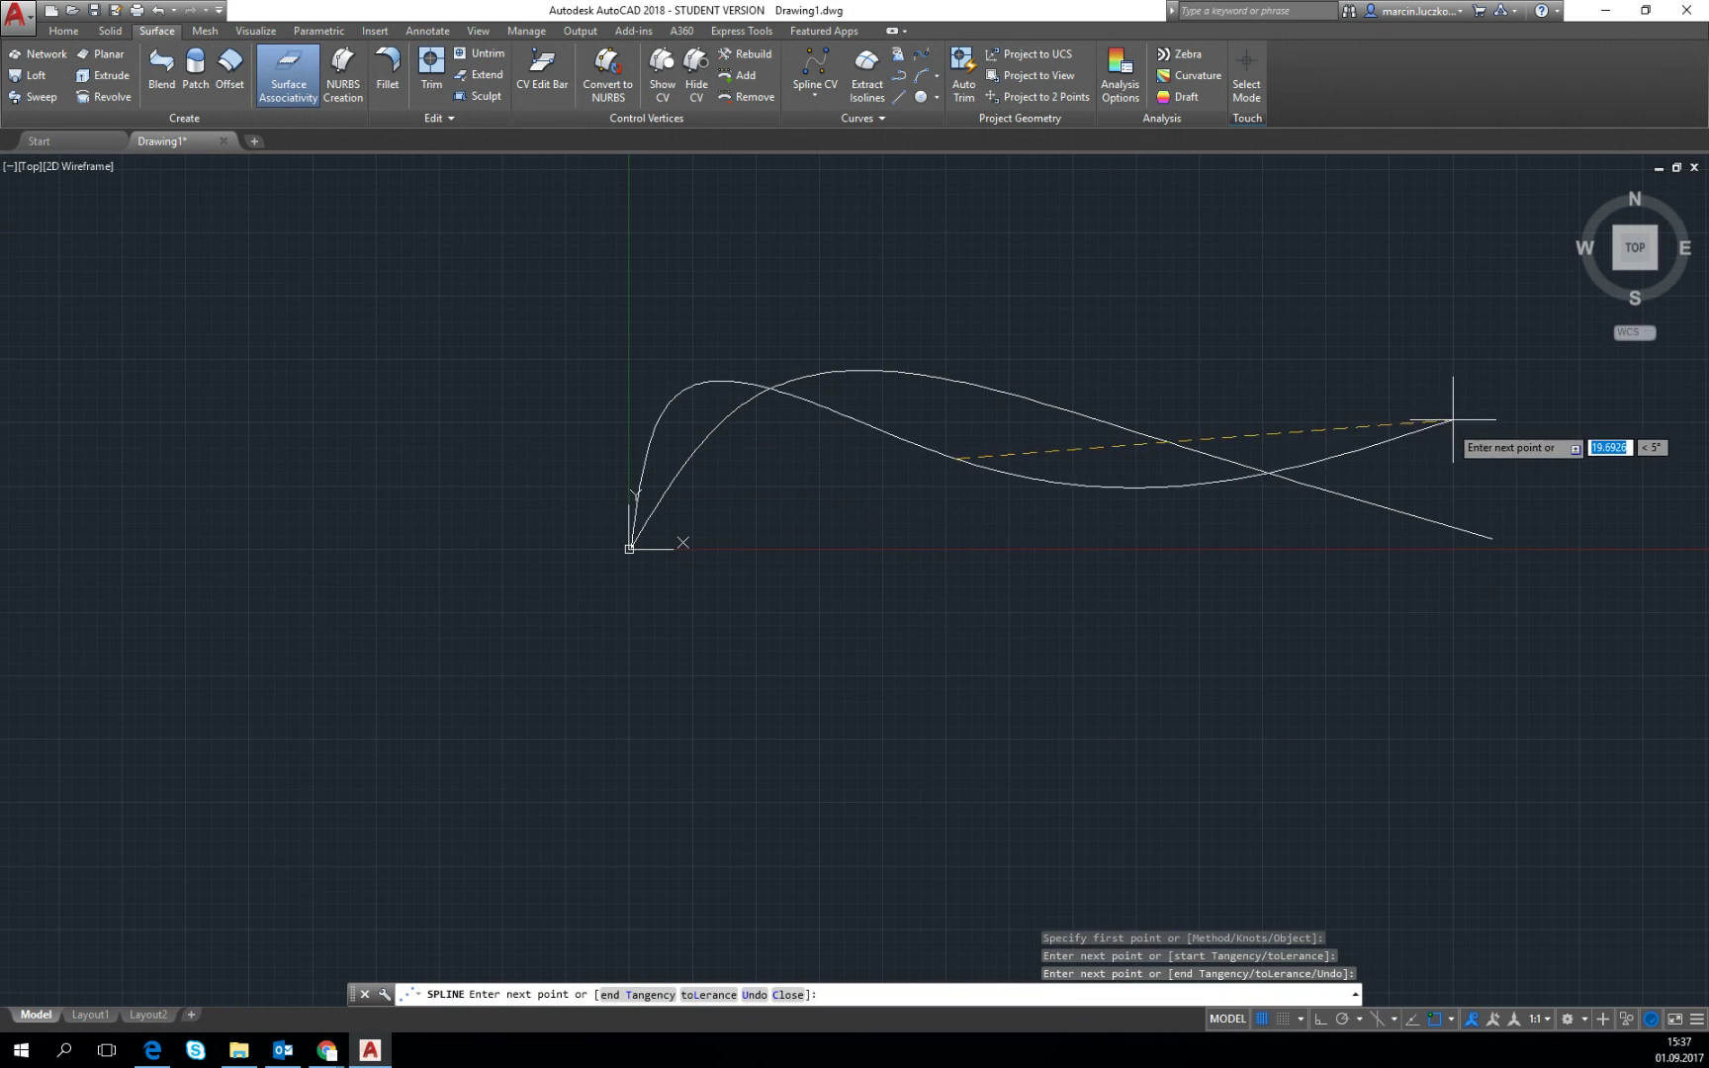
{"action": "left_click", "coordinate": [1330, 447]}
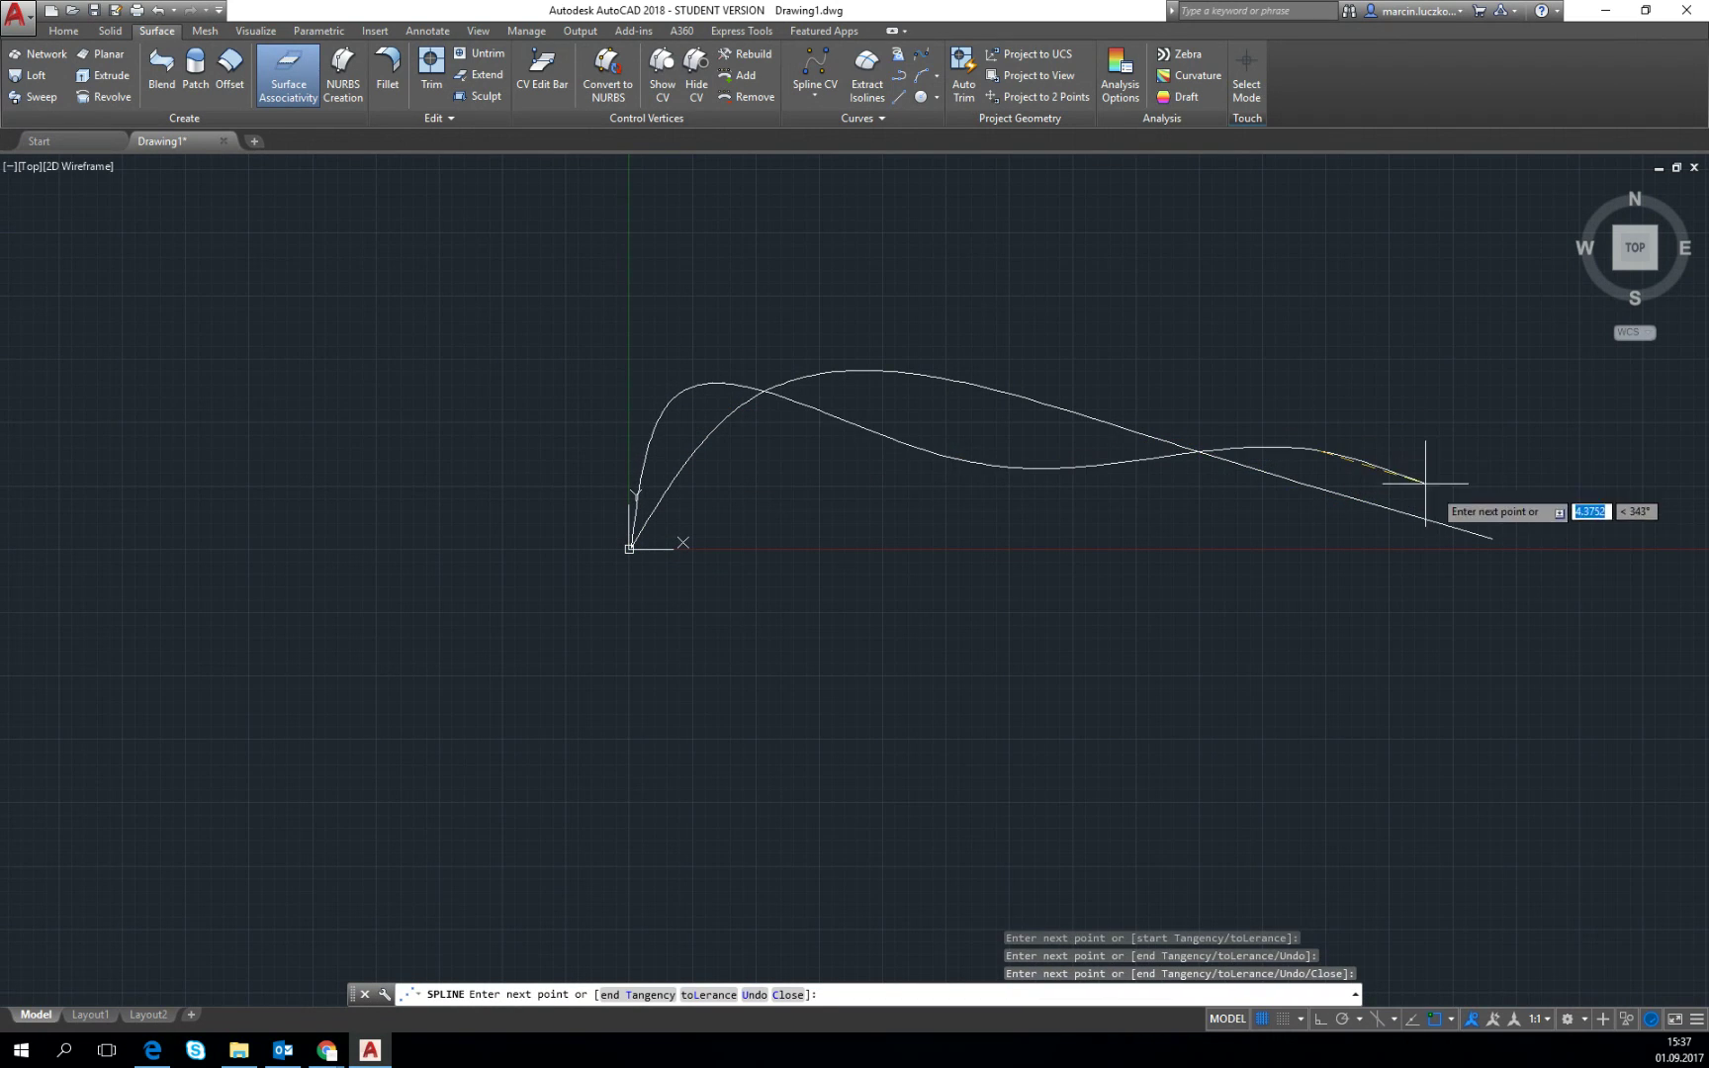
{"action": "left_click", "coordinate": [1483, 537]}
{"action": "key", "text": "Return"}
Step: Draw a four-point spline between the same endpoints, bulging beyond the Y axis and above the others, and switch to SW Isometric view
{"action": "key", "text": "Return"}
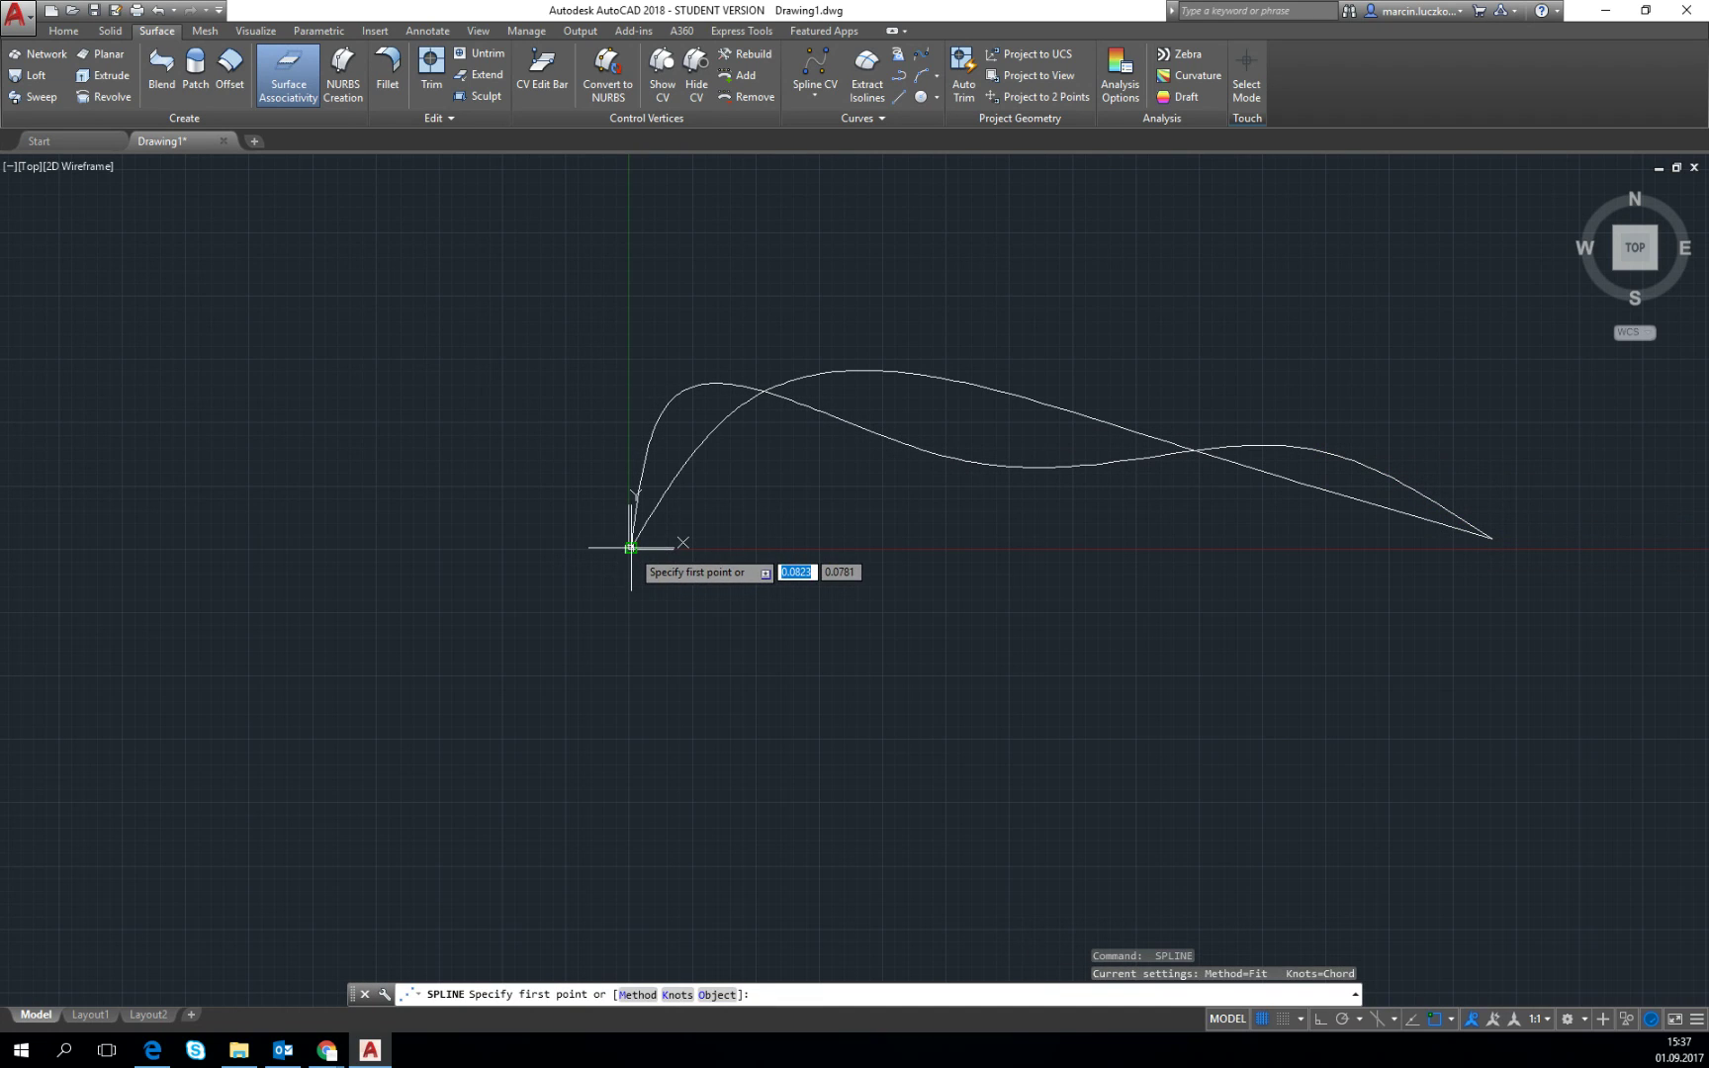
{"action": "left_click", "coordinate": [629, 547]}
{"action": "left_click", "coordinate": [576, 368]}
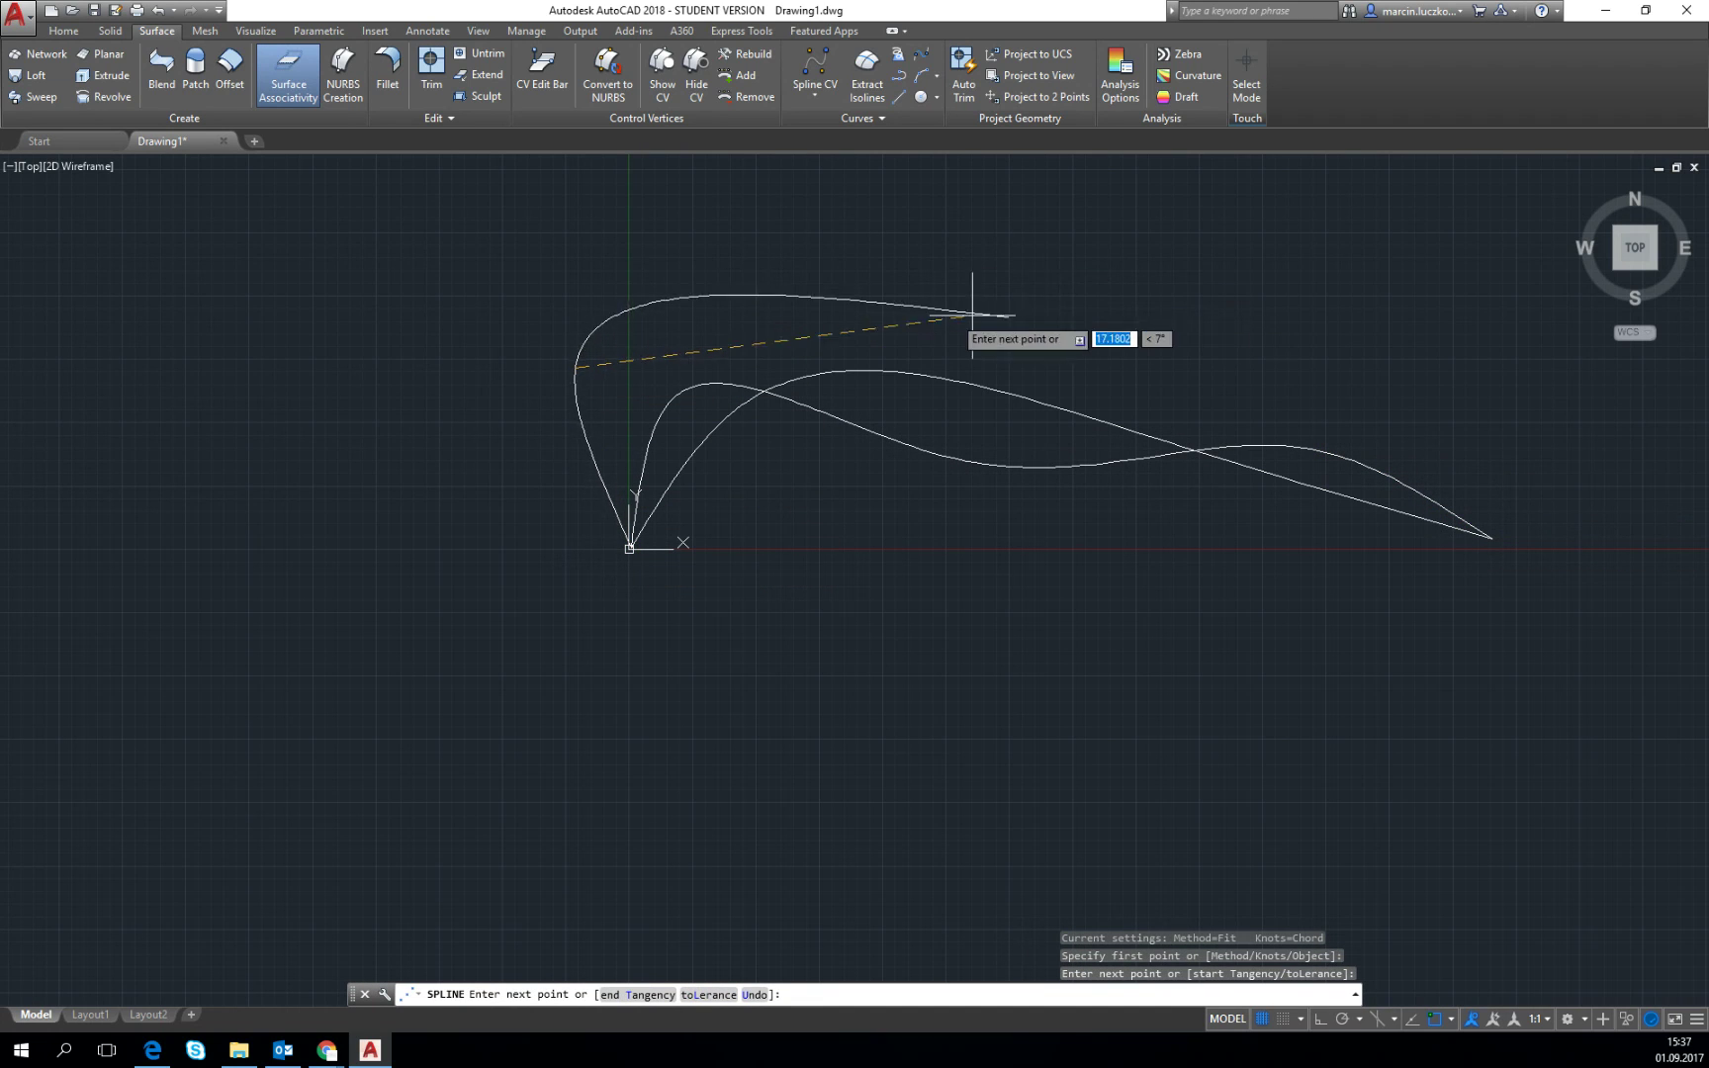
{"action": "left_click", "coordinate": [999, 336]}
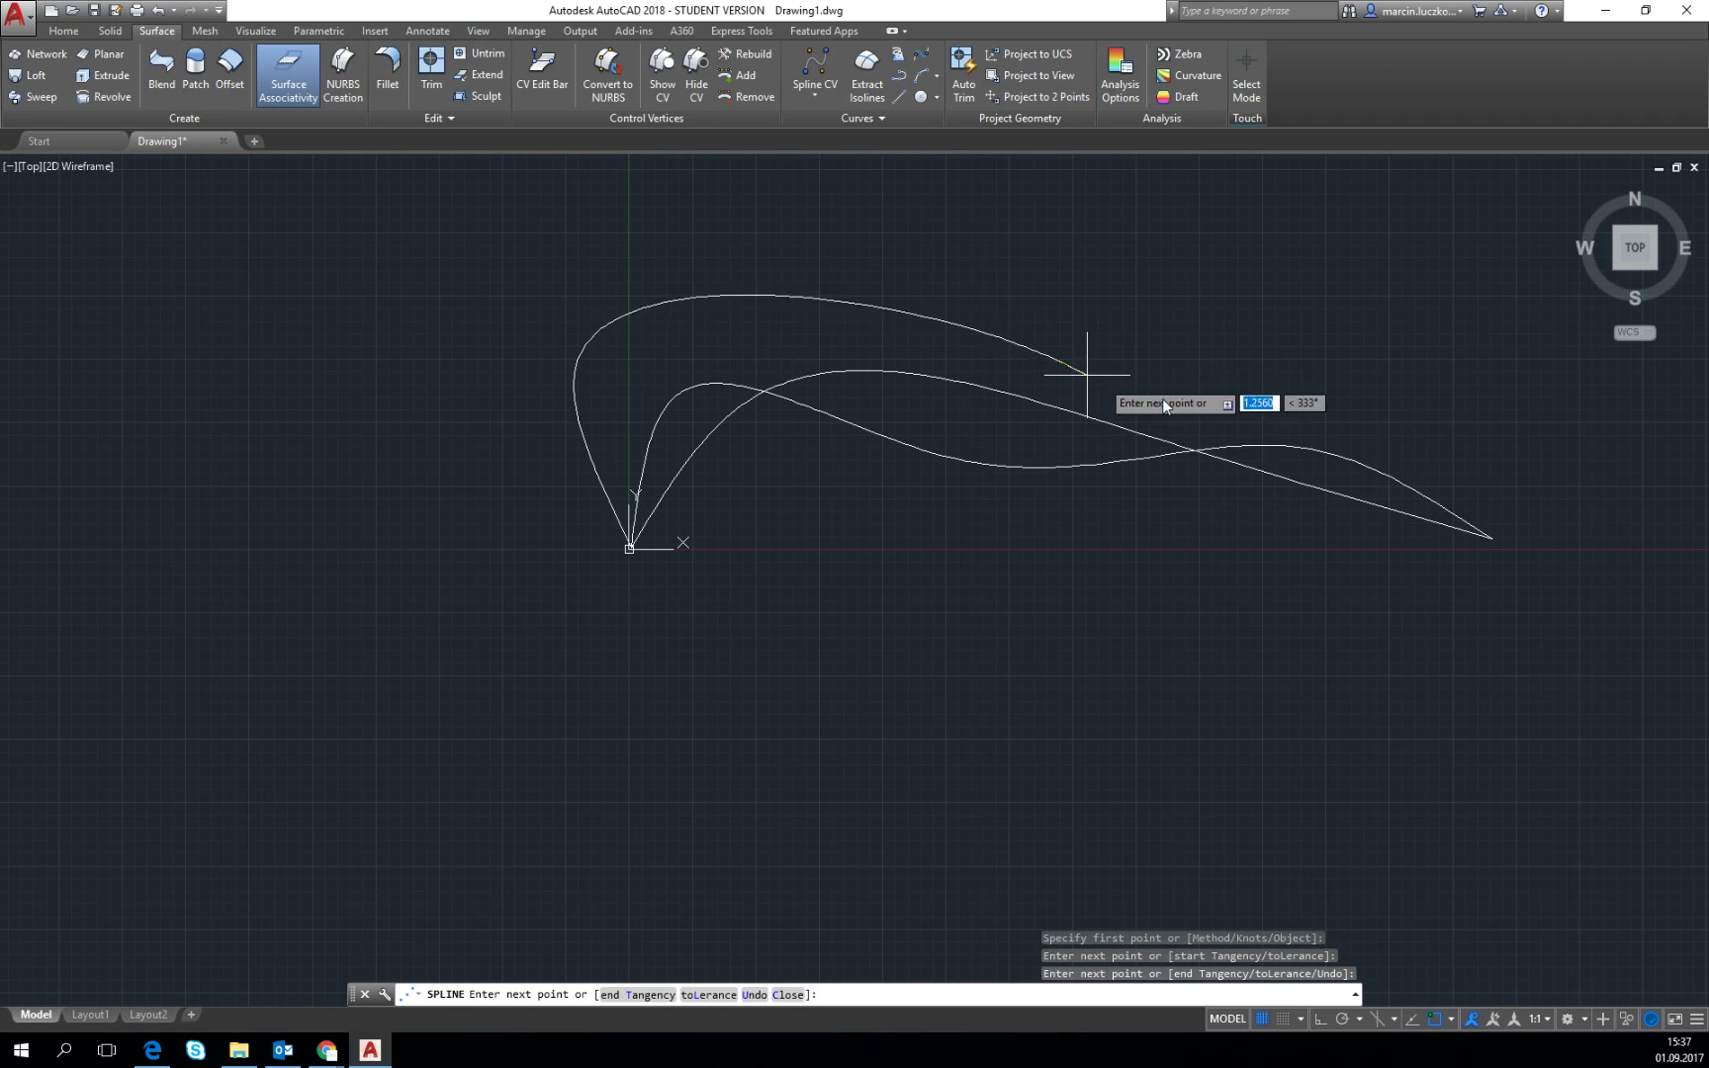
{"action": "left_click", "coordinate": [1488, 538]}
{"action": "key", "text": "Return"}
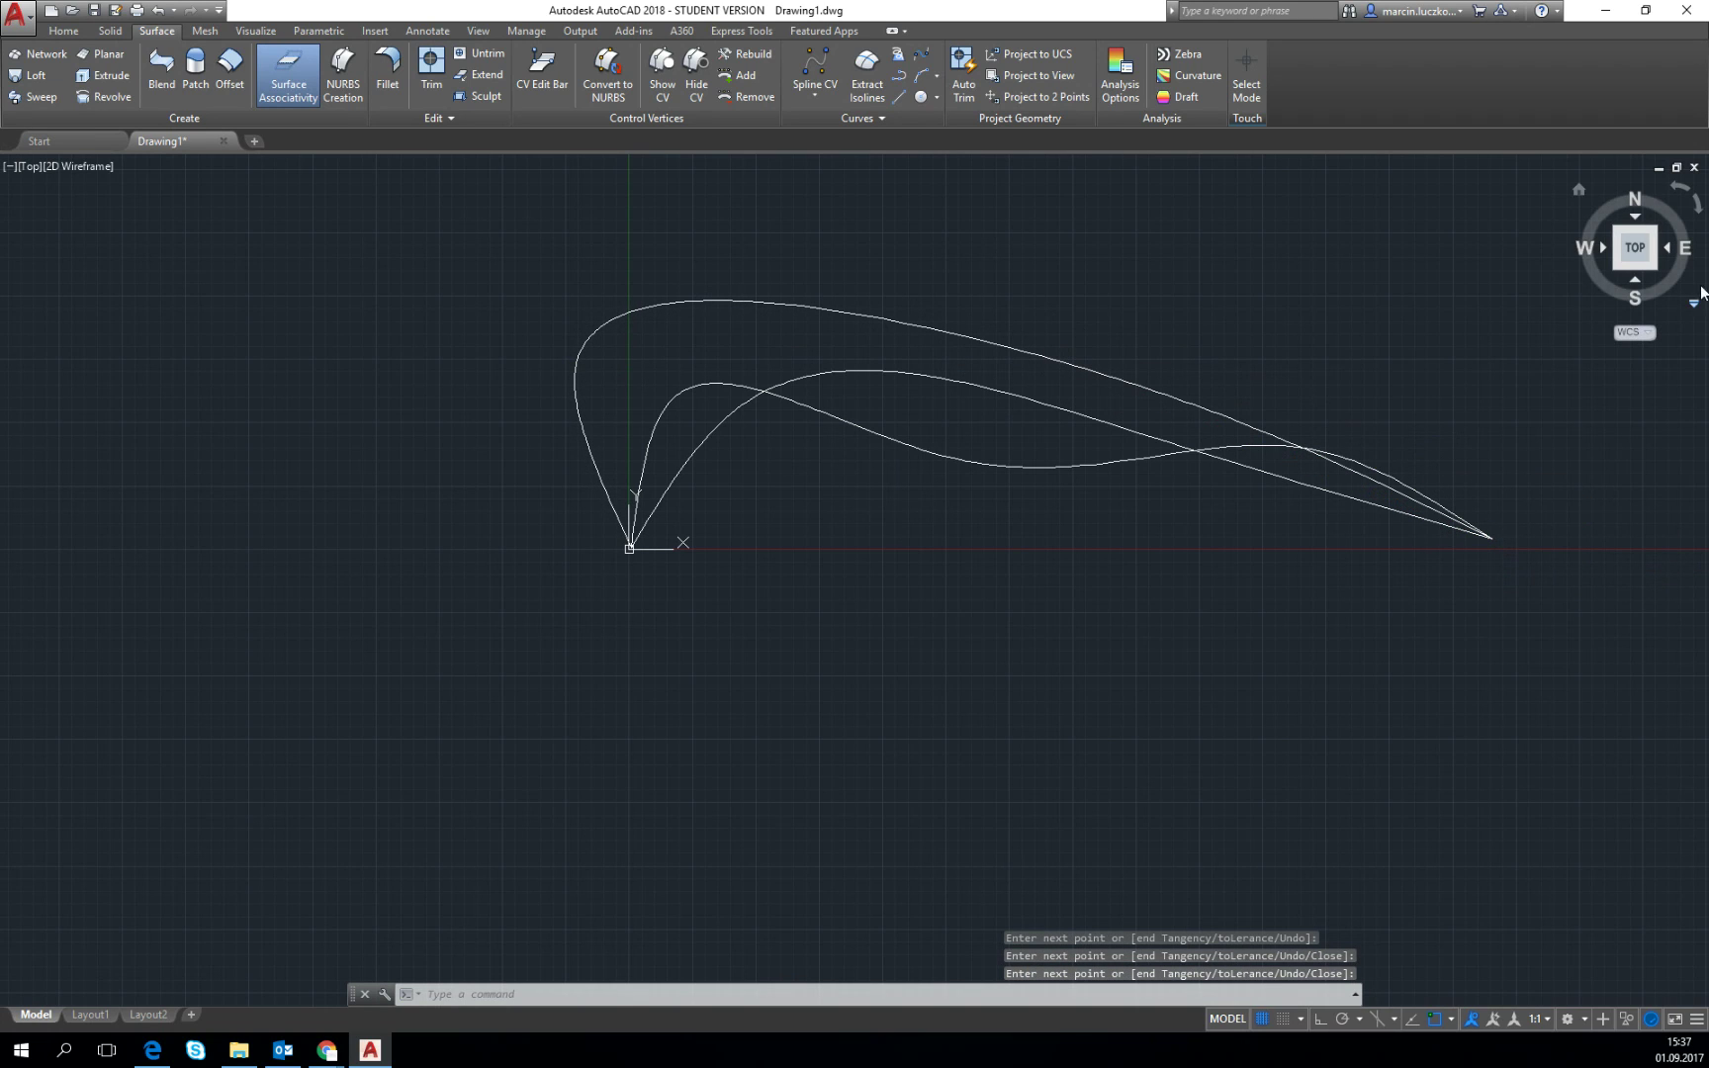
{"action": "left_click", "coordinate": [1619, 267]}
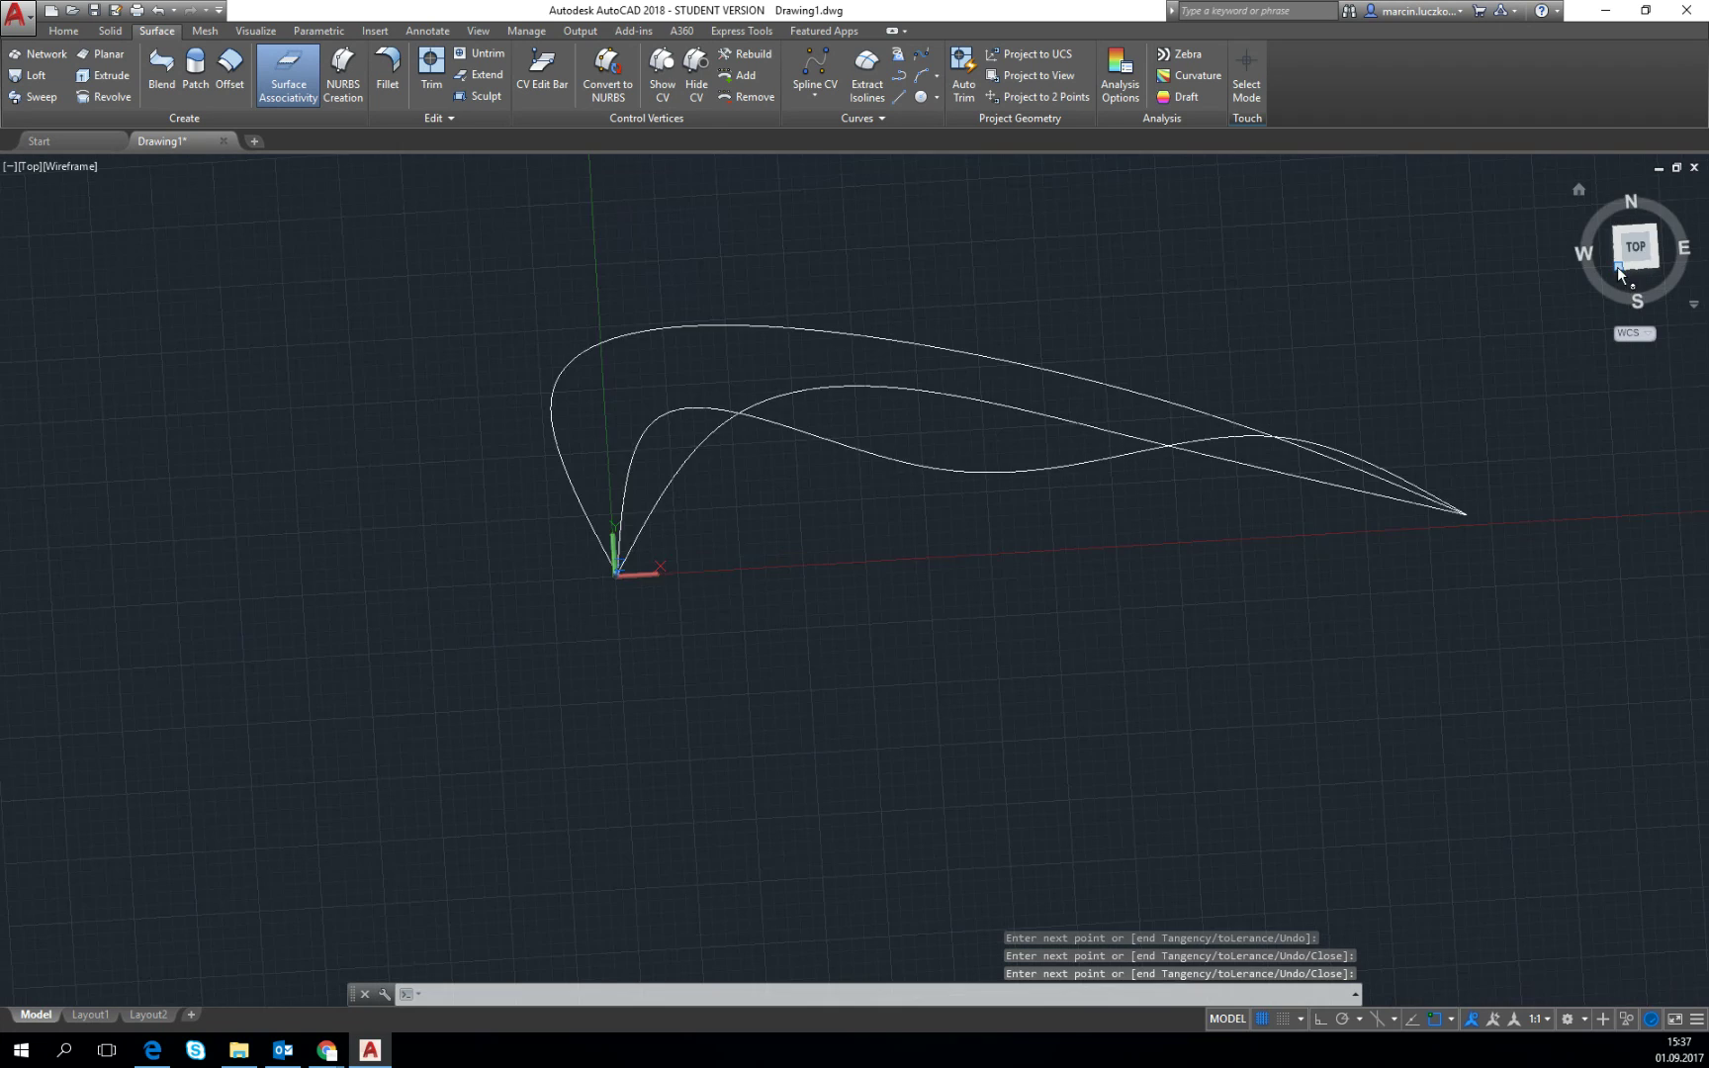
Step: Try to move the wavy and the outermost splines together 10 units upward from their shared start point
{"action": "left_click", "coordinate": [553, 661]}
{"action": "left_click", "coordinate": [591, 712]}
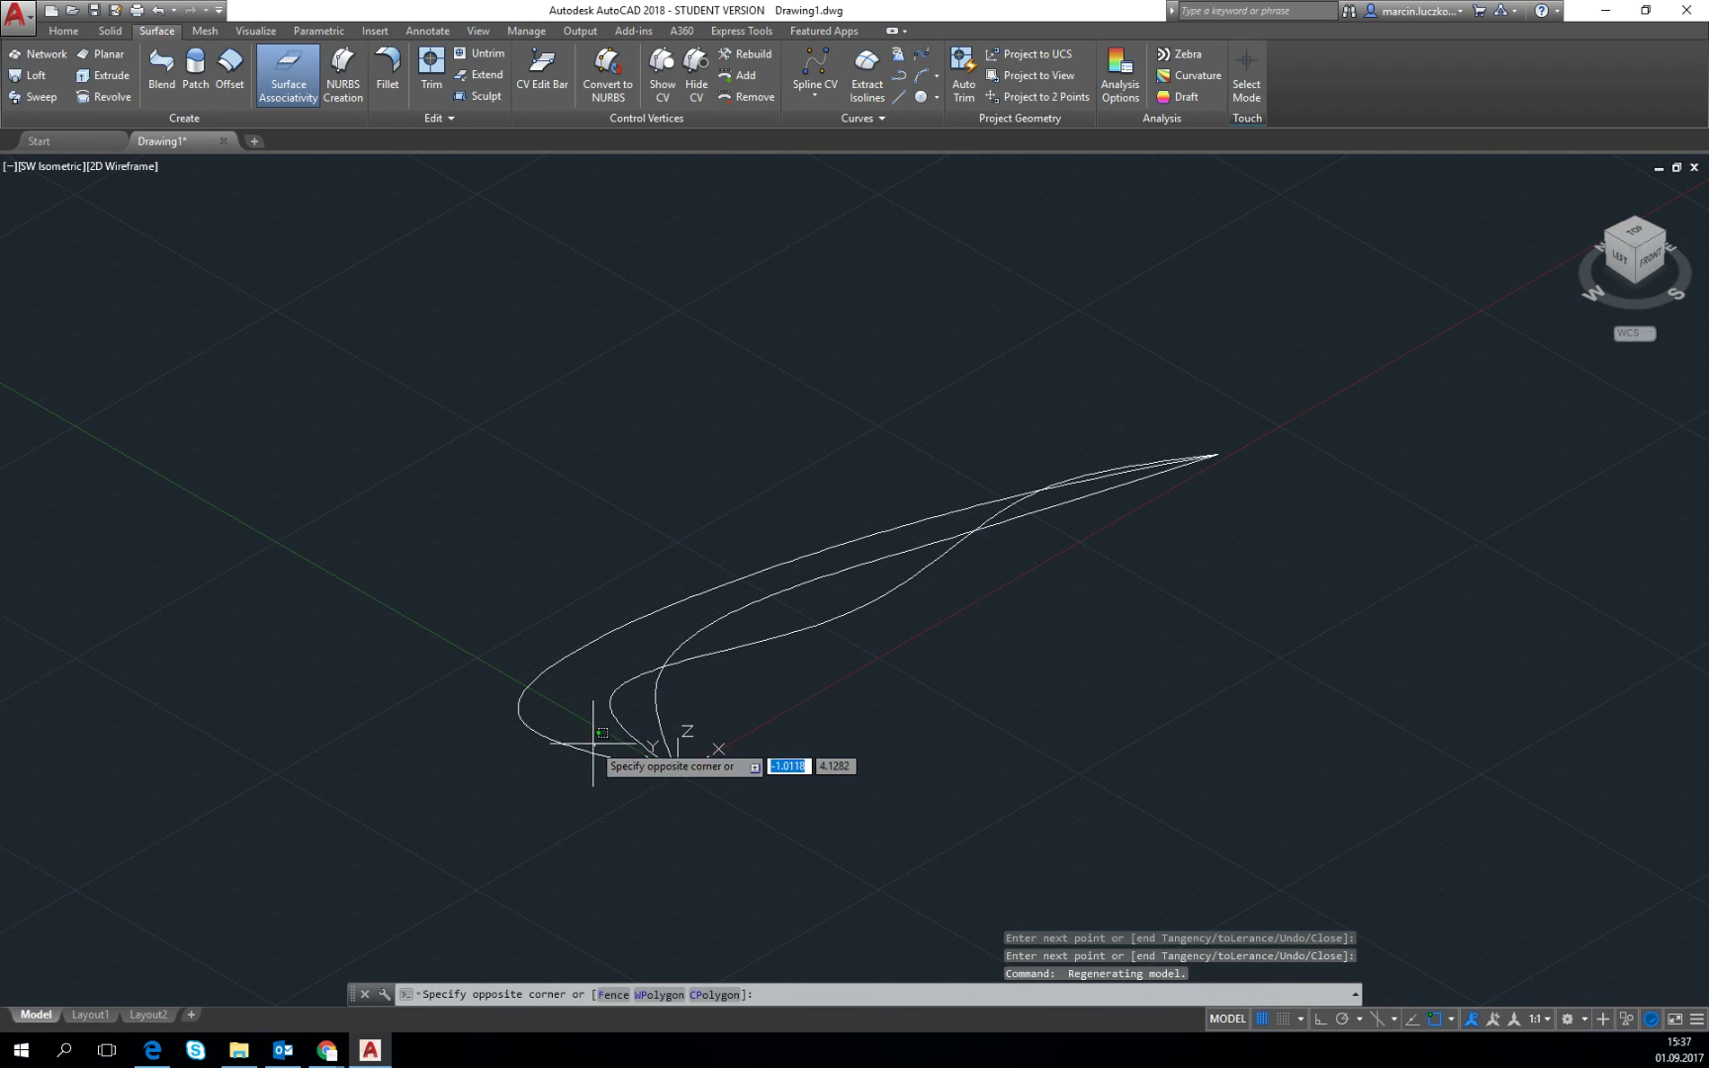
{"action": "left_click", "coordinate": [655, 693]}
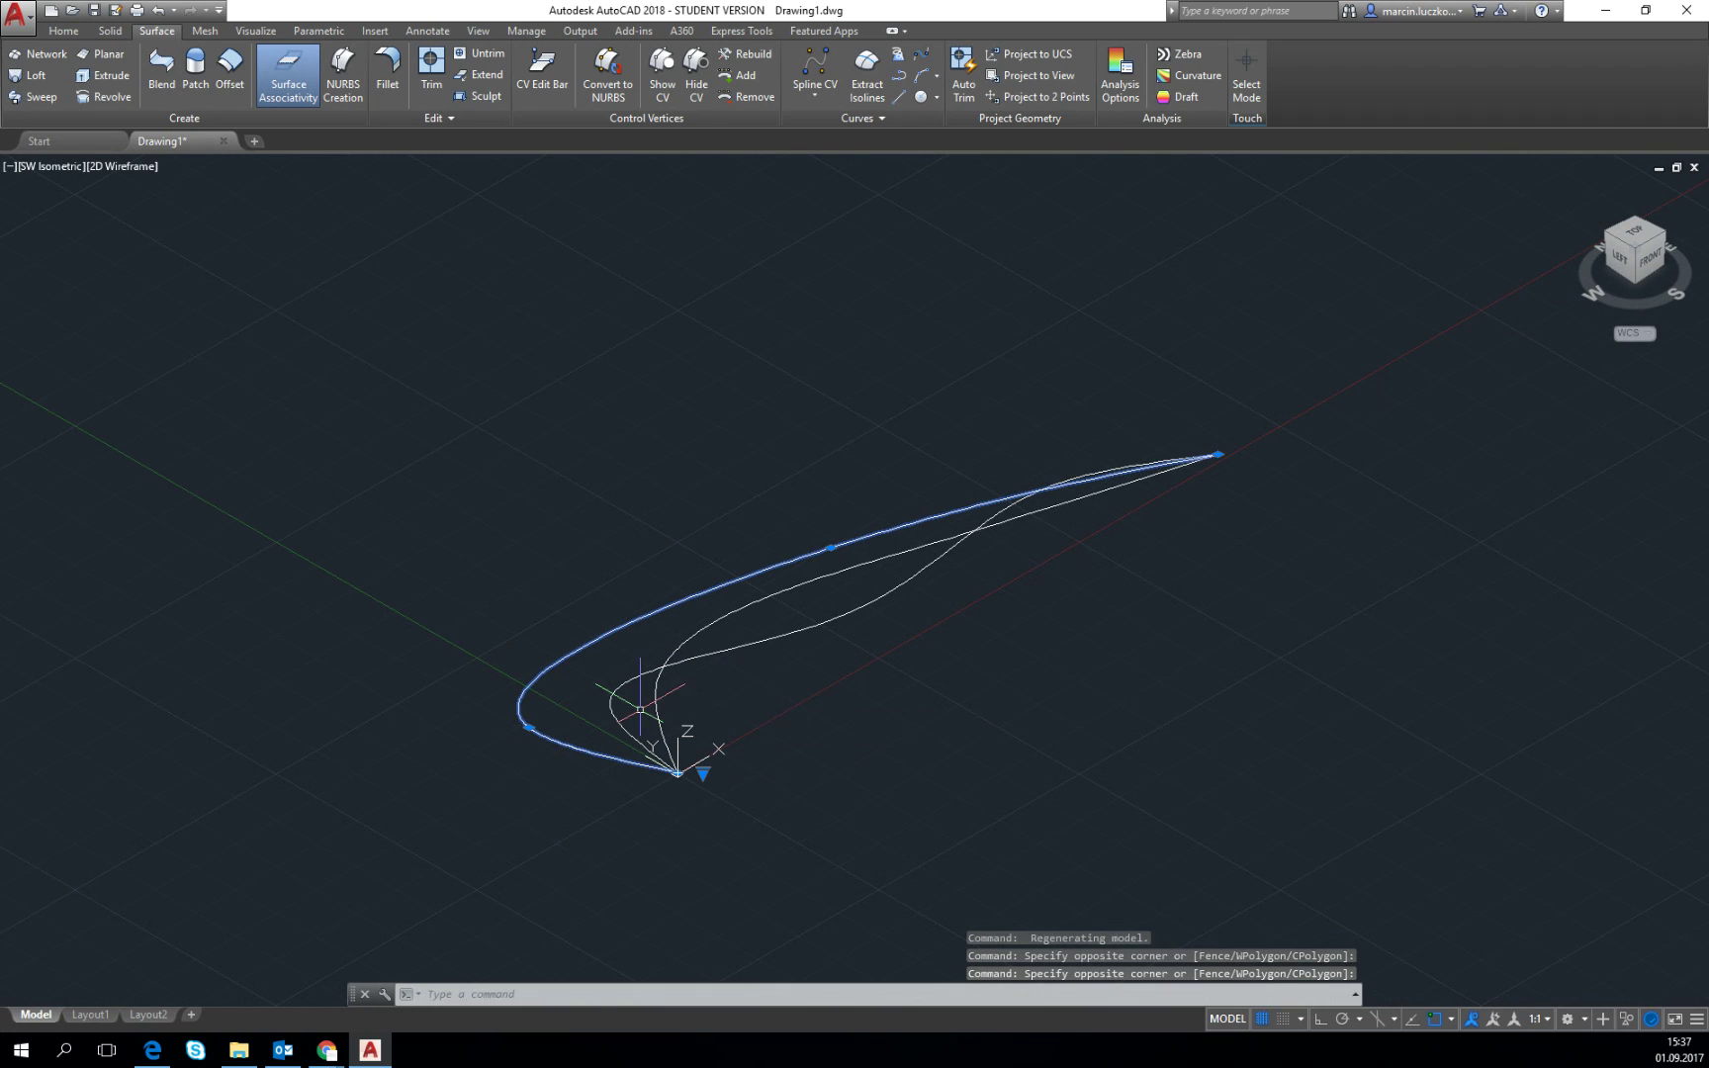
{"action": "left_click", "coordinate": [640, 709]}
{"action": "left_click", "coordinate": [521, 617]}
{"action": "type", "text": "m"}
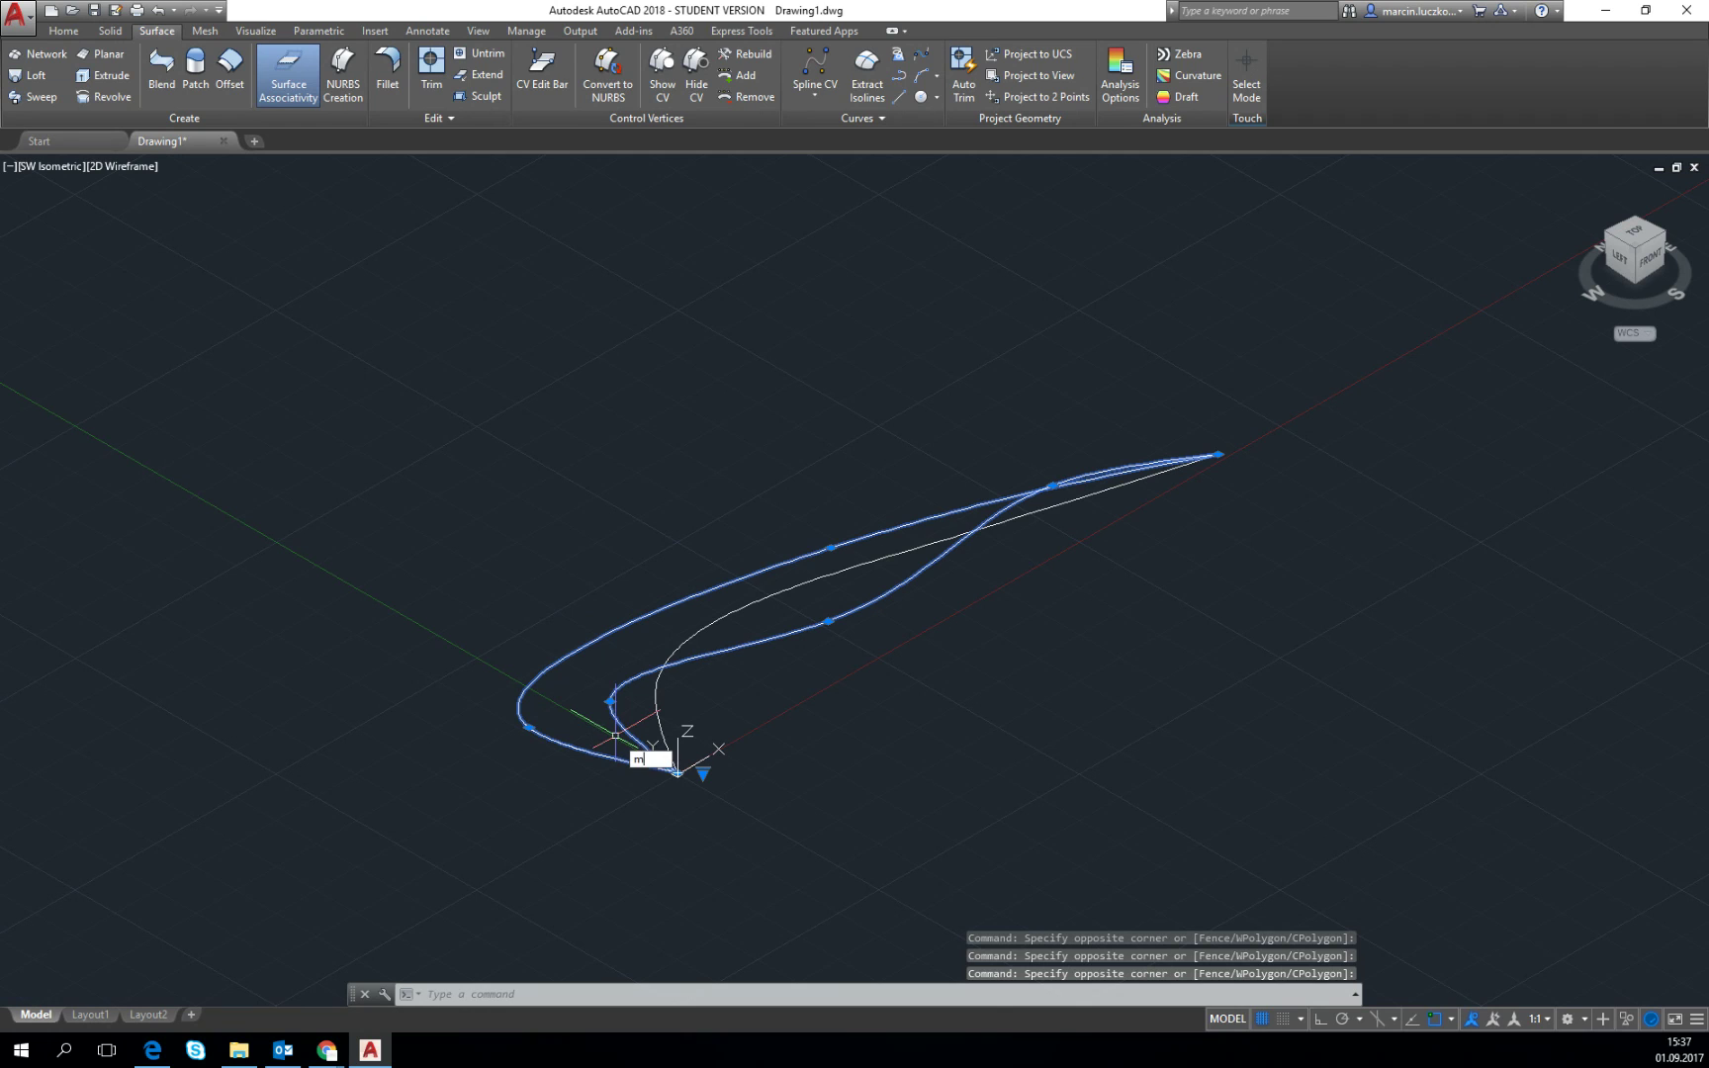
{"action": "type", "text": "ove"}
{"action": "key", "text": "Return"}
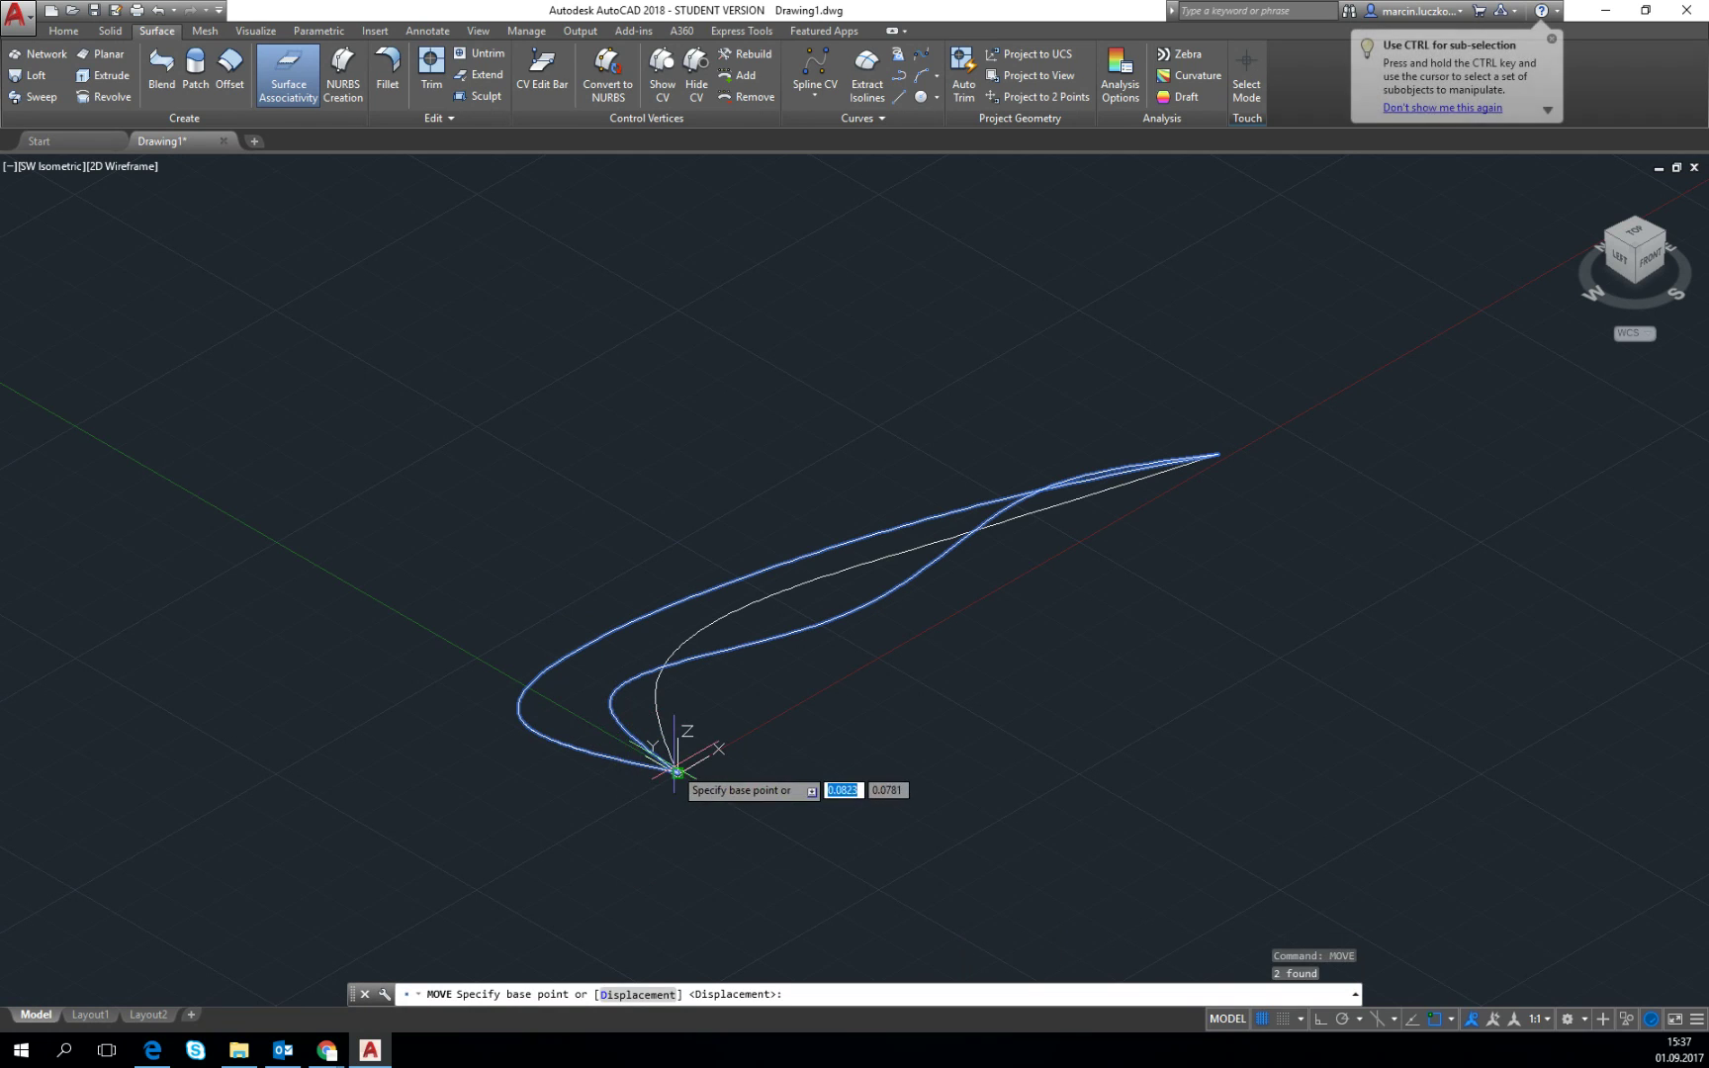
{"action": "left_click", "coordinate": [677, 771]}
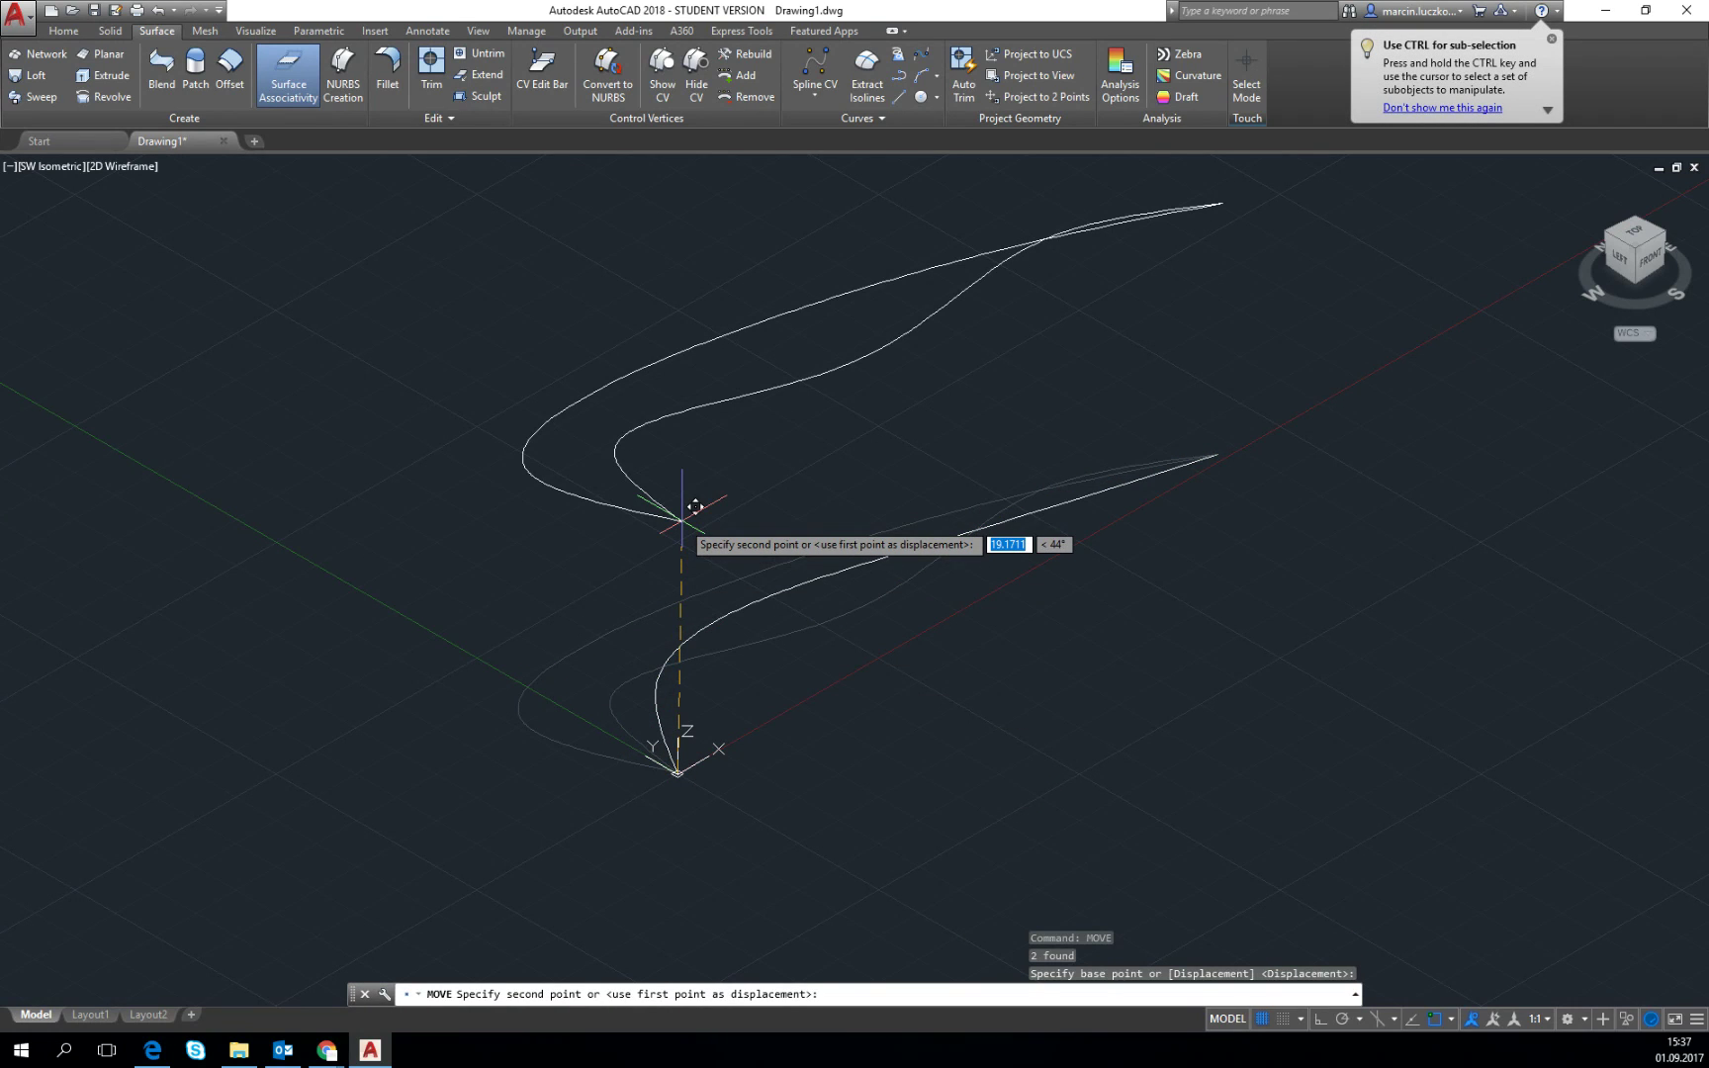
{"action": "type", "text": "10"}
{"action": "key", "text": "Return"}
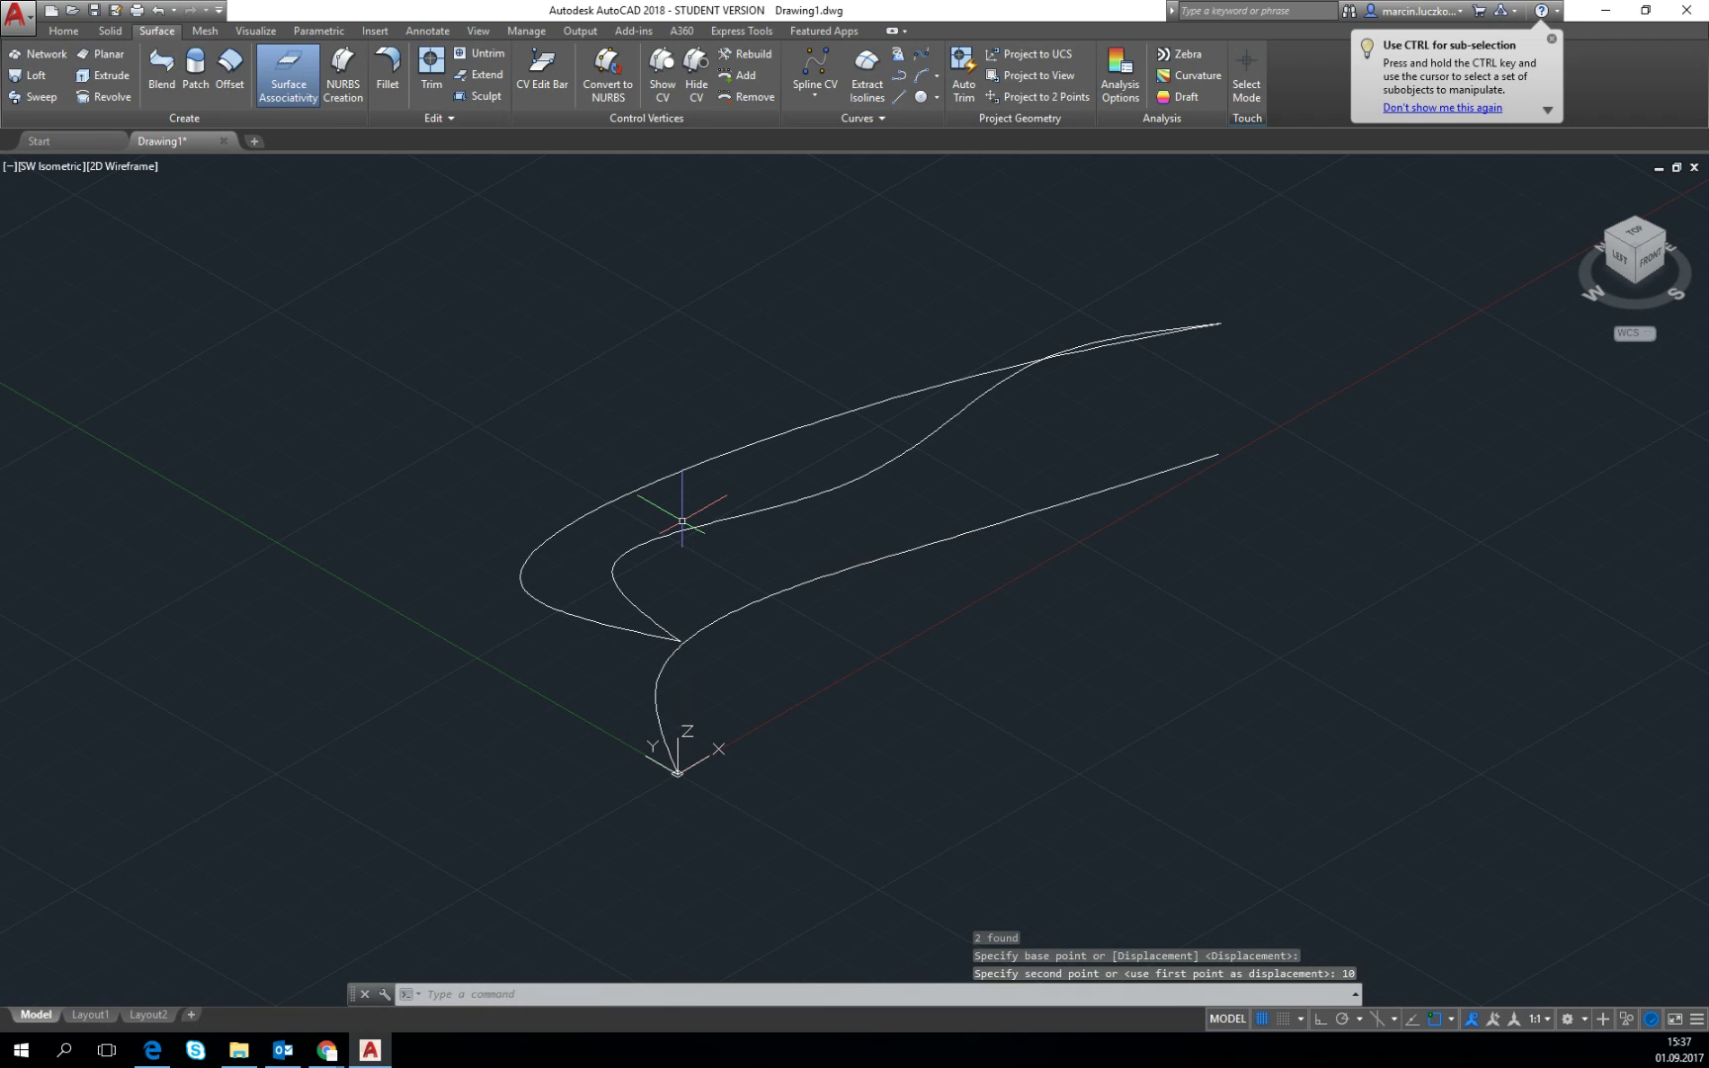
Step: Abandon a separate upward move of the wavy spline and undo the previous move of both splines
{"action": "left_click", "coordinate": [646, 540]}
{"action": "key", "text": "Return"}
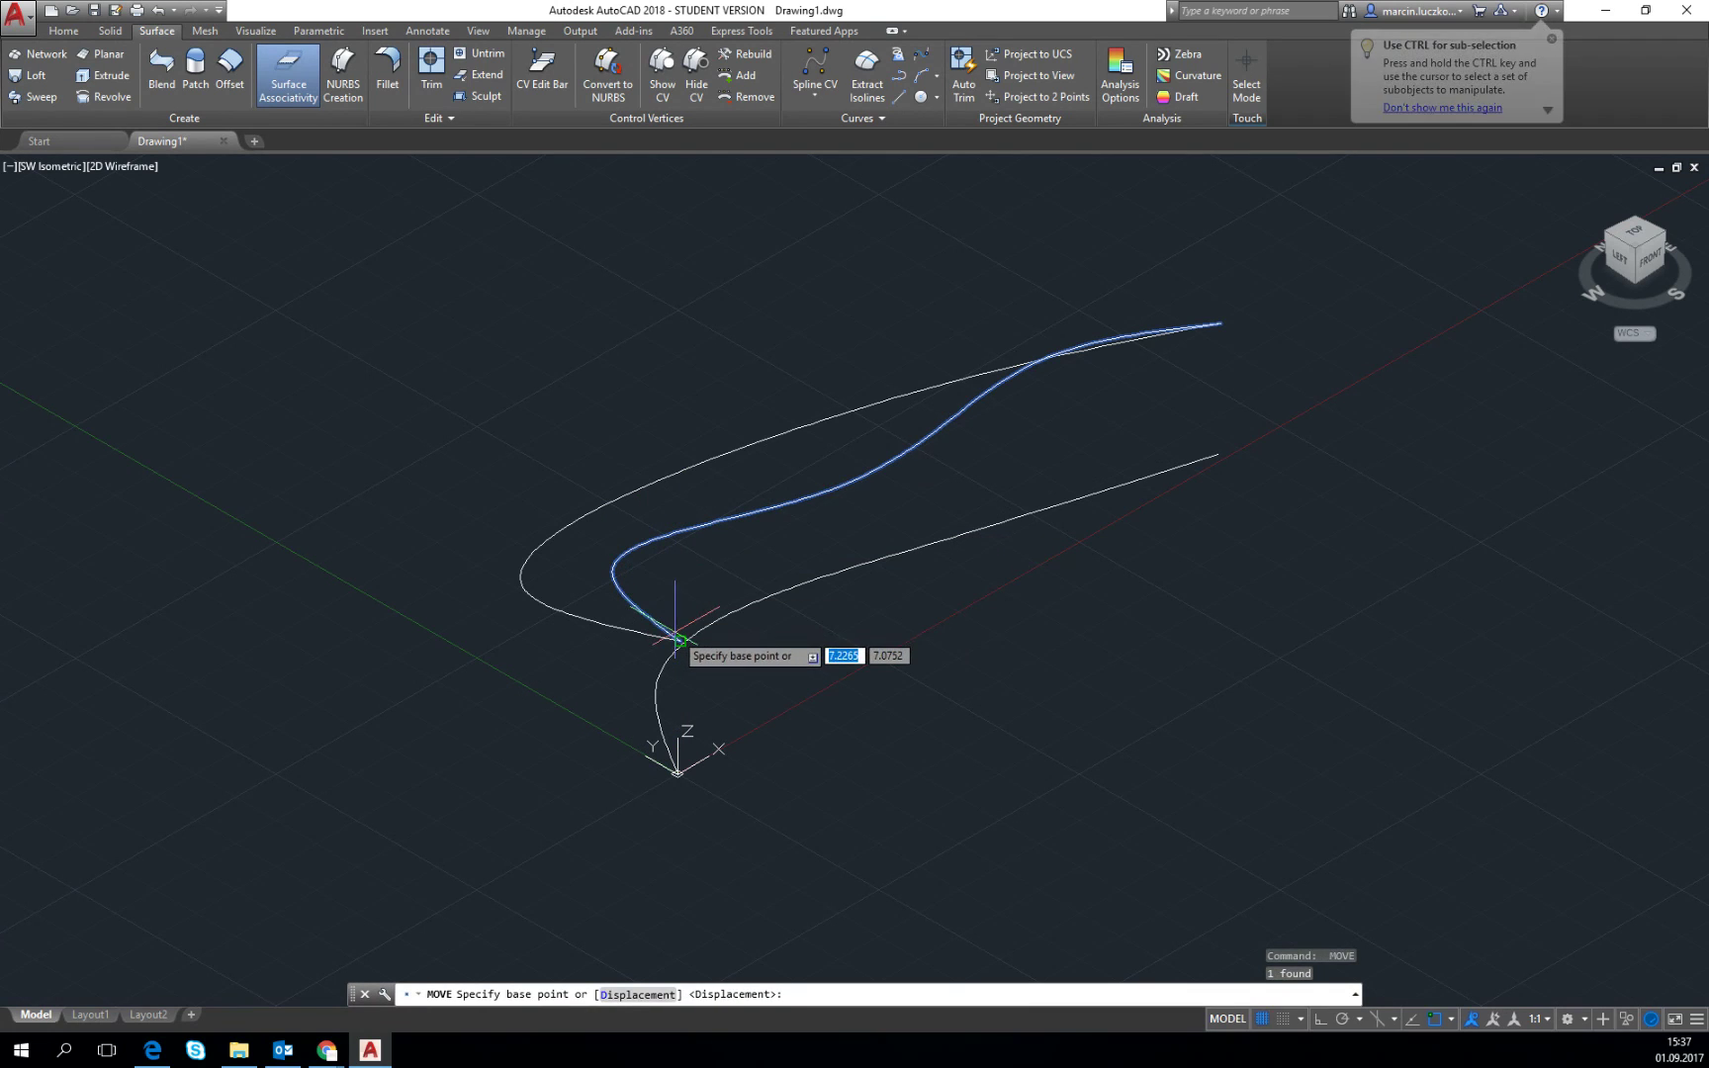
{"action": "left_click", "coordinate": [680, 641]}
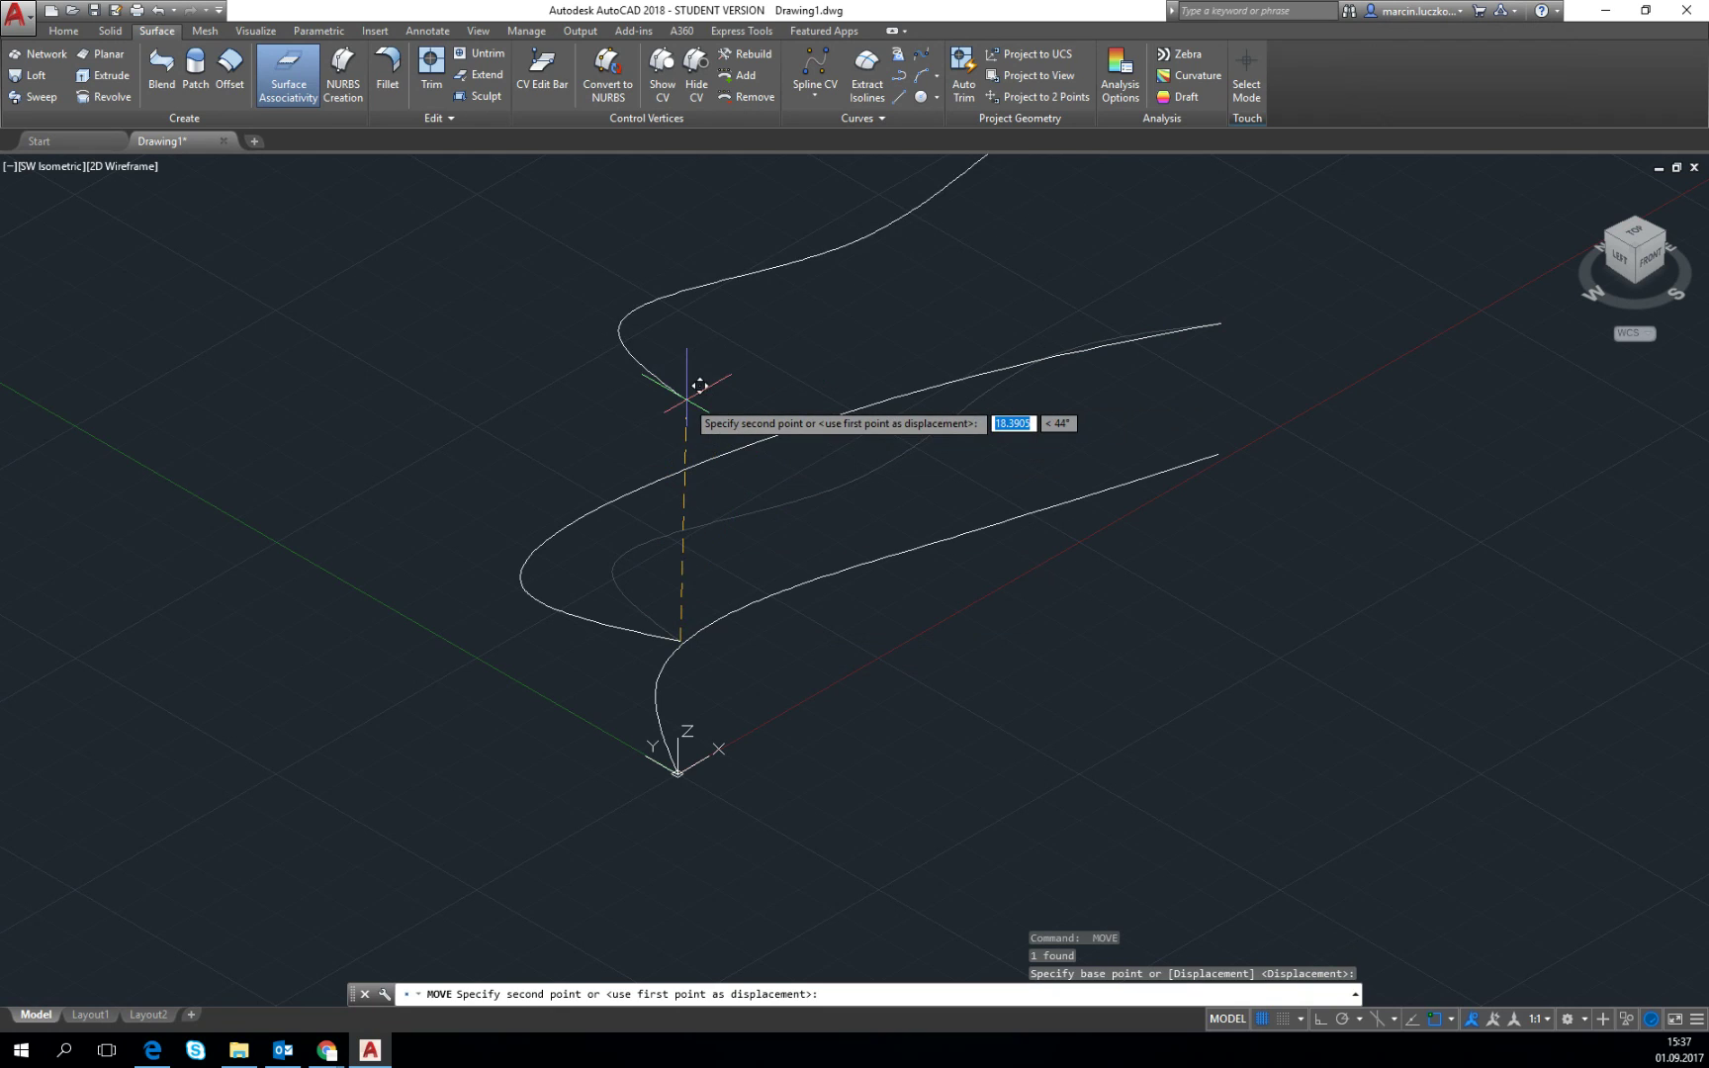
{"action": "key", "text": "Escape"}
{"action": "key", "text": "ctrl+z"}
{"action": "key", "text": "ctrl+z"}
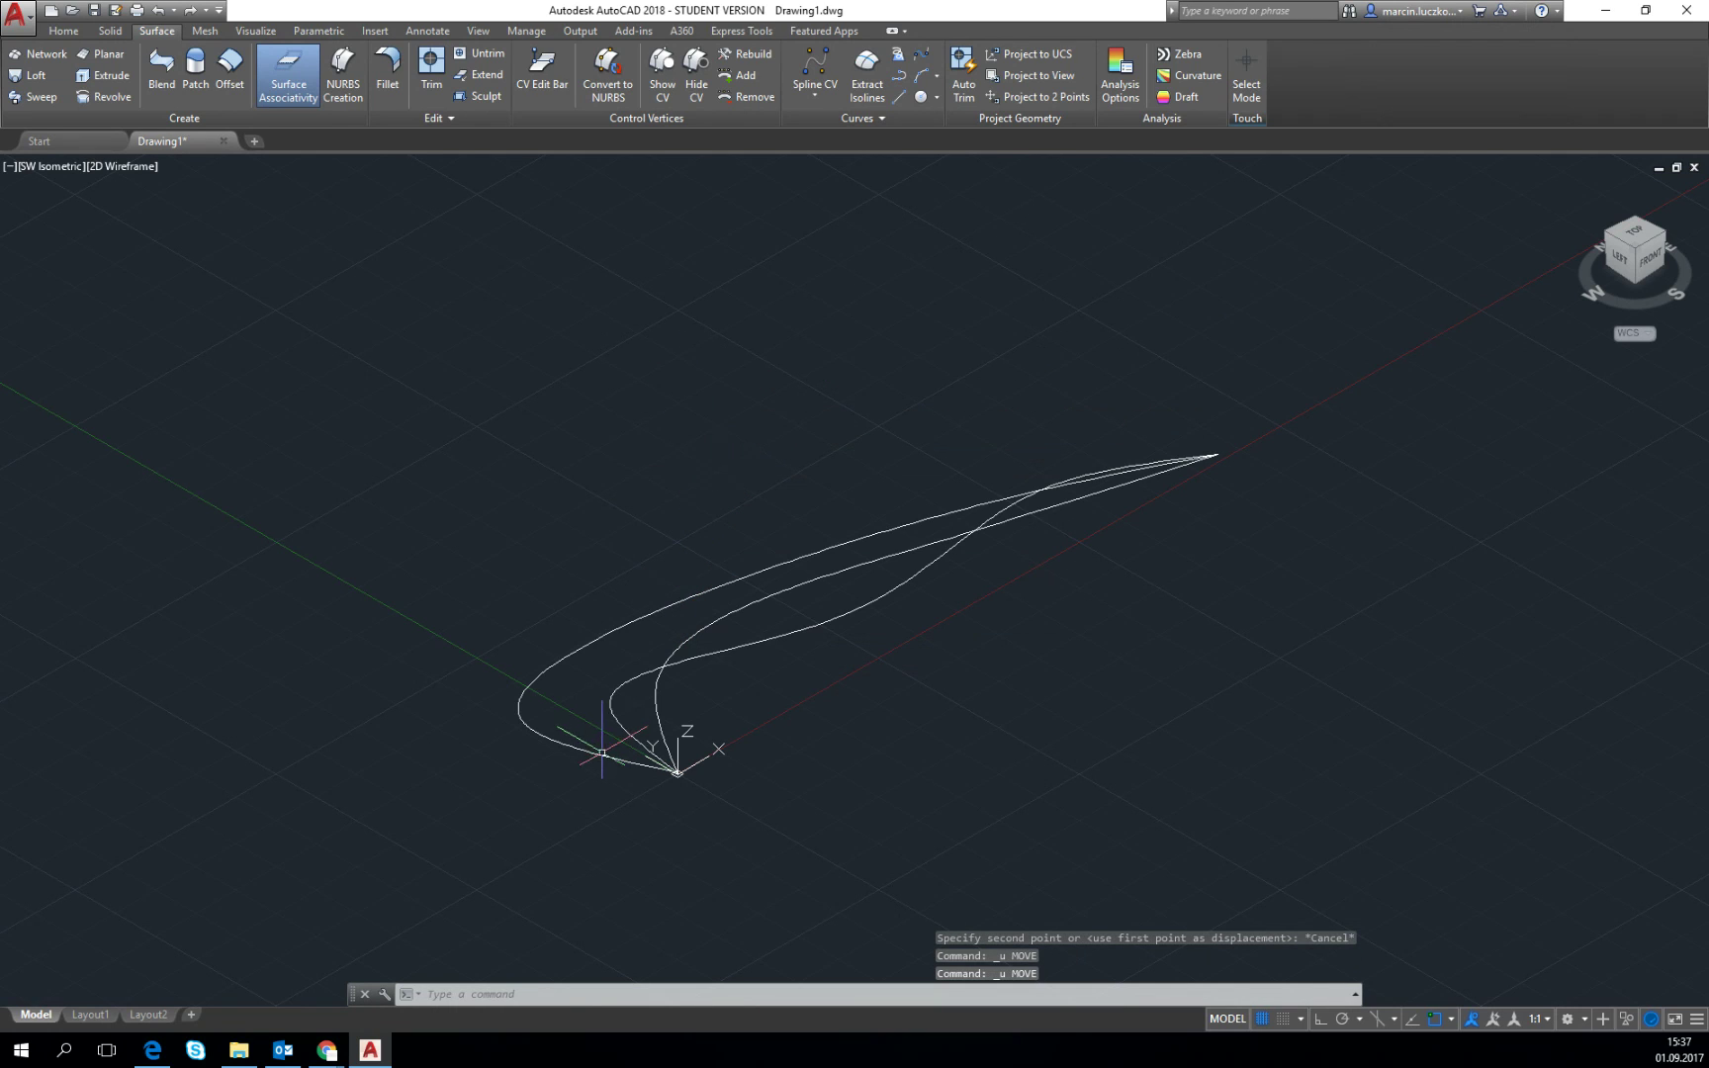
Step: Turn on Ortho and move the wavy and outermost splines 10 units up along Z from their shared start point
{"action": "left_click", "coordinate": [602, 752]}
{"action": "left_click", "coordinate": [565, 573]}
{"action": "key", "text": "F8"}
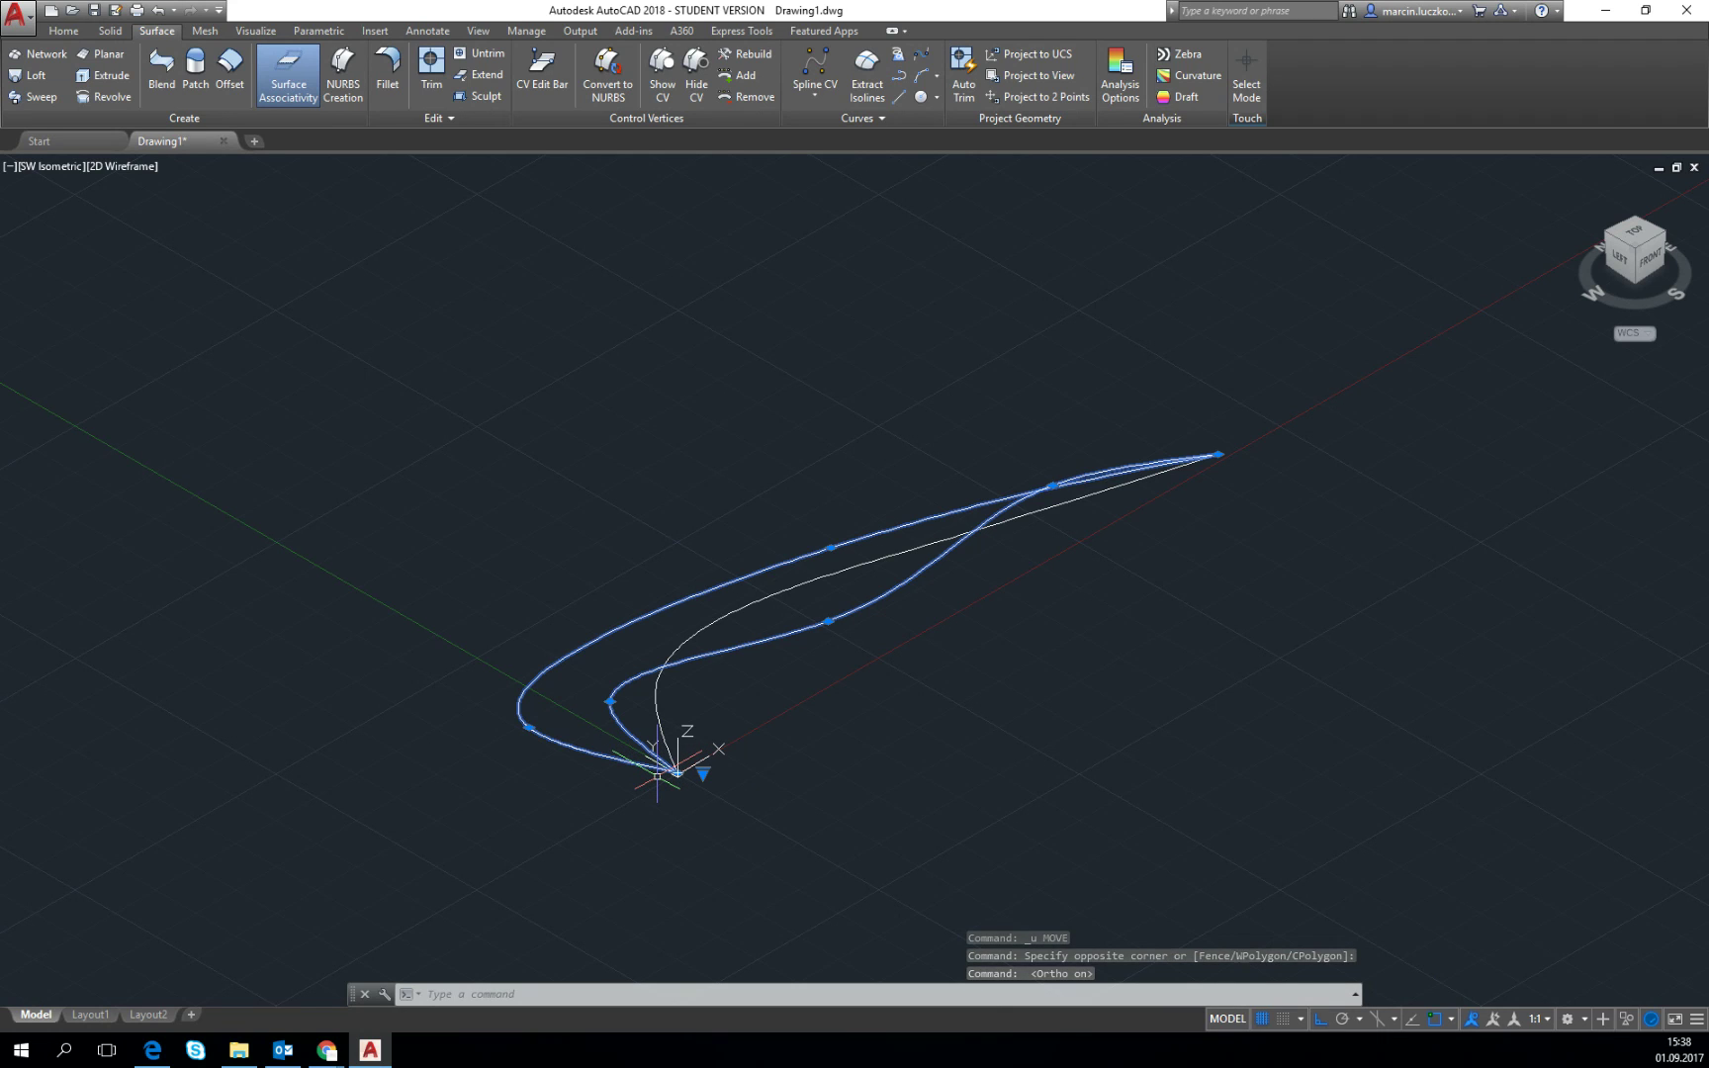
{"action": "type", "text": "m"}
{"action": "key", "text": "Return"}
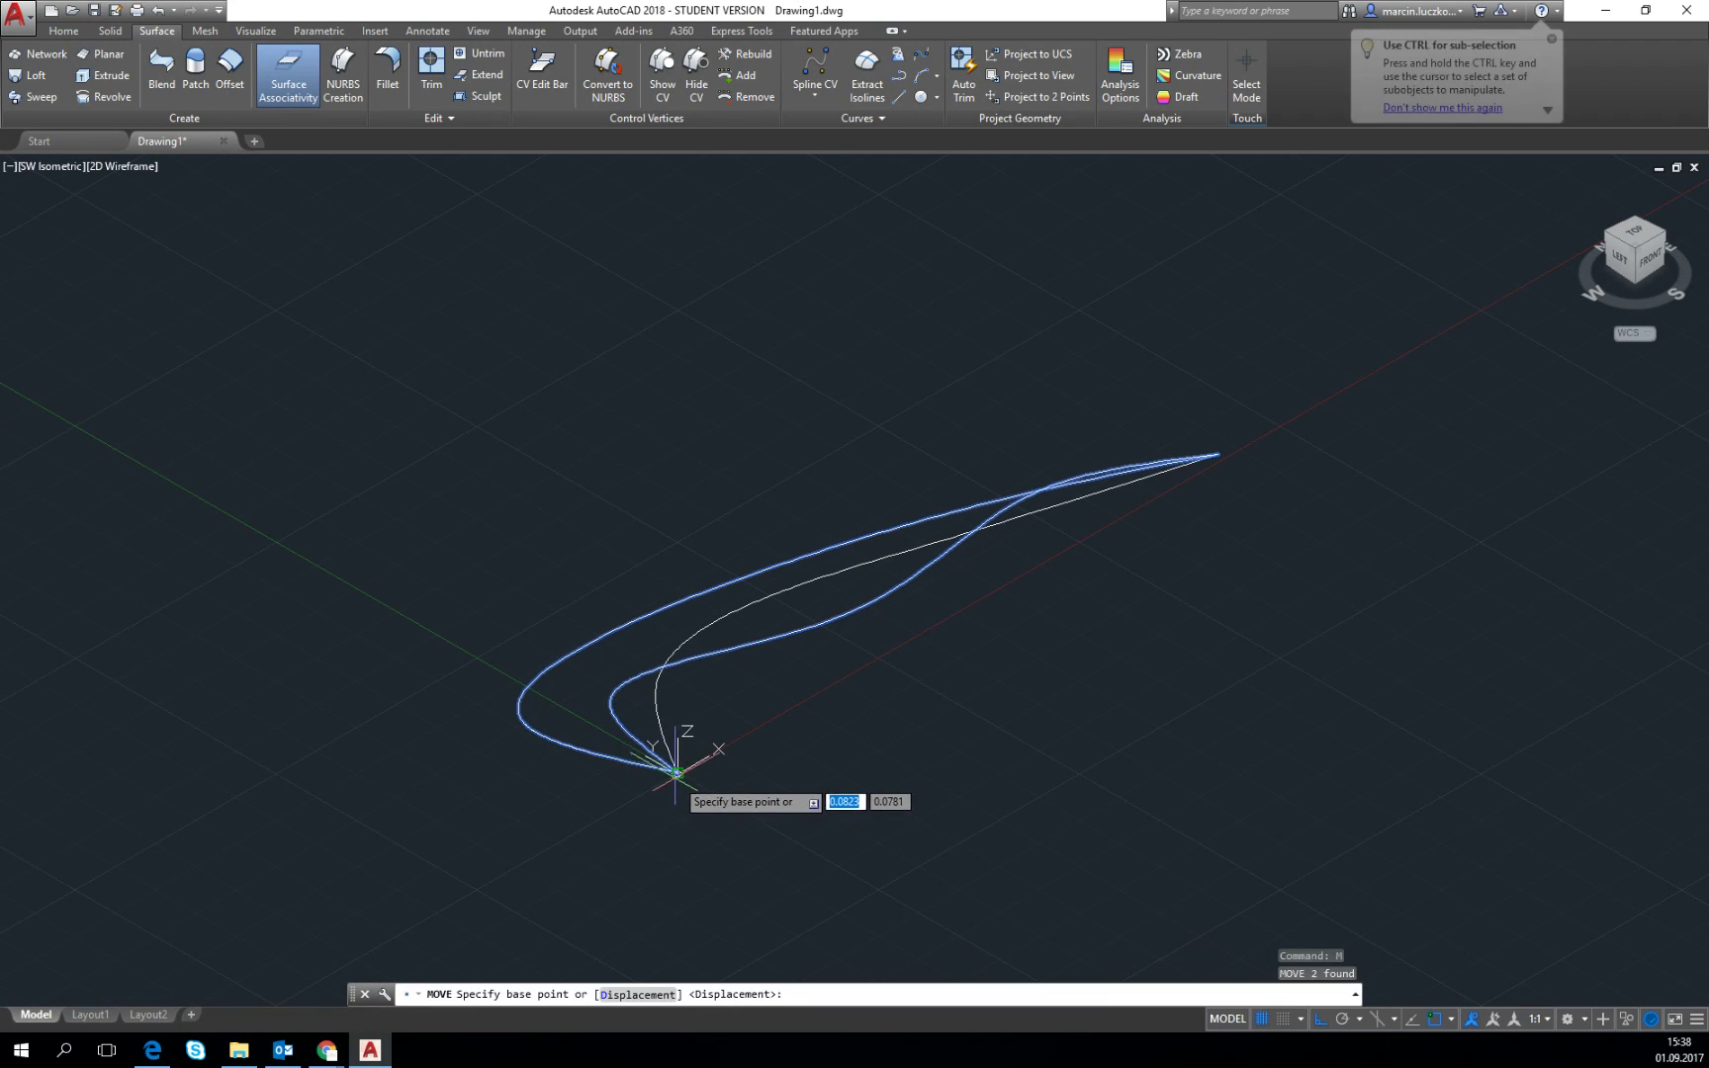
{"action": "left_click", "coordinate": [678, 772]}
{"action": "type", "text": "10"}
{"action": "key", "text": "Return"}
Step: Move the wavy spline another 10 units up along Z, using its start point as the base
{"action": "left_click", "coordinate": [693, 475]}
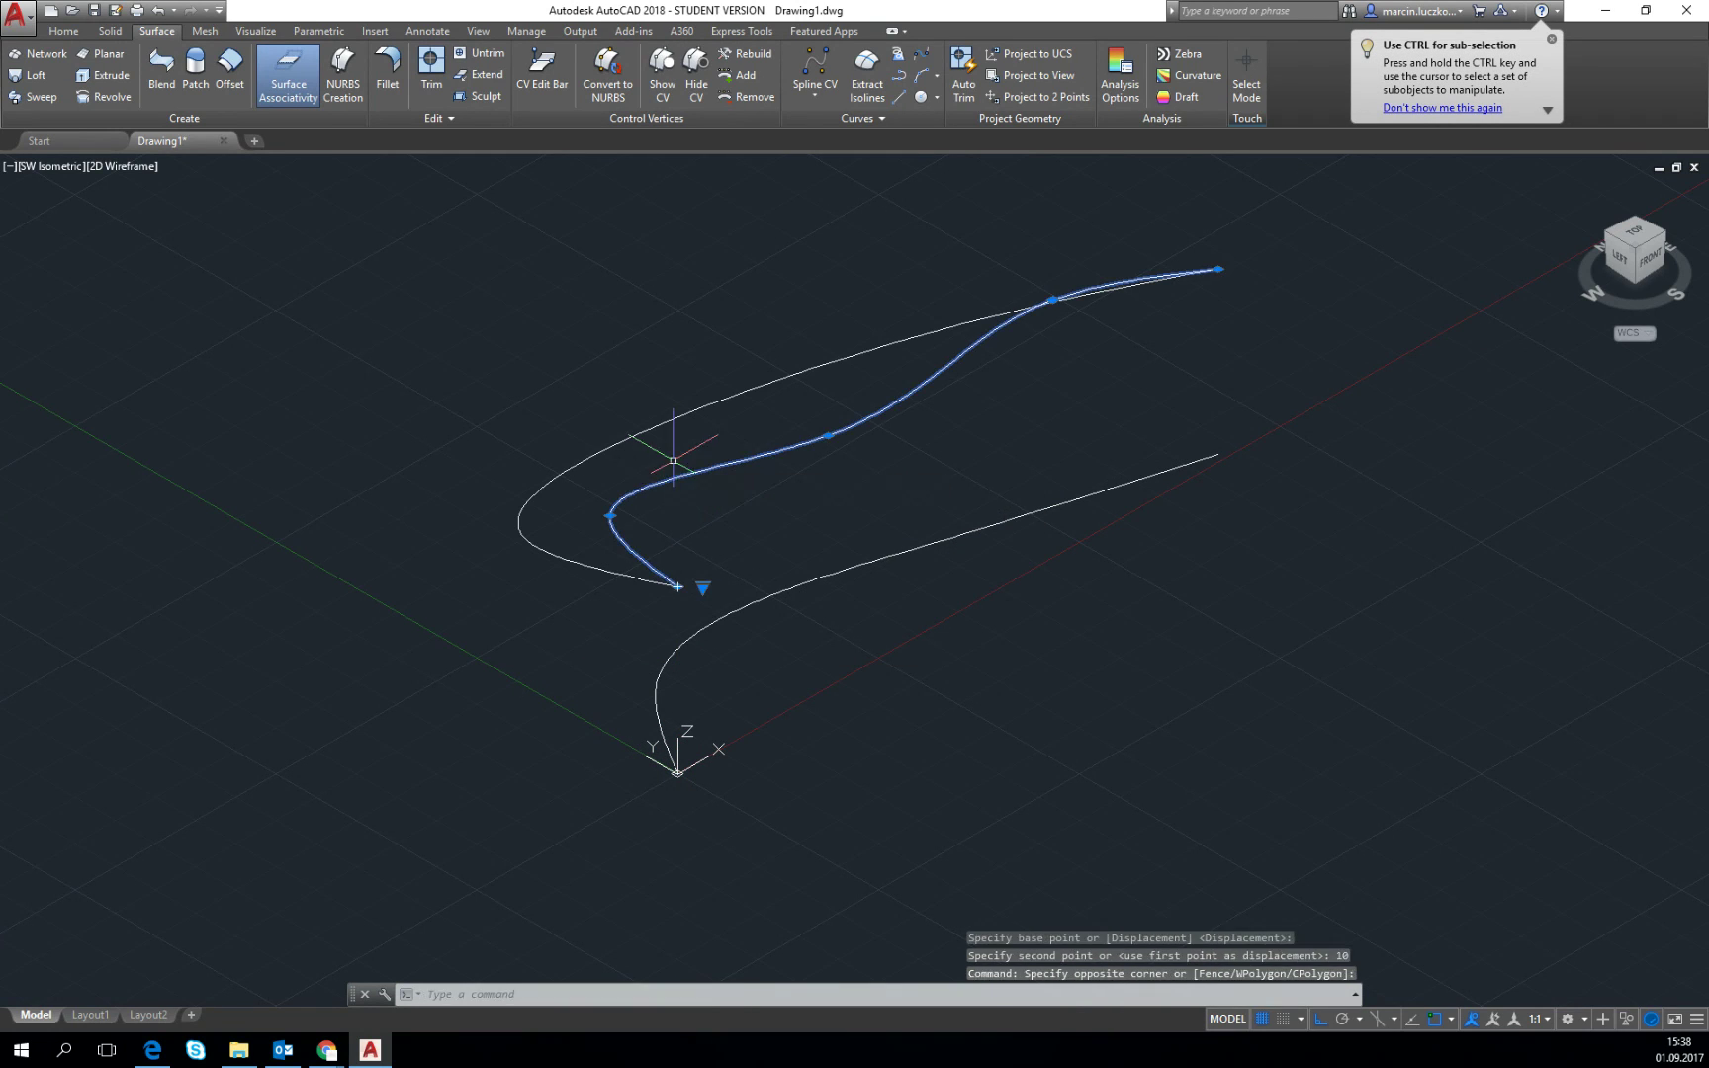
{"action": "key", "text": "Return"}
{"action": "left_click", "coordinate": [677, 585]}
{"action": "type", "text": "10"}
{"action": "key", "text": "Return"}
Step: Loft a surface through the three splines in order from lowest to highest, using the Cross sections only option
{"action": "scroll", "coordinate": [688, 356], "scroll_direction": "down", "scroll_amount": 3}
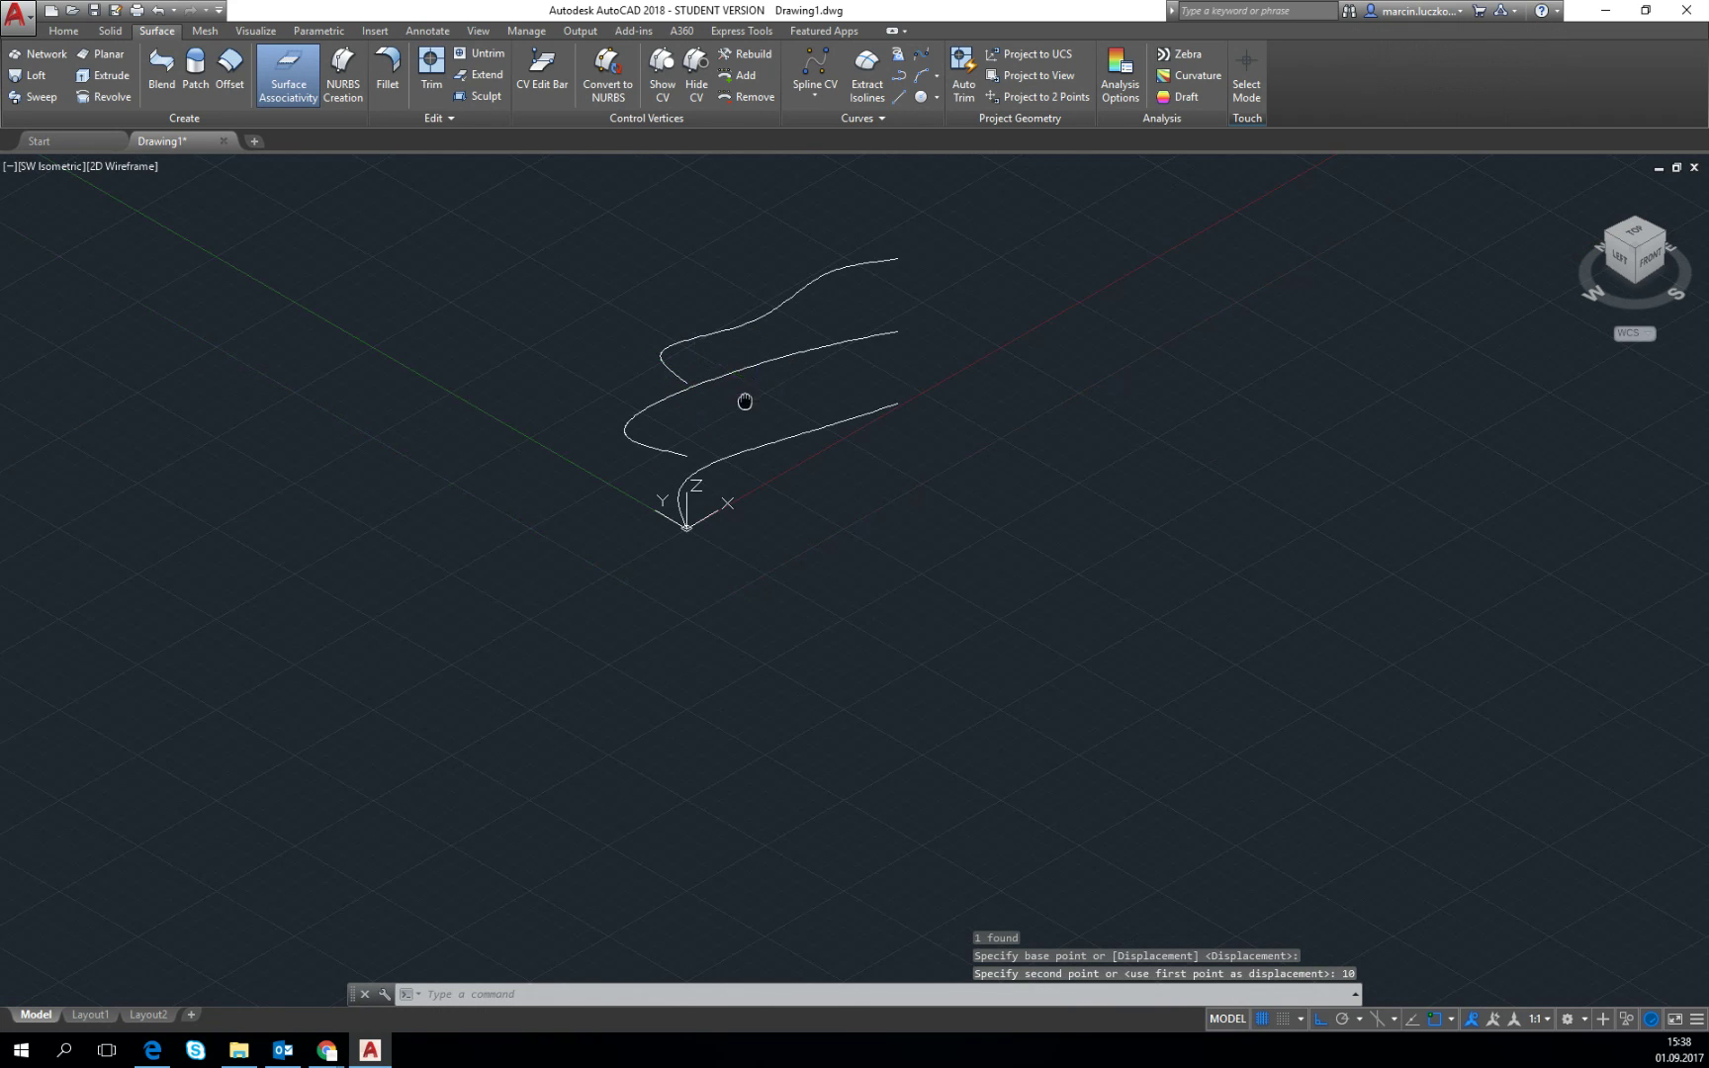
{"action": "left_click", "coordinate": [32, 77]}
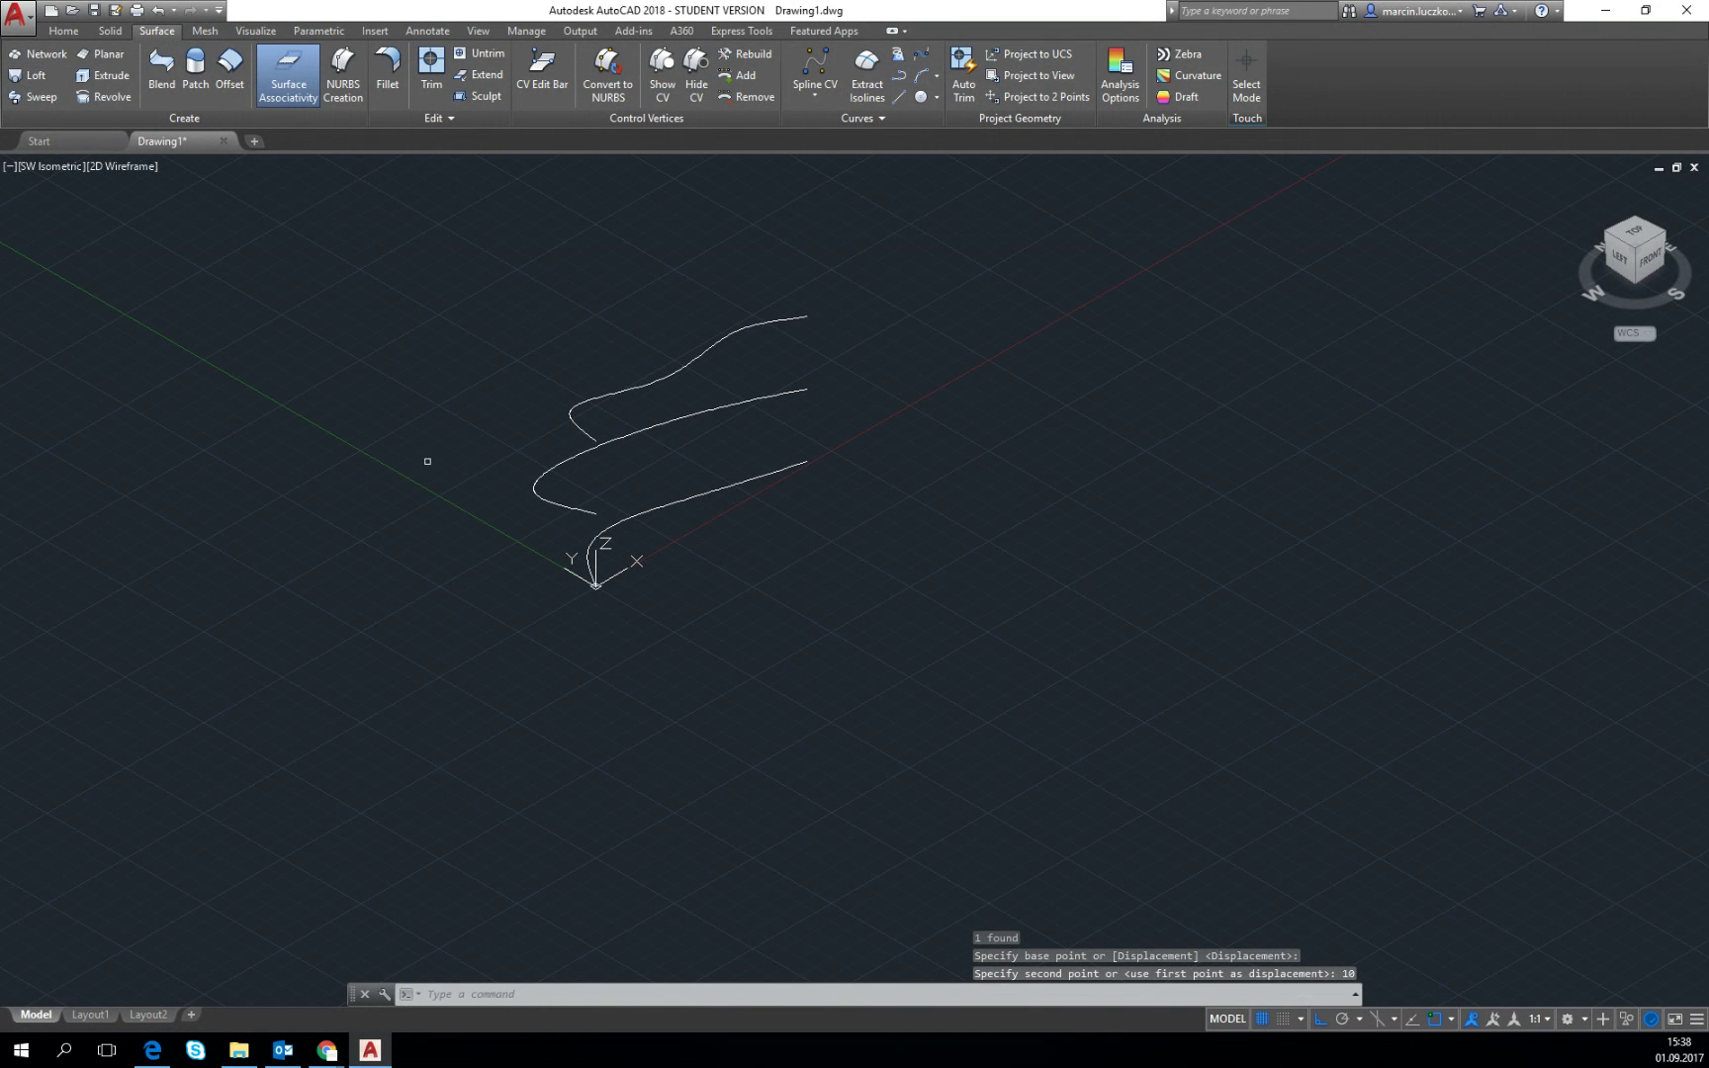
{"action": "left_click", "coordinate": [681, 491]}
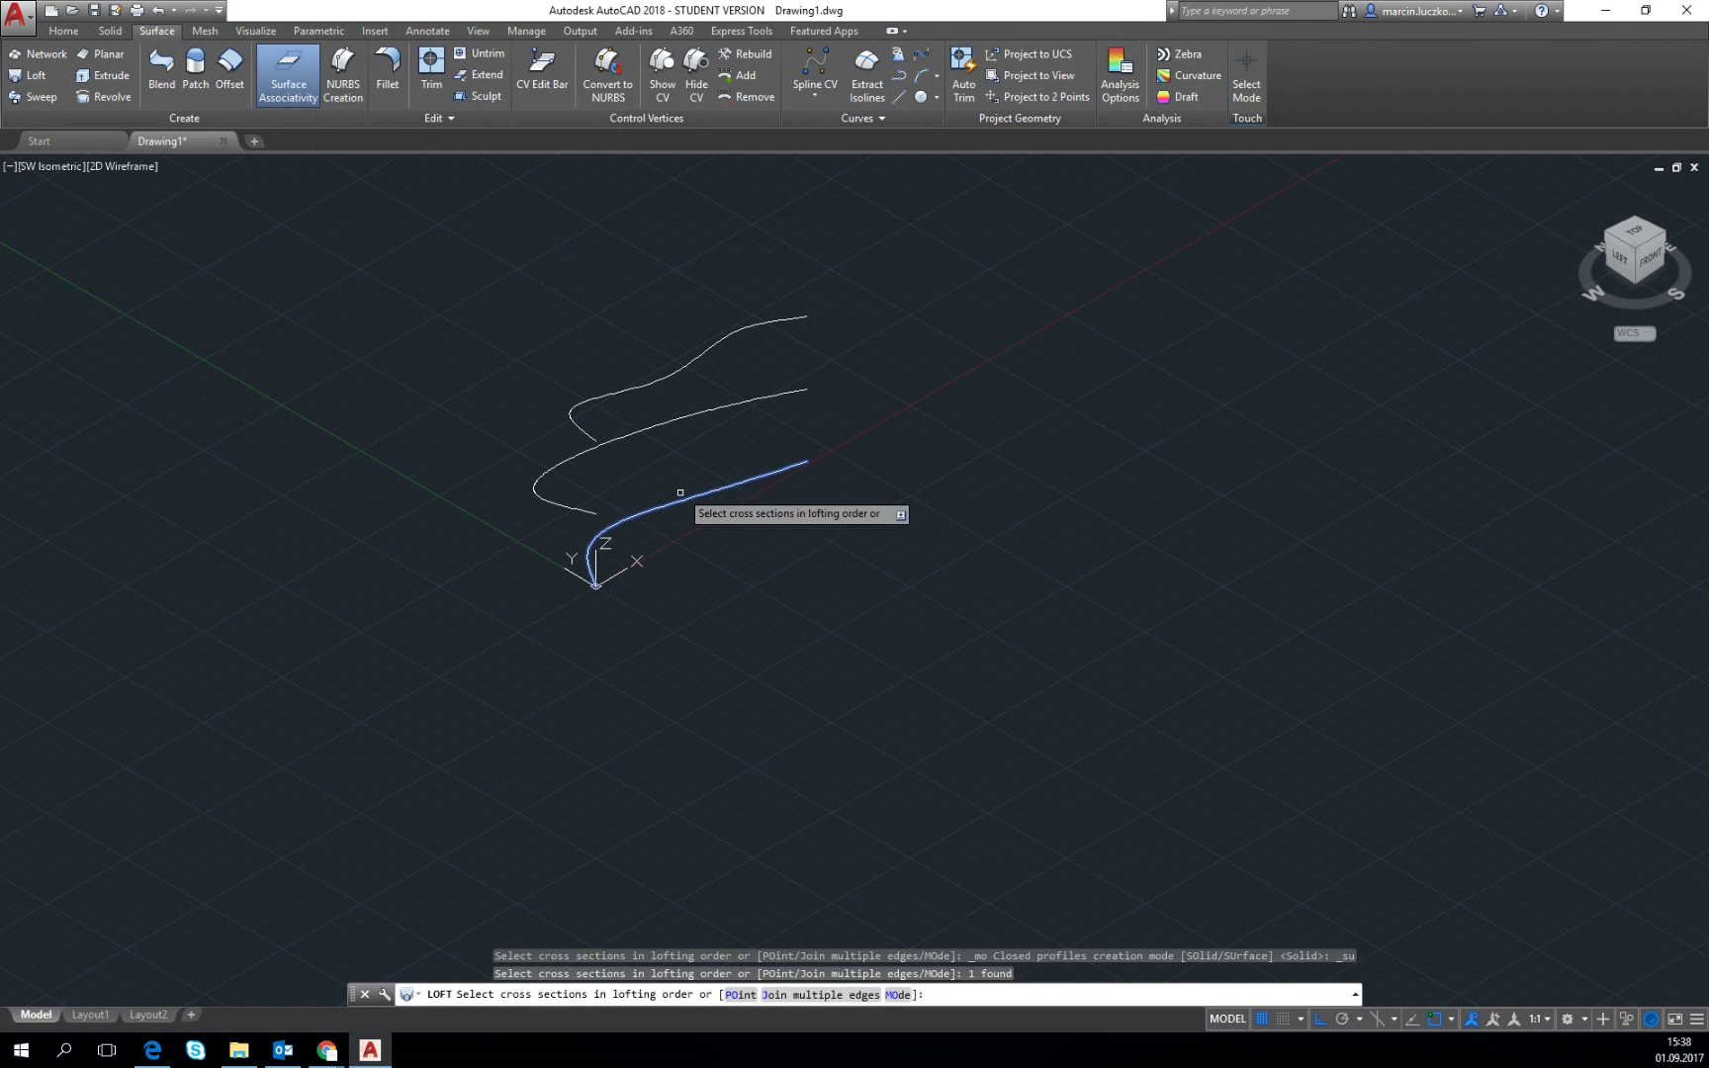
{"action": "left_click", "coordinate": [676, 427]}
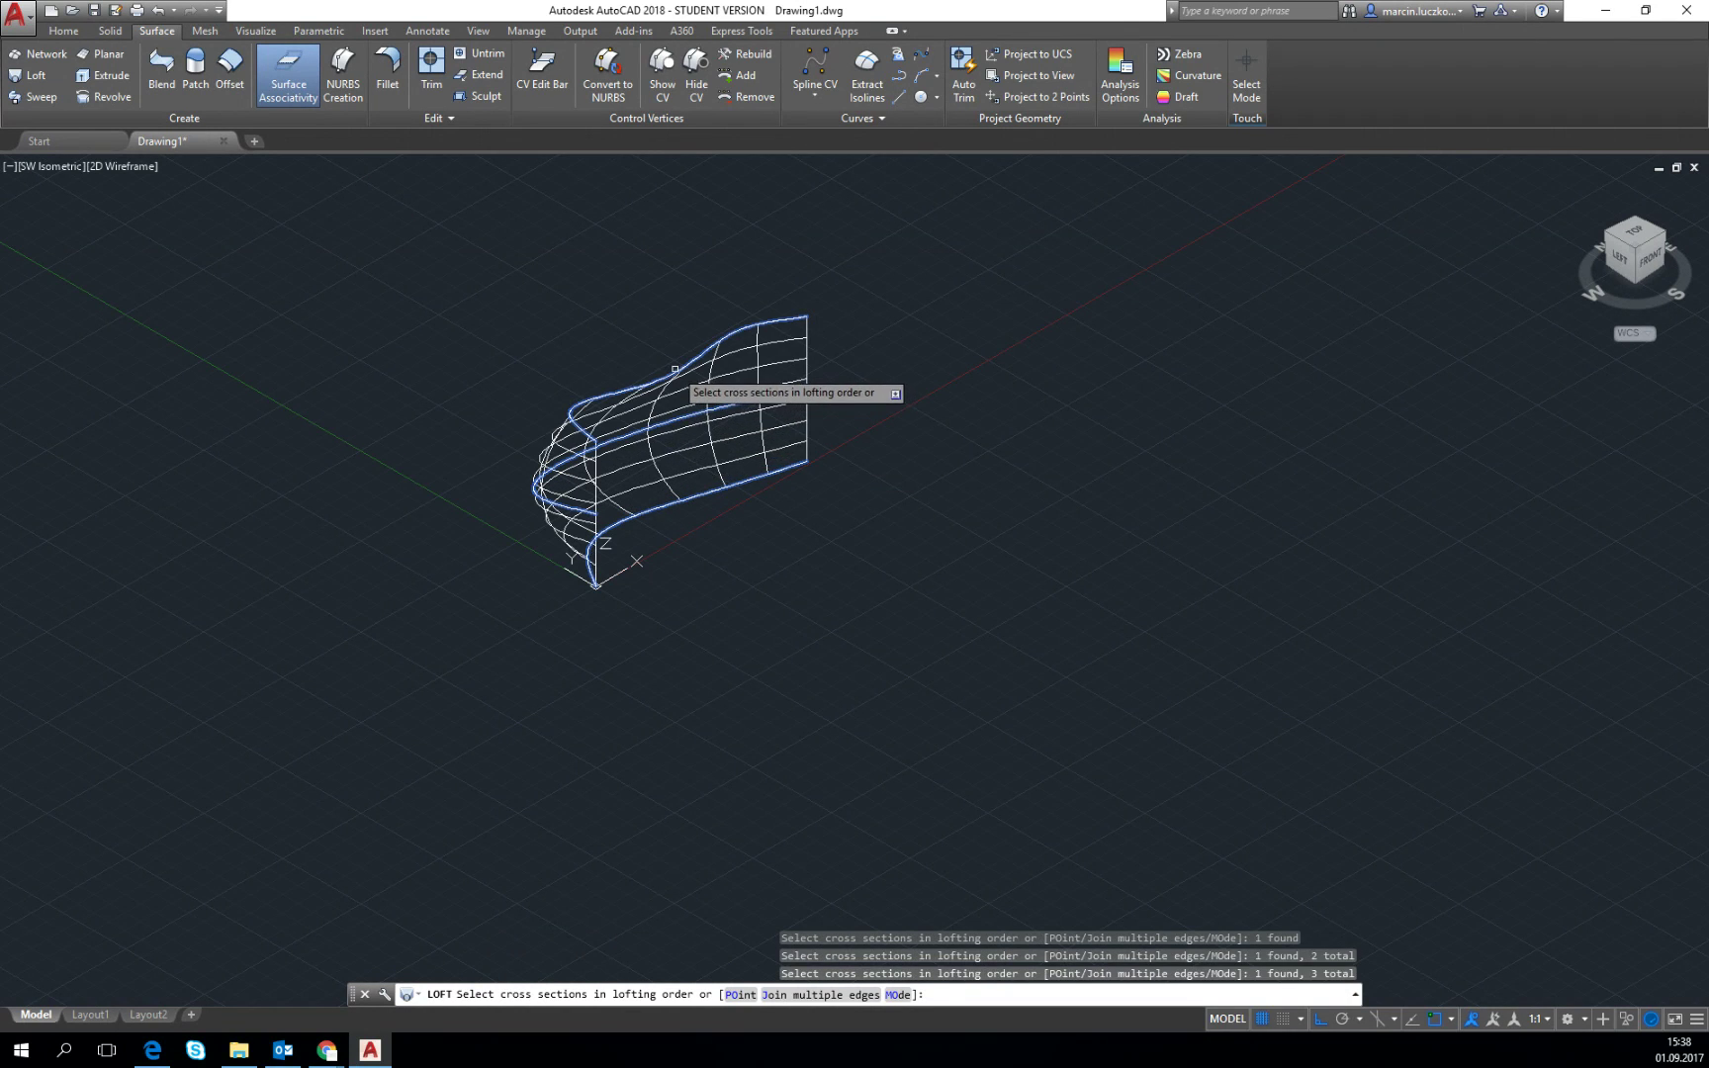
{"action": "left_click", "coordinate": [677, 370]}
{"action": "key", "text": "Return"}
{"action": "left_click", "coordinate": [732, 447]}
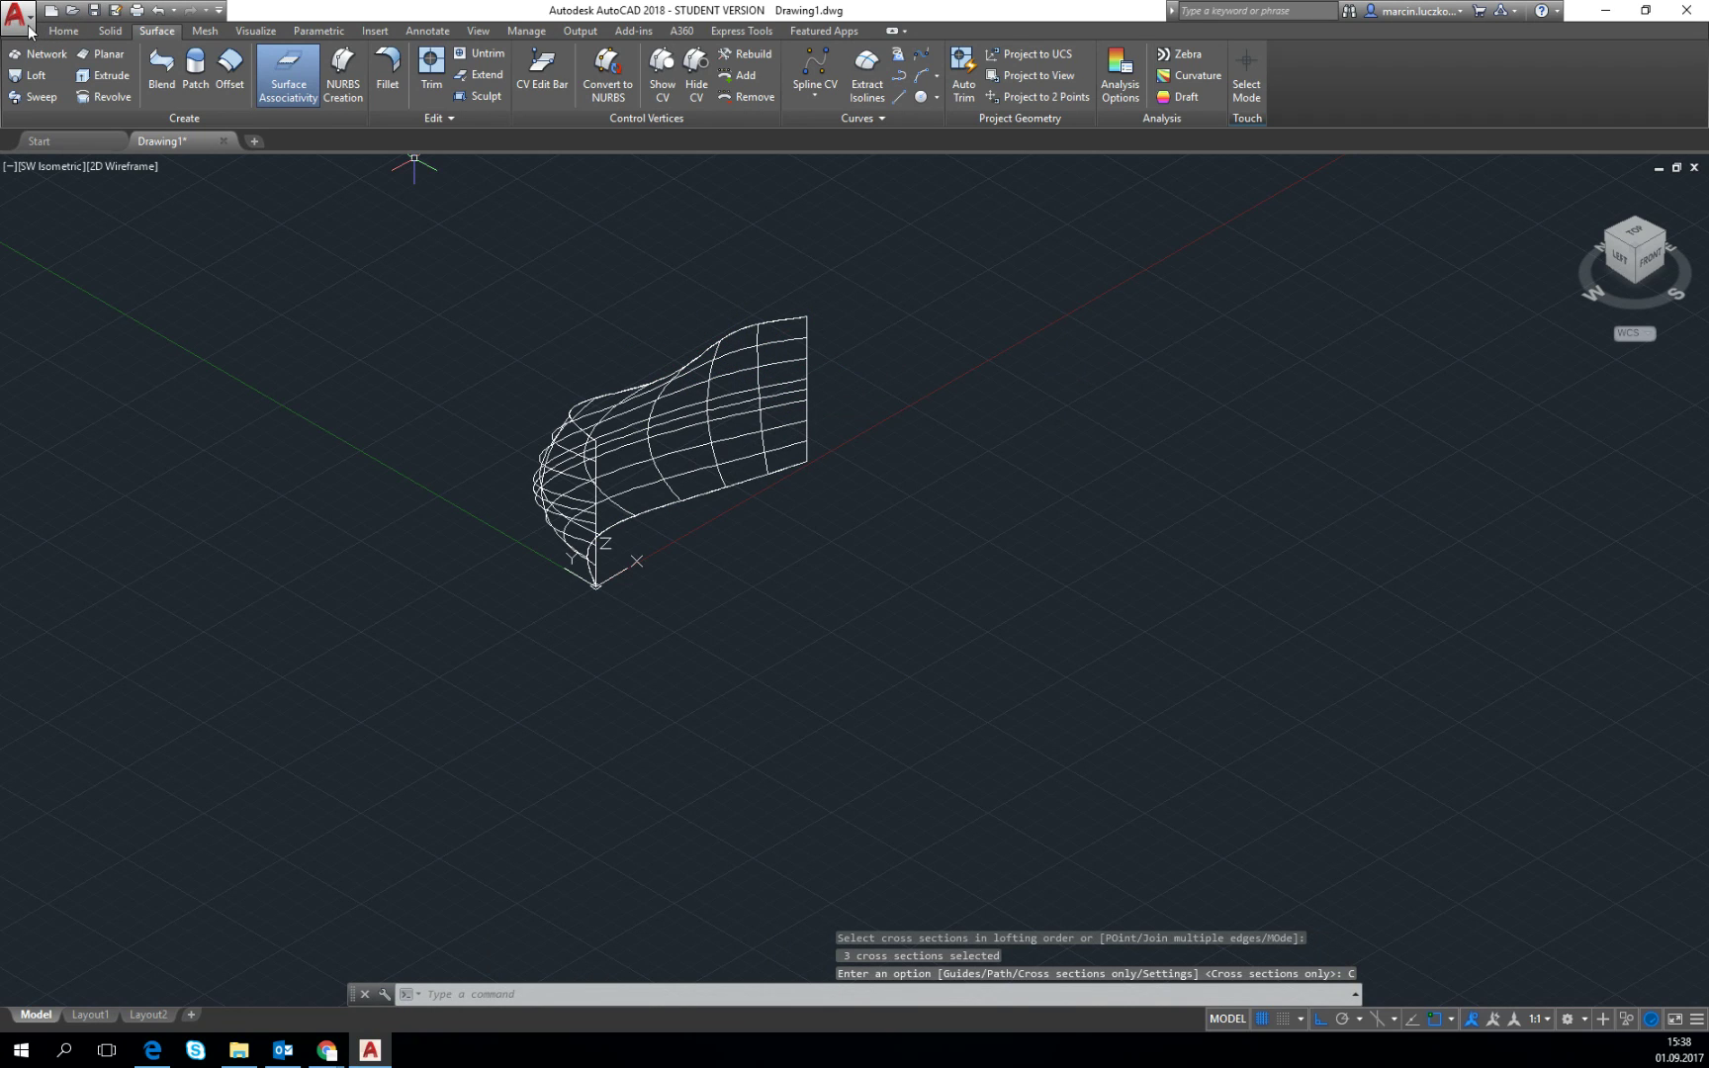
Step: Export the lofted surface to the Documents folder as an ACIS file named shell_1.sat
{"action": "left_click", "coordinate": [17, 14]}
{"action": "left_click", "coordinate": [62, 325]}
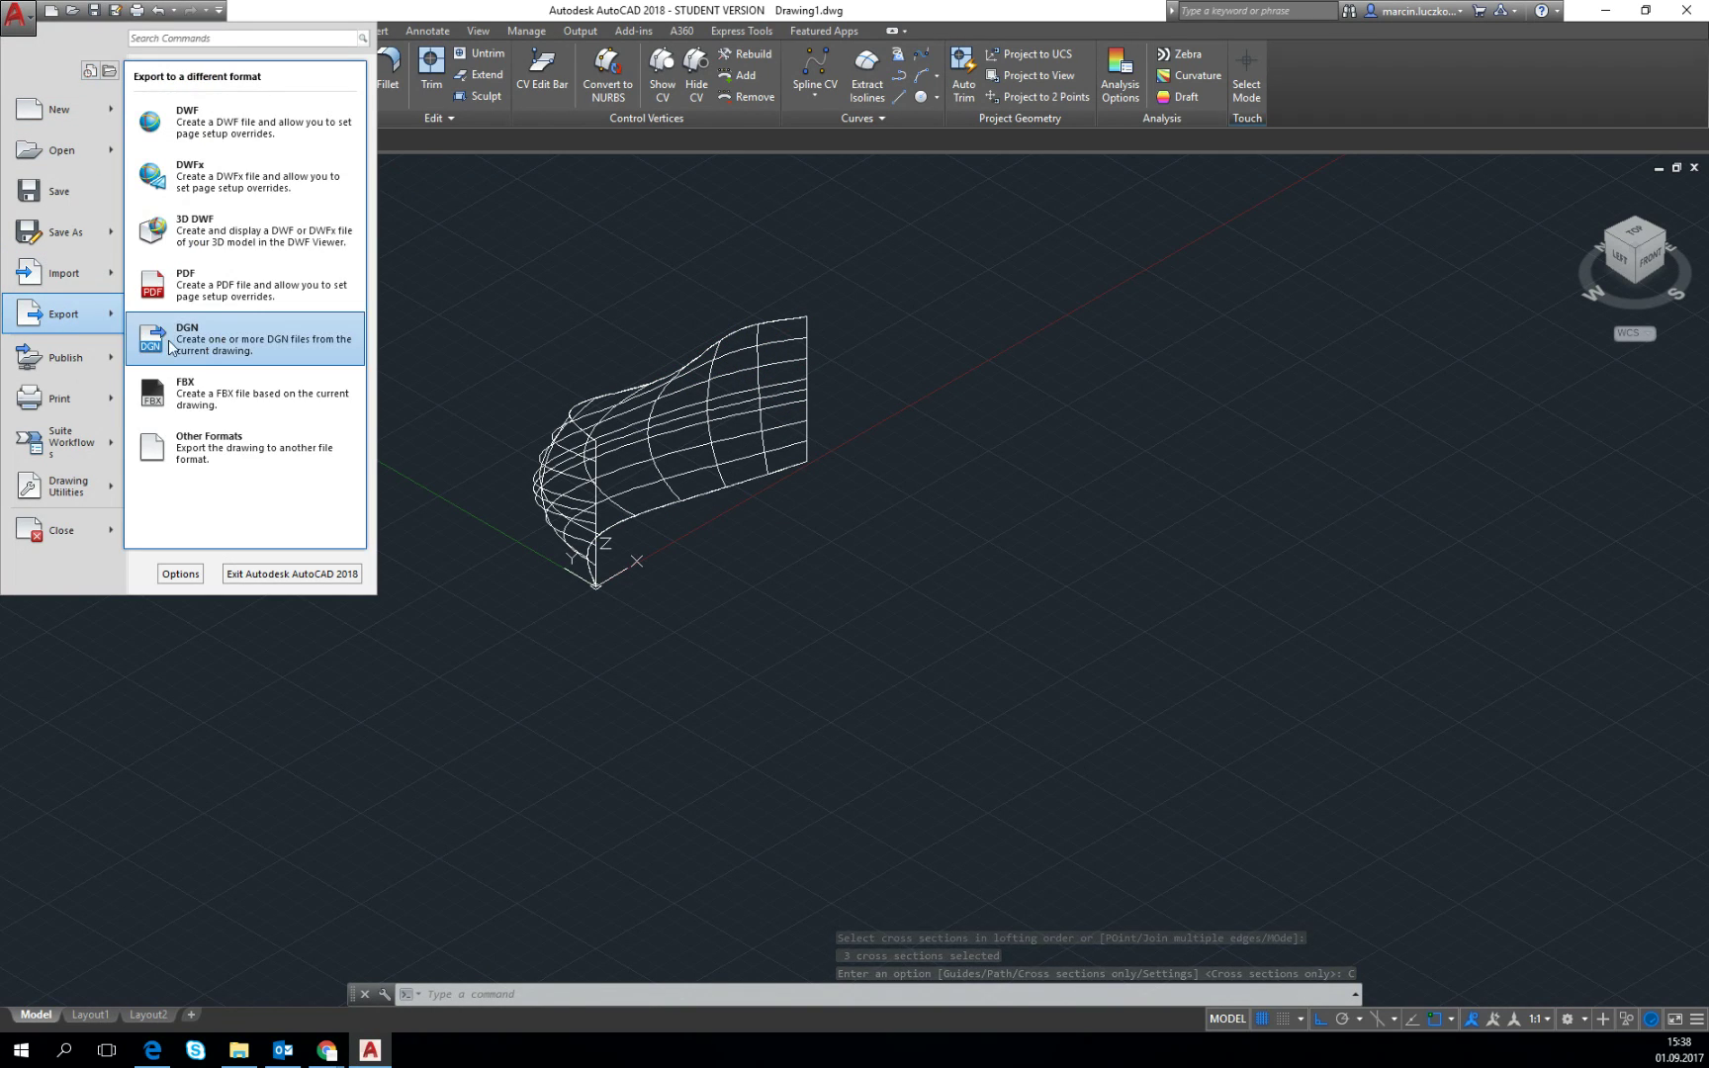
{"action": "left_click", "coordinate": [215, 450]}
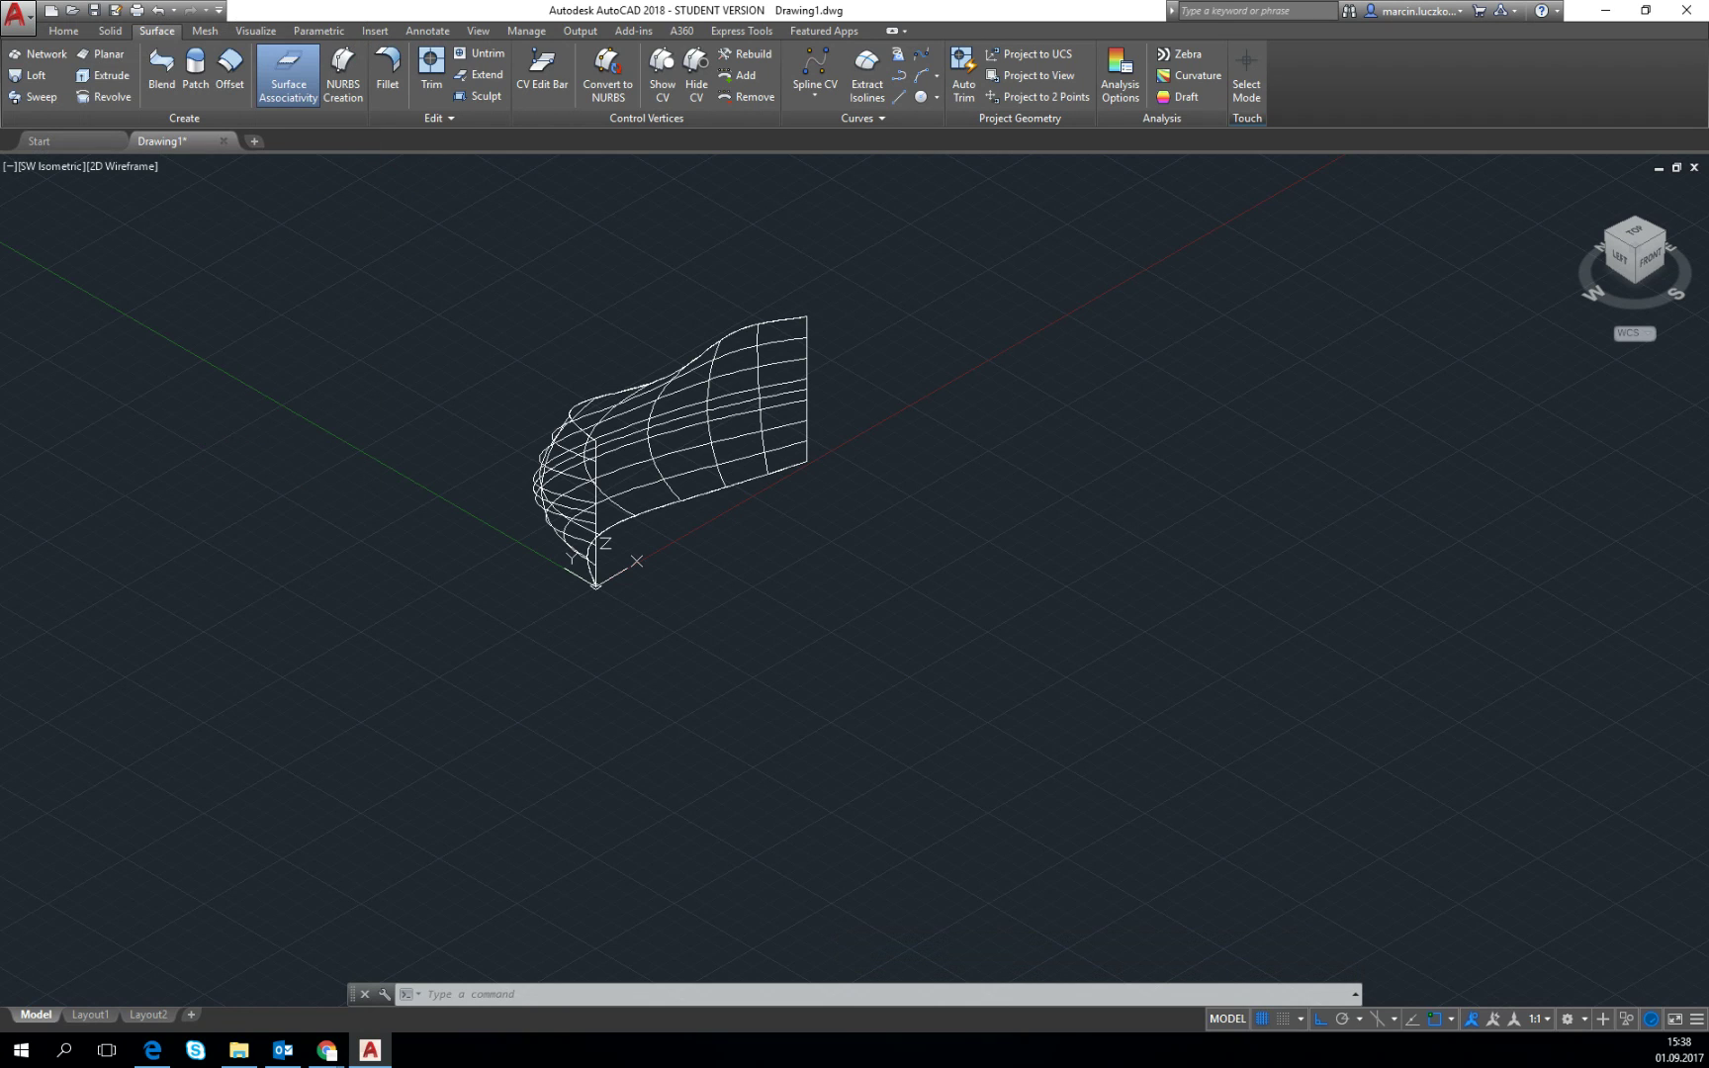
{"action": "left_click", "coordinate": [374, 675]}
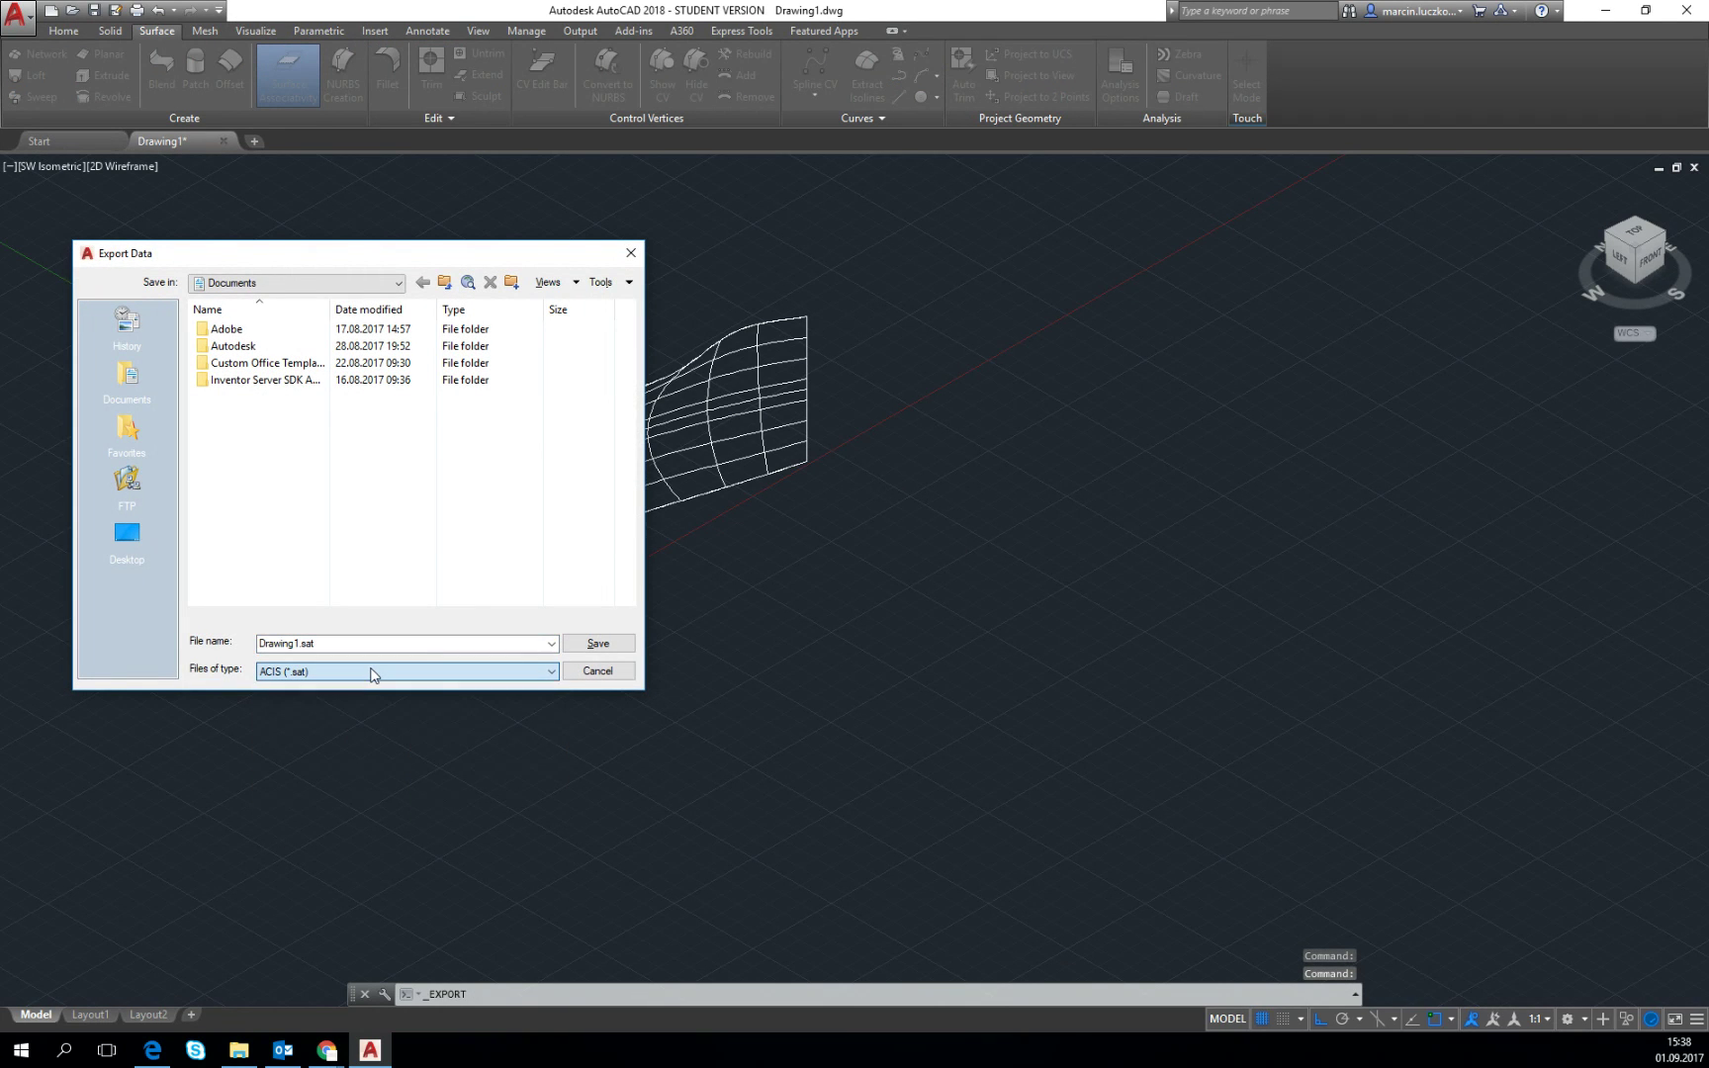
{"action": "left_click", "coordinate": [335, 644]}
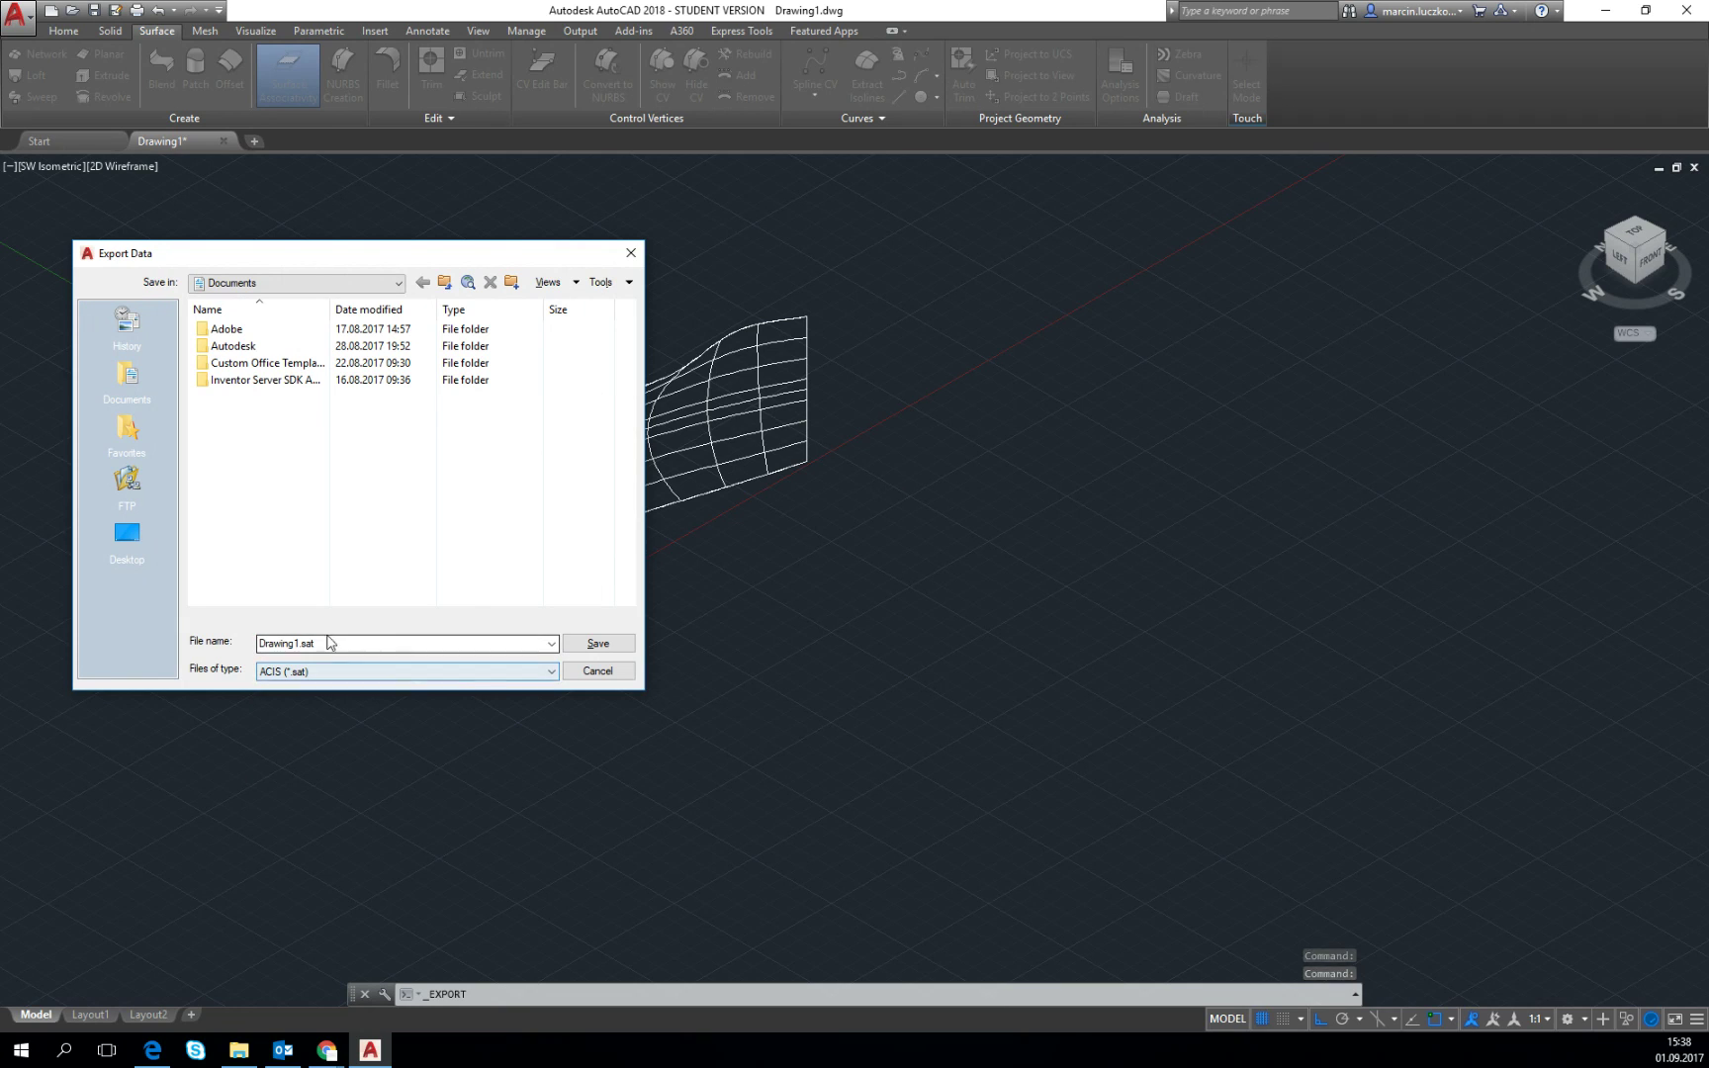
{"action": "left_click_drag", "start_coordinate": [299, 643], "coordinate": [221, 663]}
{"action": "type", "text": "shel"}
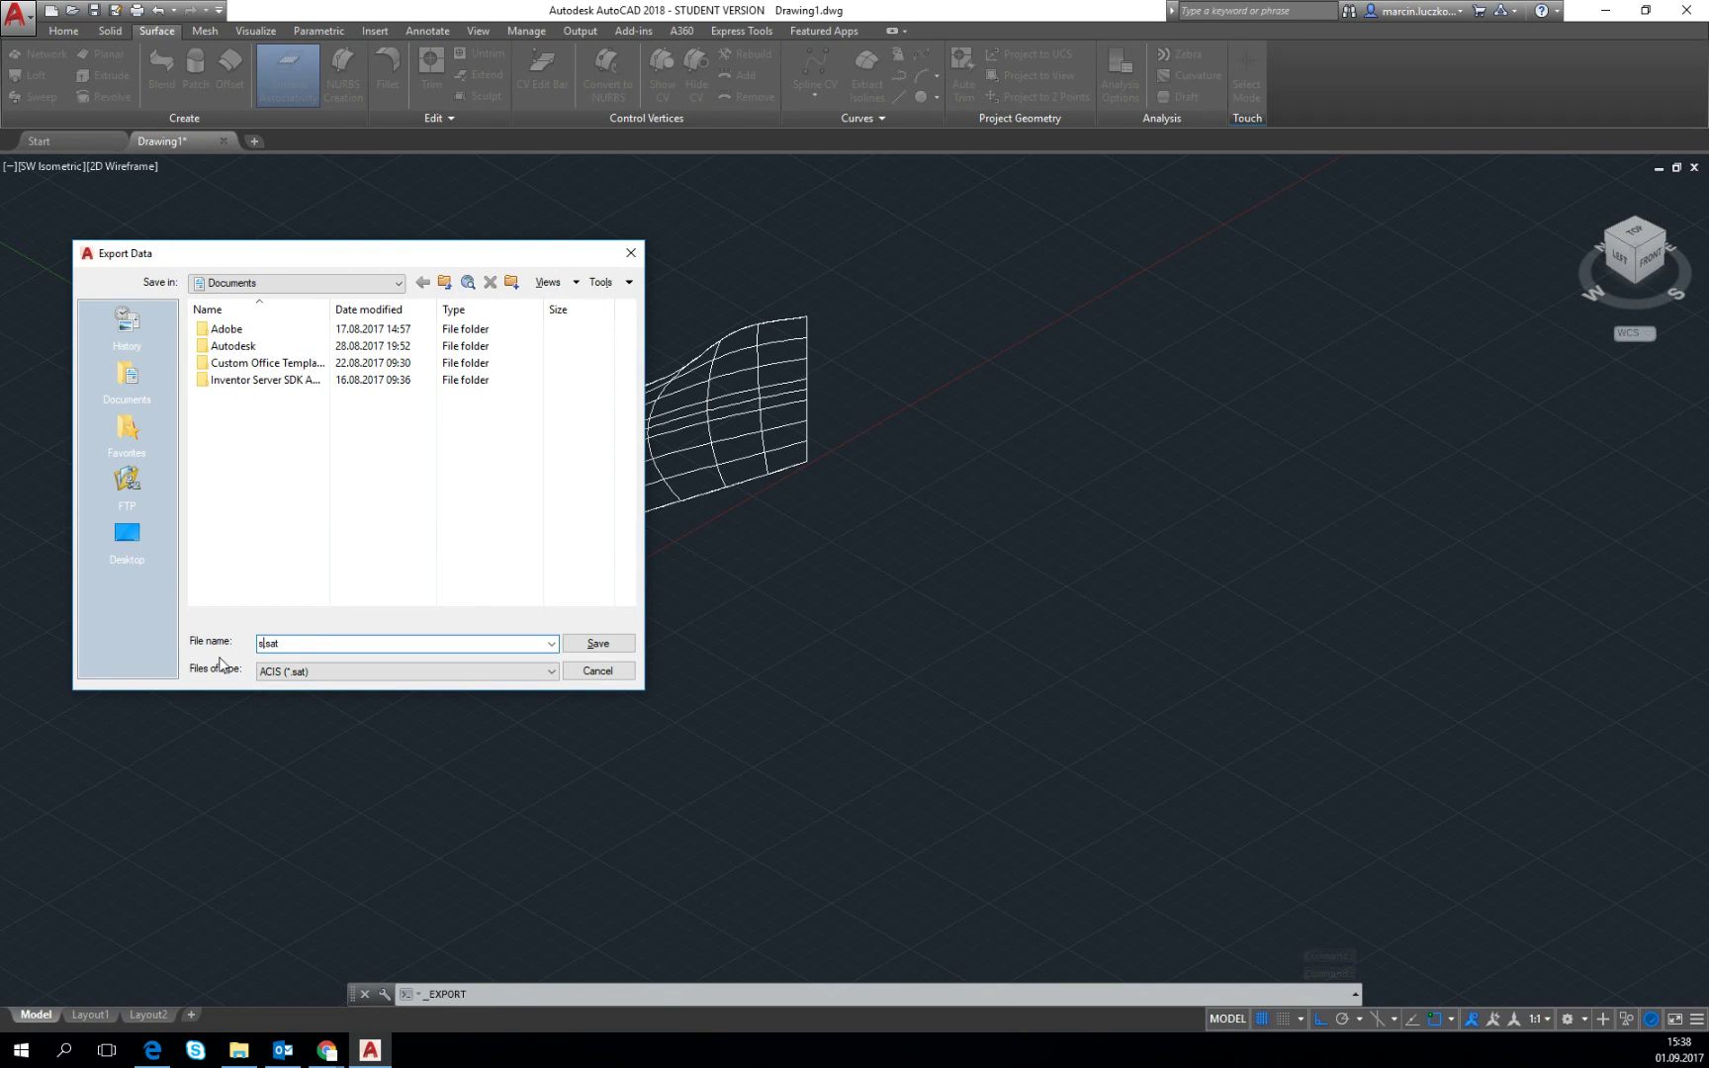
{"action": "type", "text": "l_1"}
{"action": "left_click", "coordinate": [603, 647]}
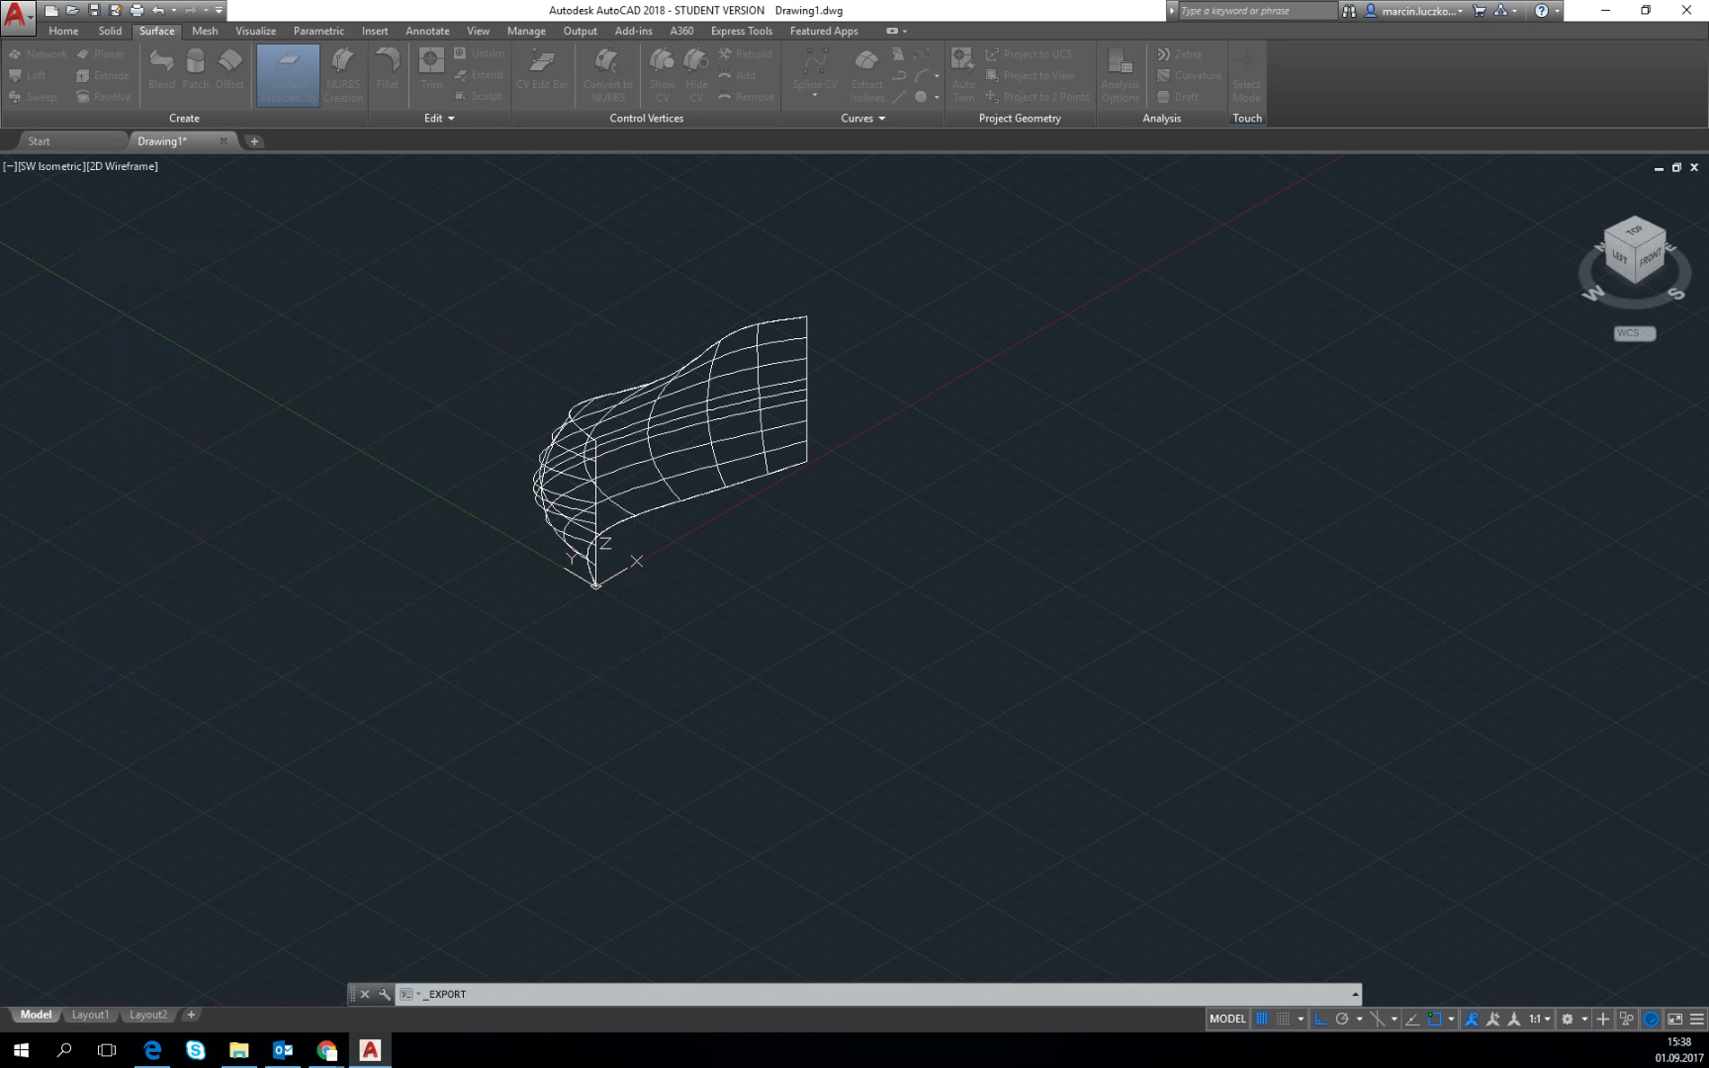
{"action": "left_click", "coordinate": [707, 379]}
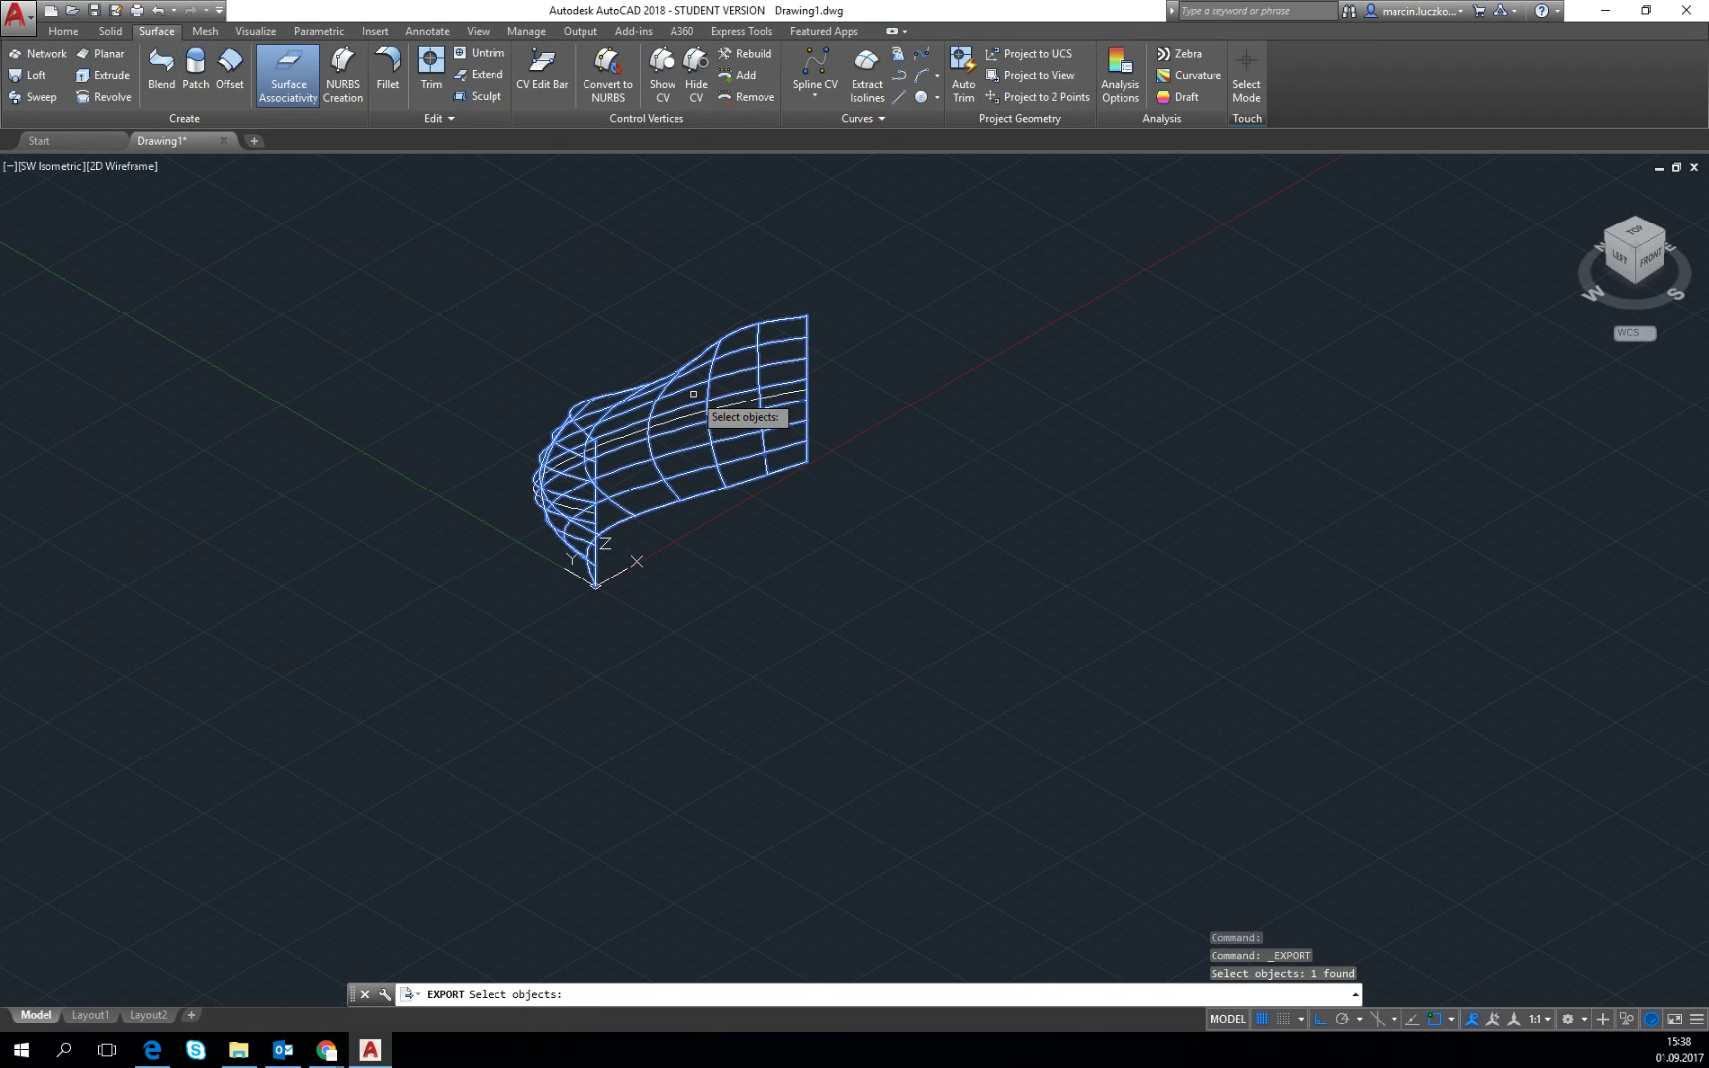
{"action": "key", "text": "Return"}
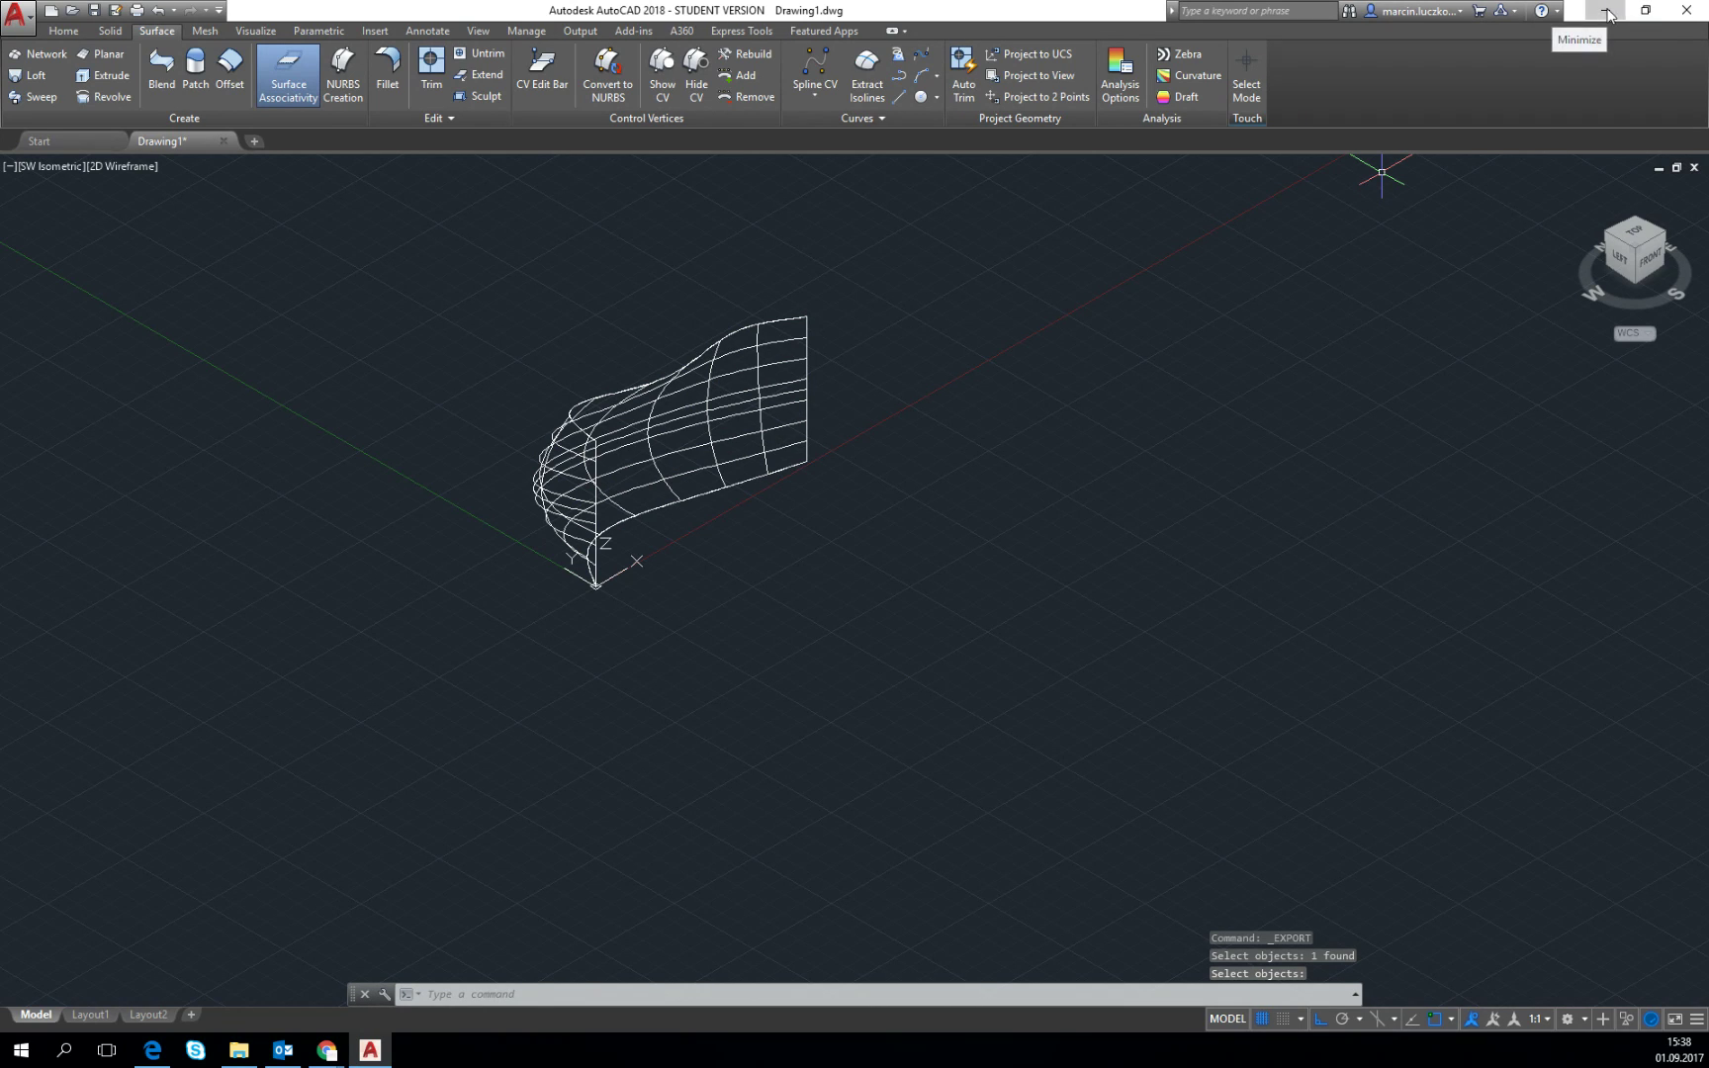
Step: Close AutoCAD, switch to Dynamo Studio and create a new workspace
{"action": "left_click", "coordinate": [1686, 10]}
{"action": "left_click", "coordinate": [860, 567]}
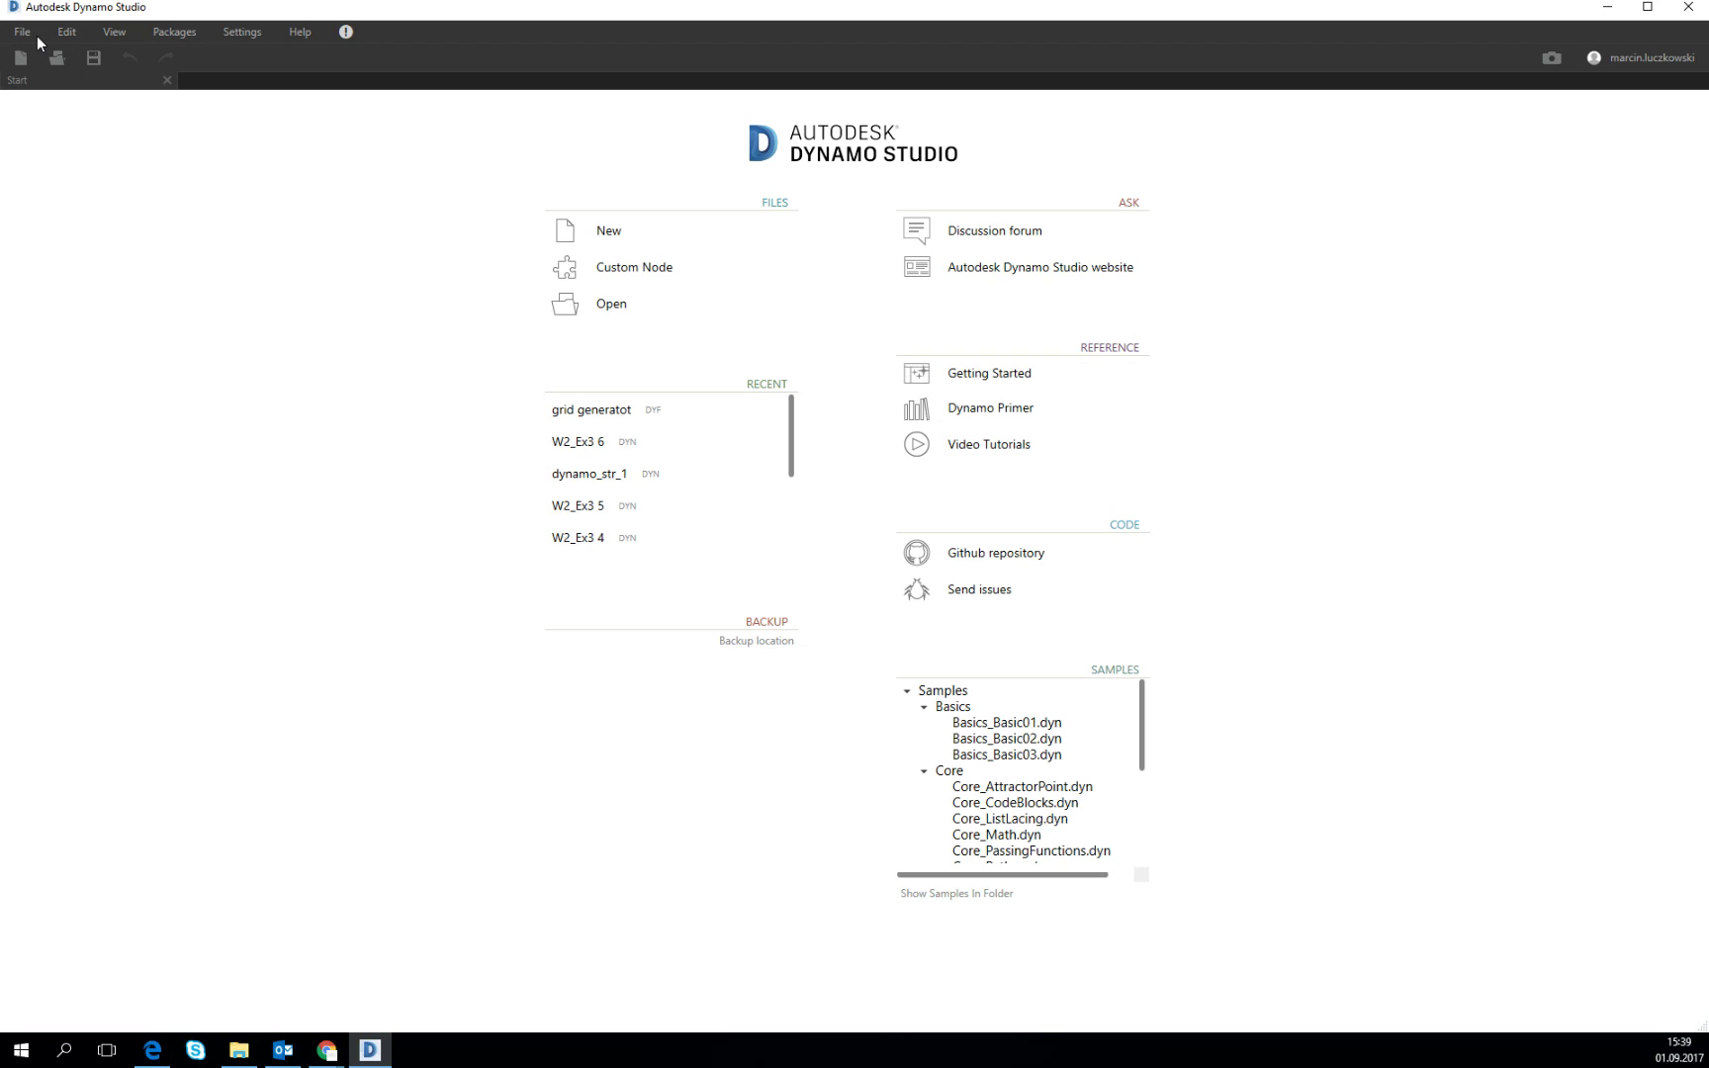
{"action": "left_click", "coordinate": [627, 223]}
Step: Add a Geometry.ImportFromSAT node that takes a filePath input to the graph
{"action": "right_click", "coordinate": [648, 458]}
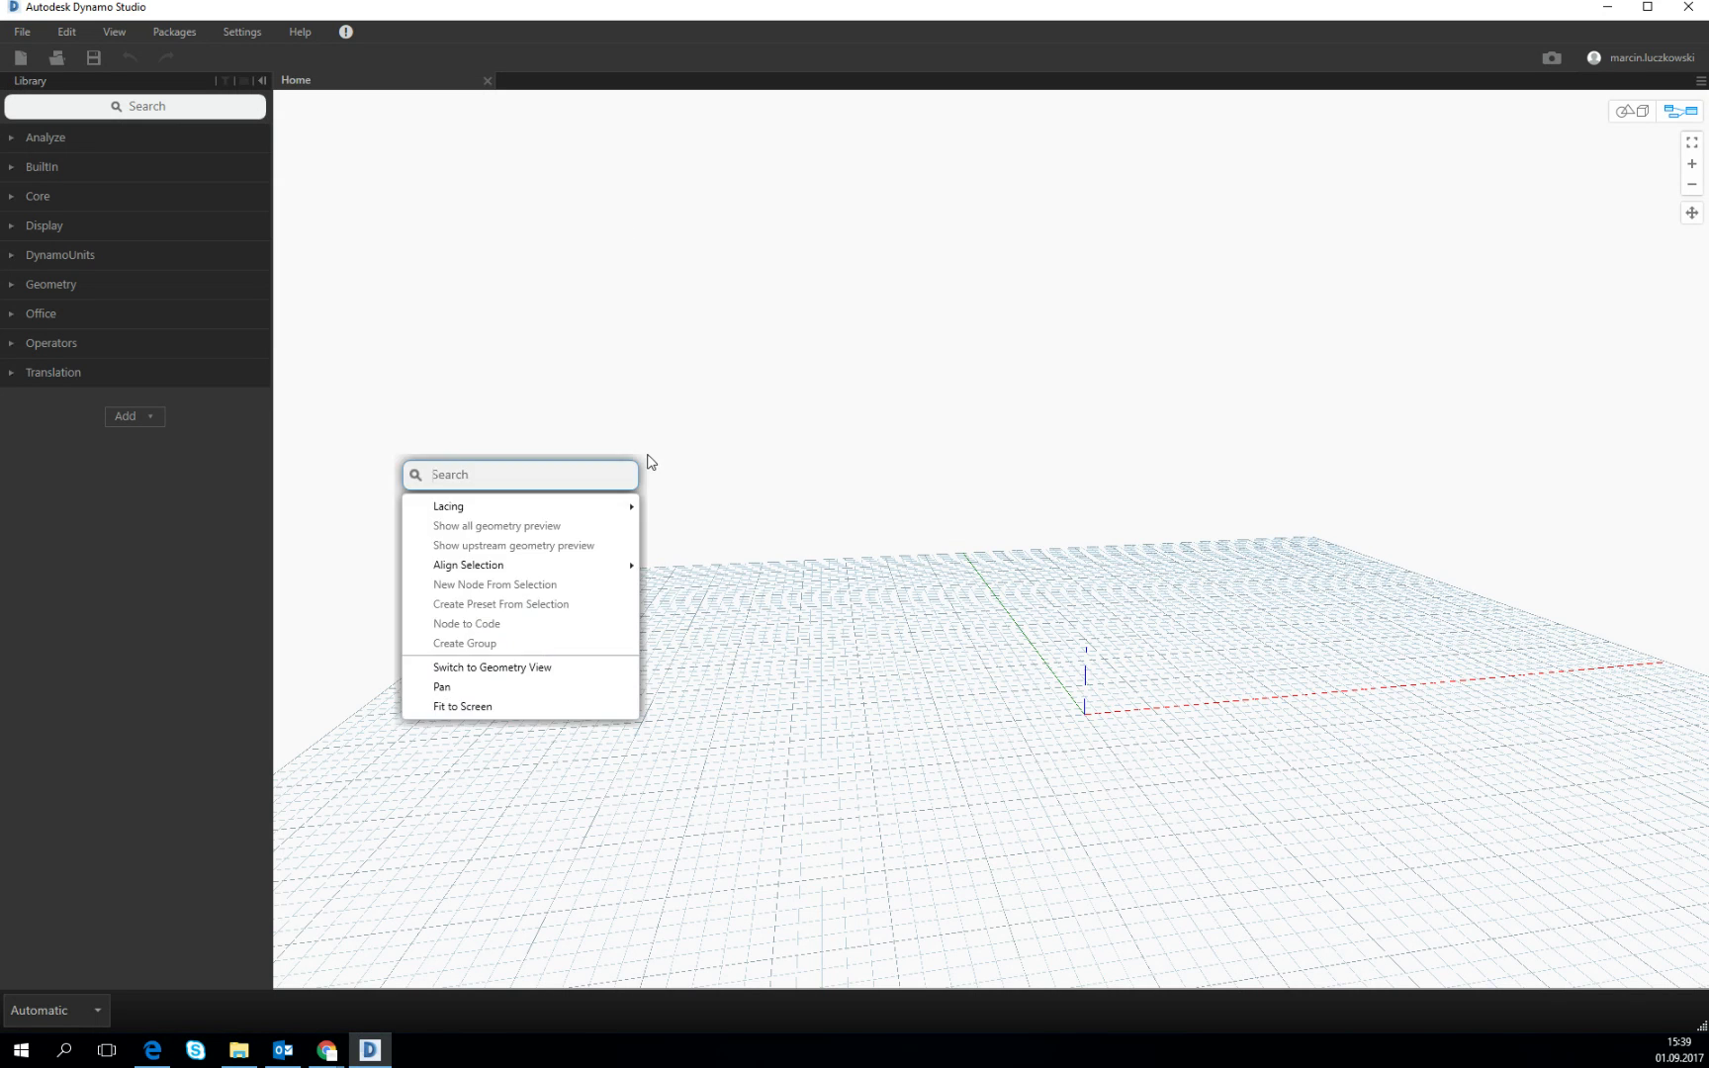
{"action": "type", "text": "sat"}
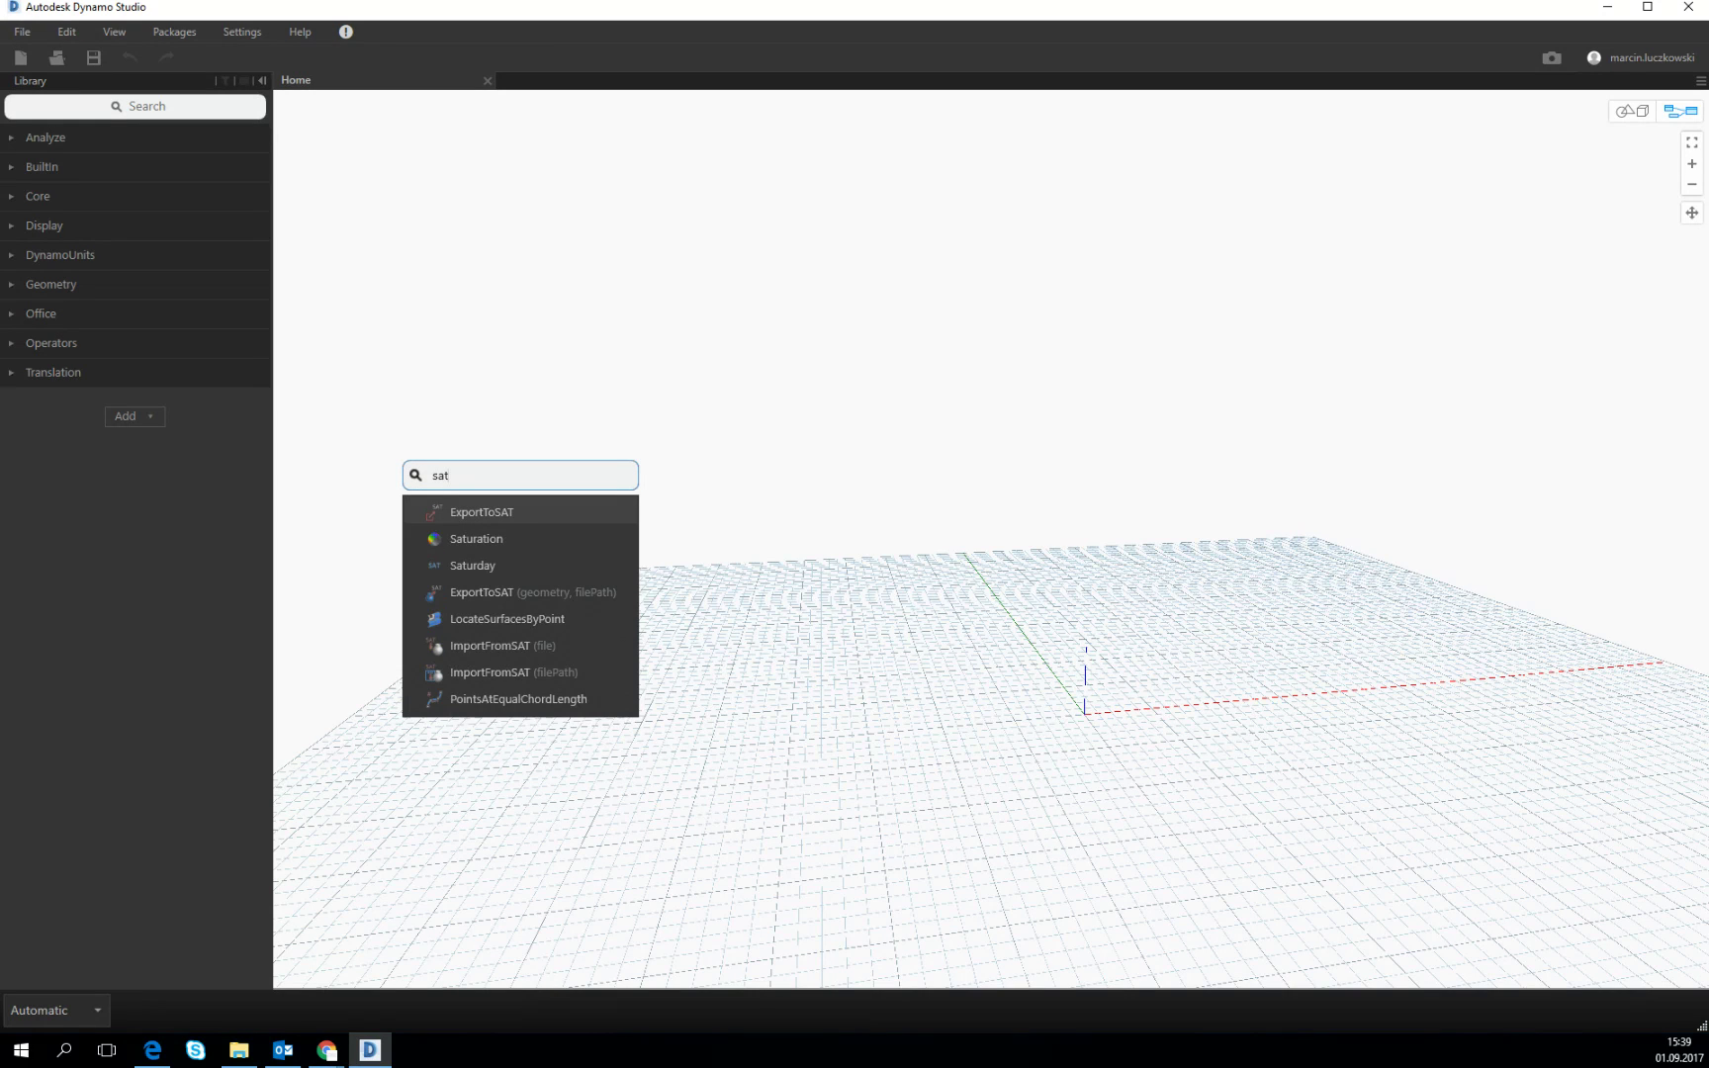
{"action": "left_click", "coordinate": [516, 675]}
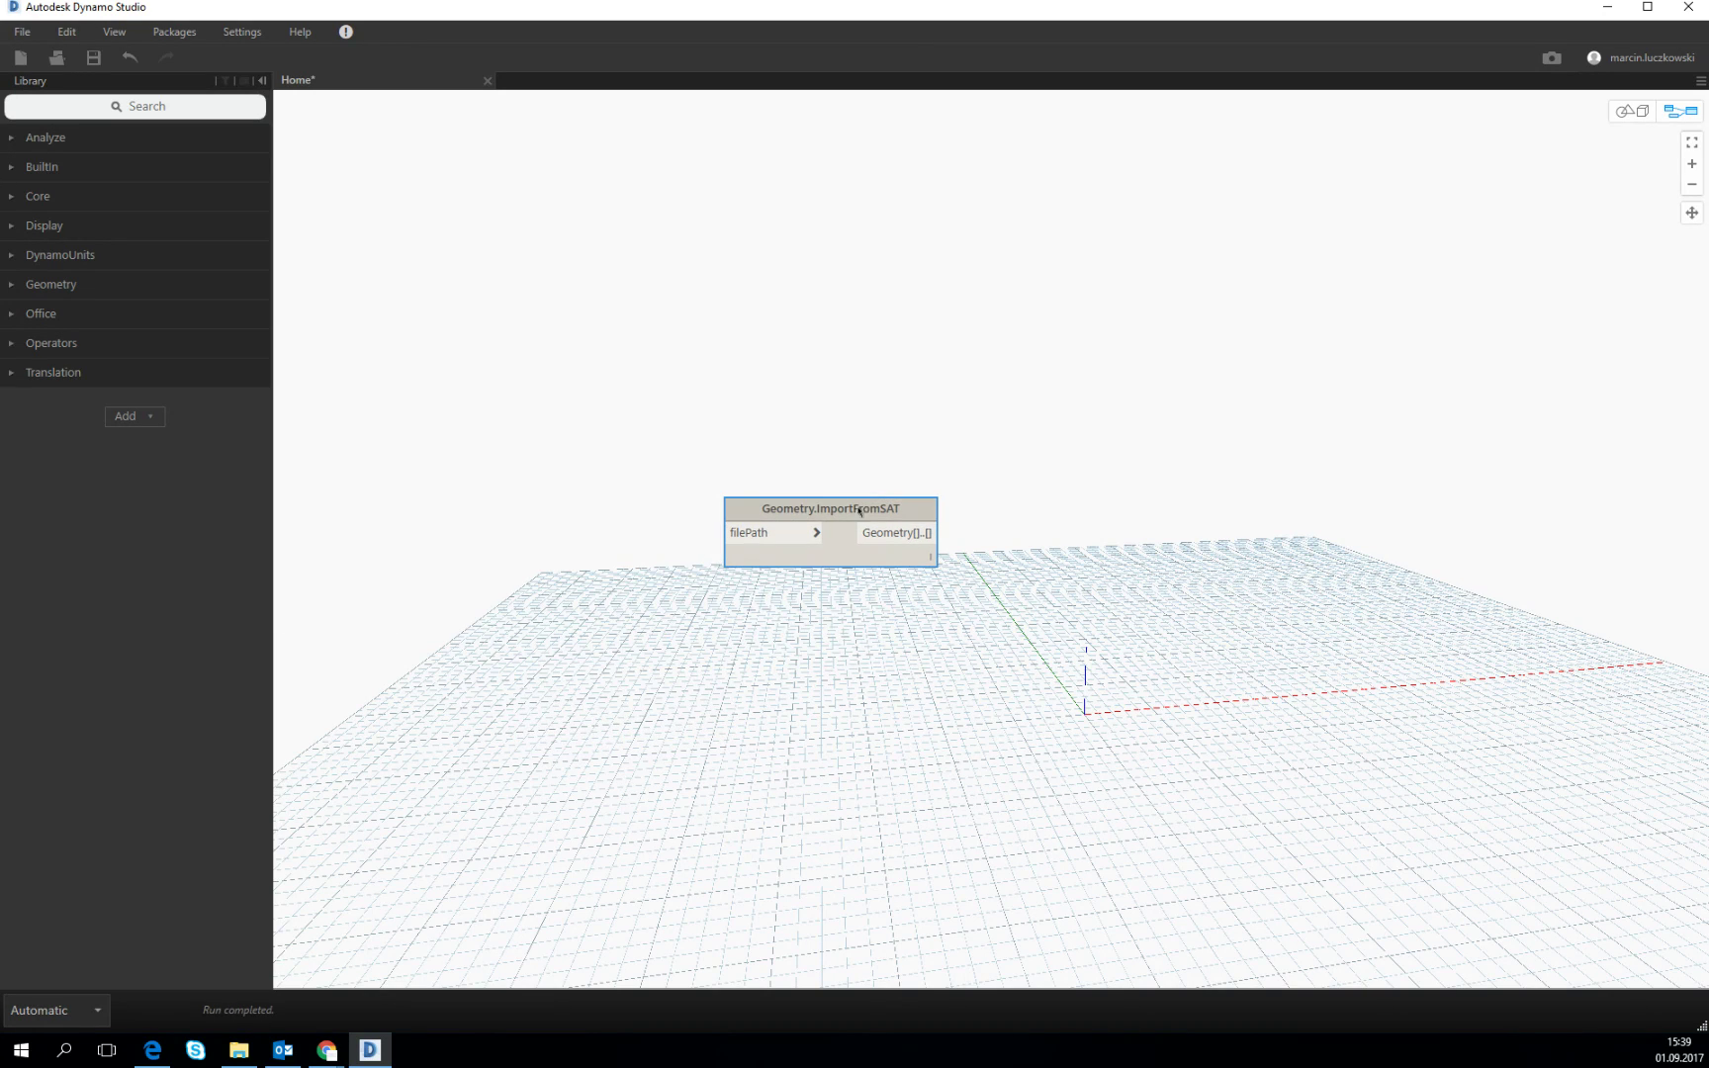
Step: Add a File Path node beside the import node and point it to shell_1.sat in the Documents folder
{"action": "right_click", "coordinate": [457, 517]}
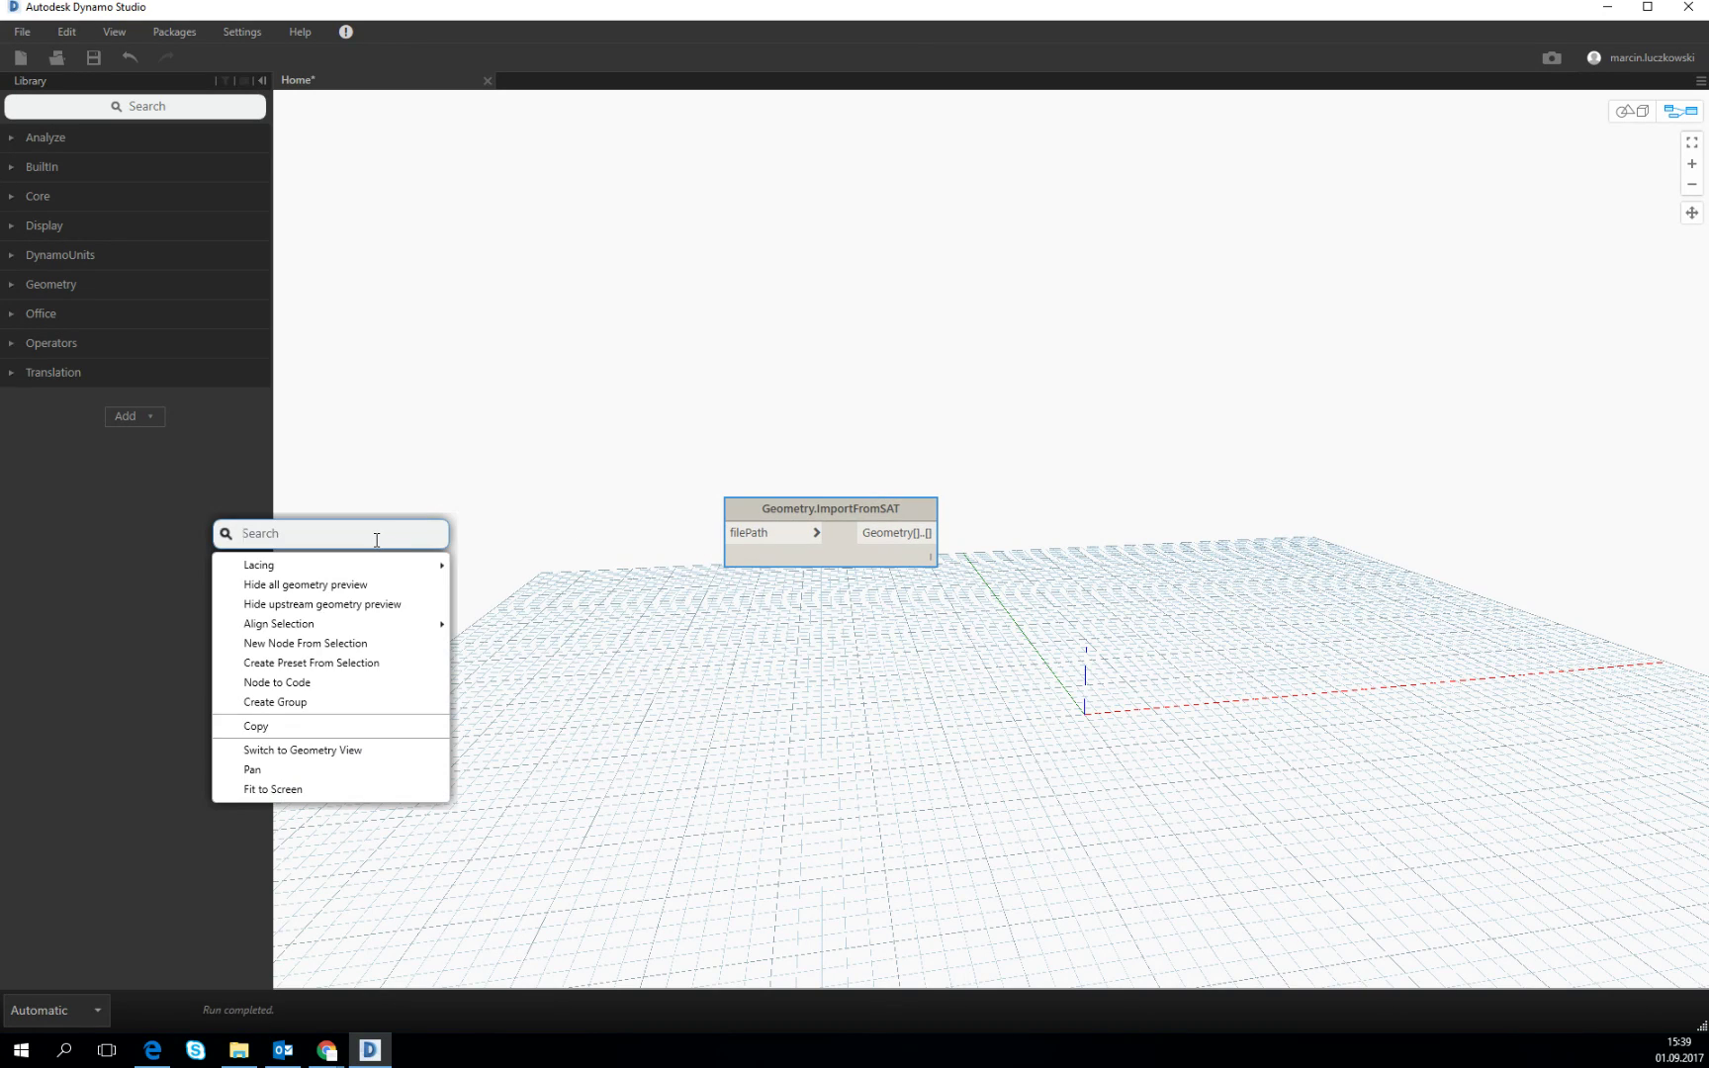
{"action": "type", "text": "file"}
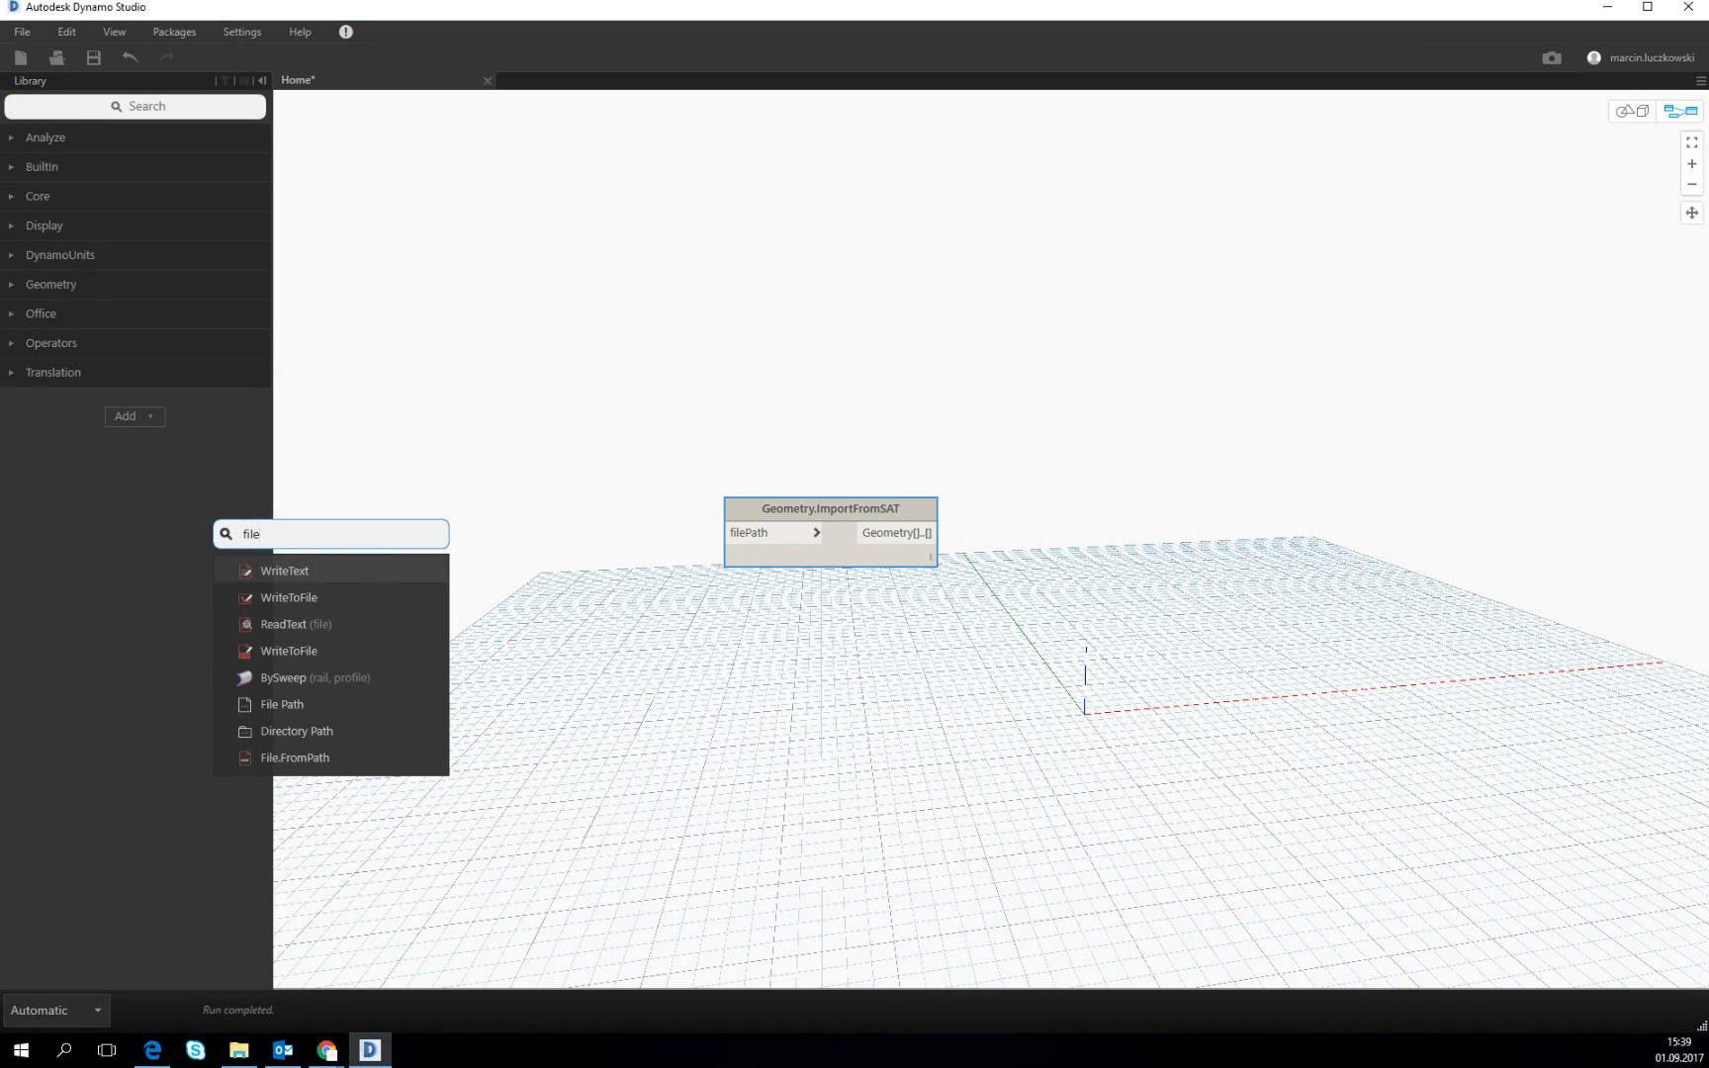
{"action": "left_click", "coordinate": [339, 704]}
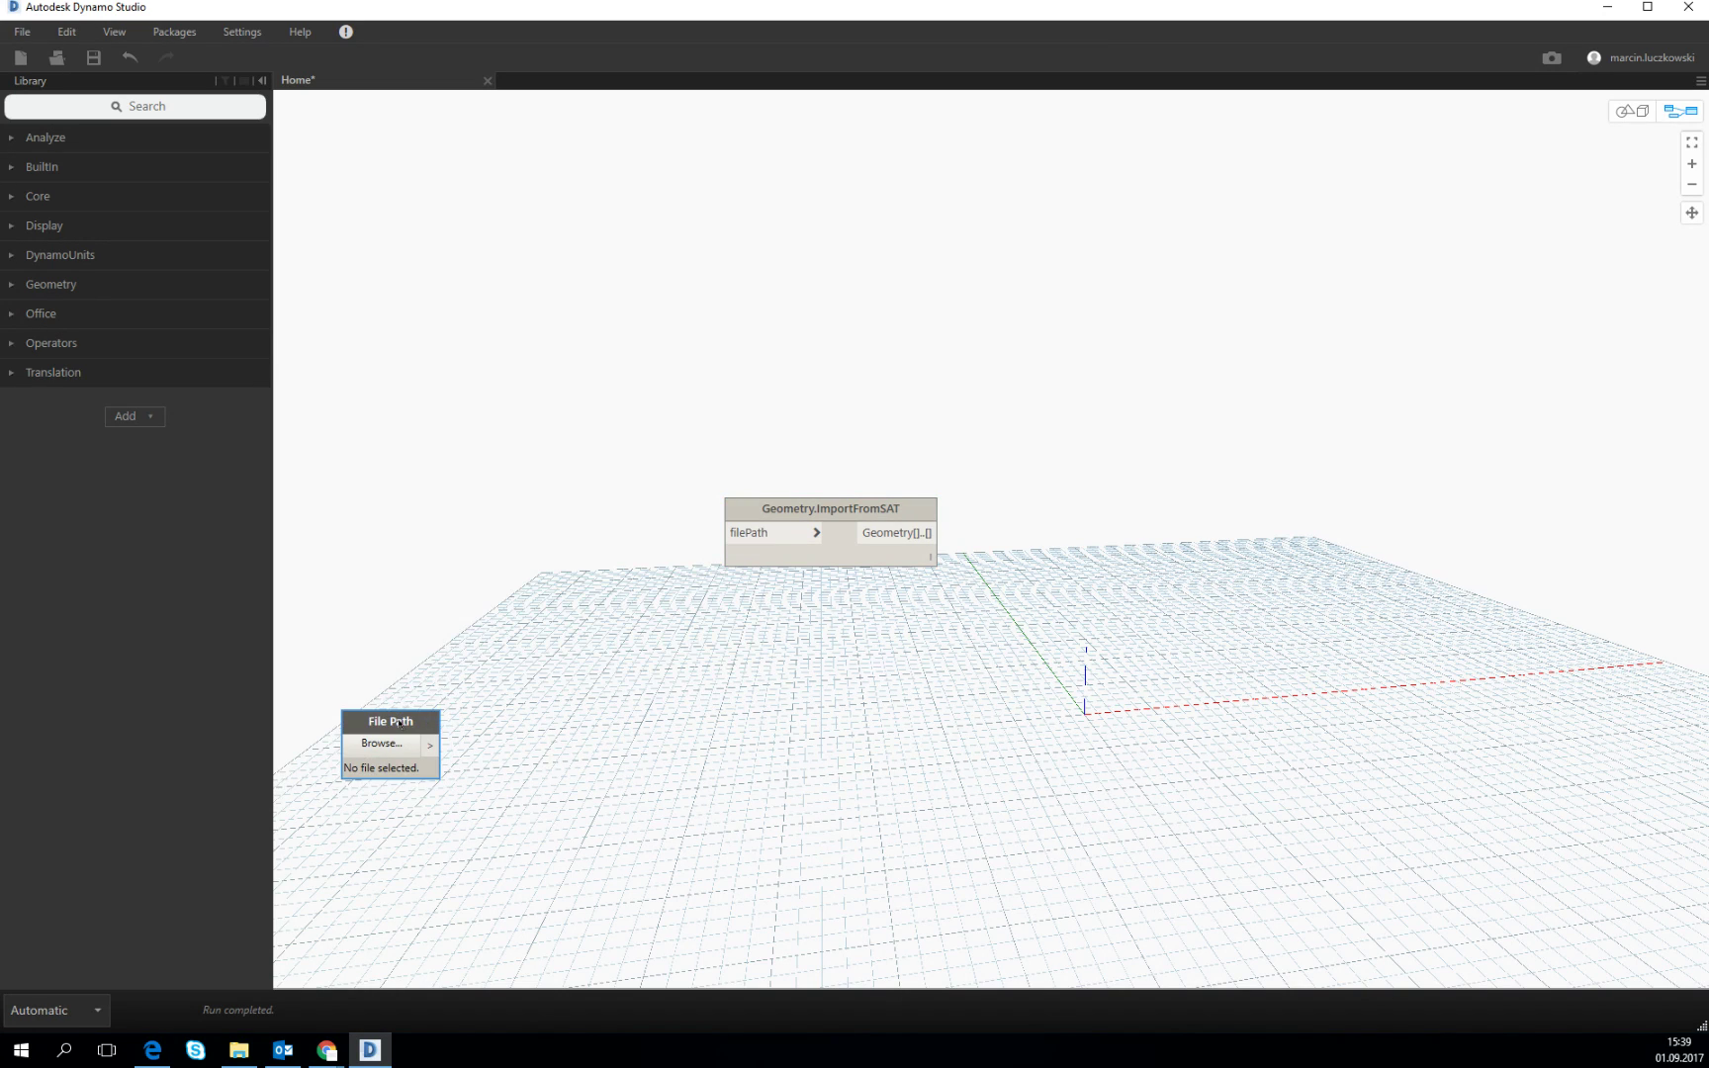
{"action": "left_click_drag", "start_coordinate": [401, 723], "coordinate": [491, 452]}
{"action": "left_click", "coordinate": [475, 473]}
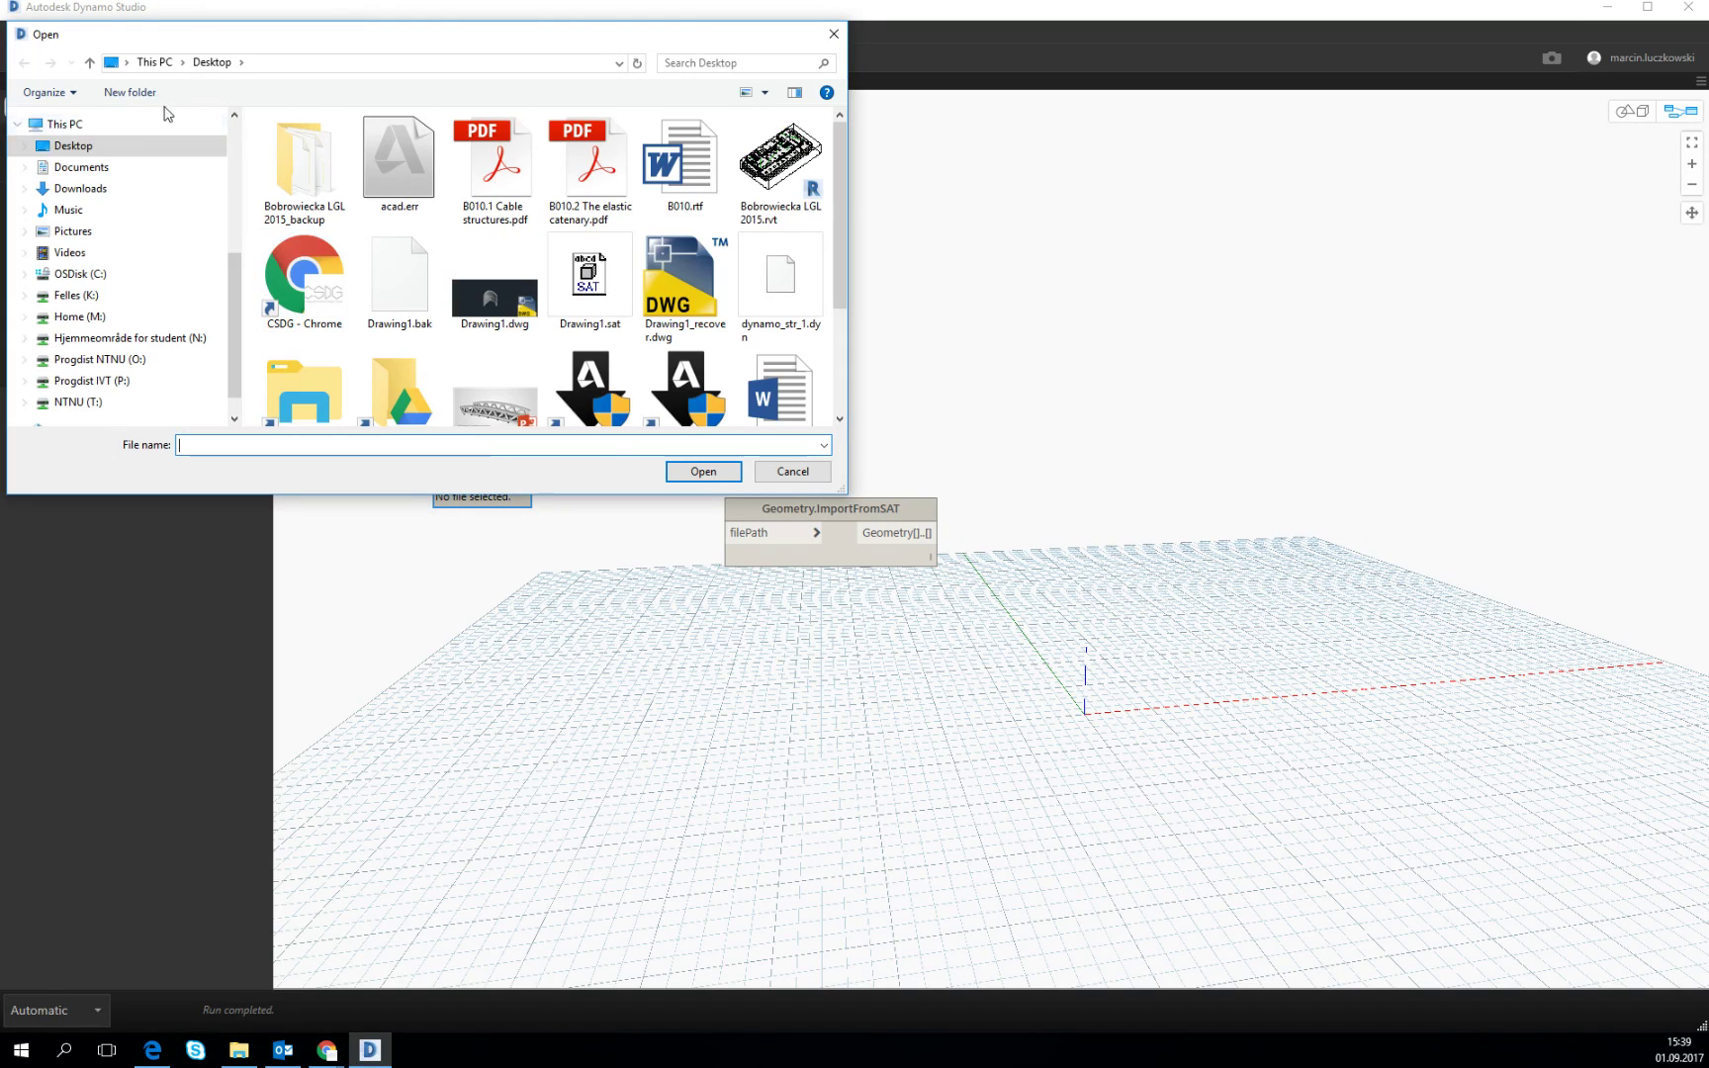
{"action": "left_click", "coordinate": [136, 170]}
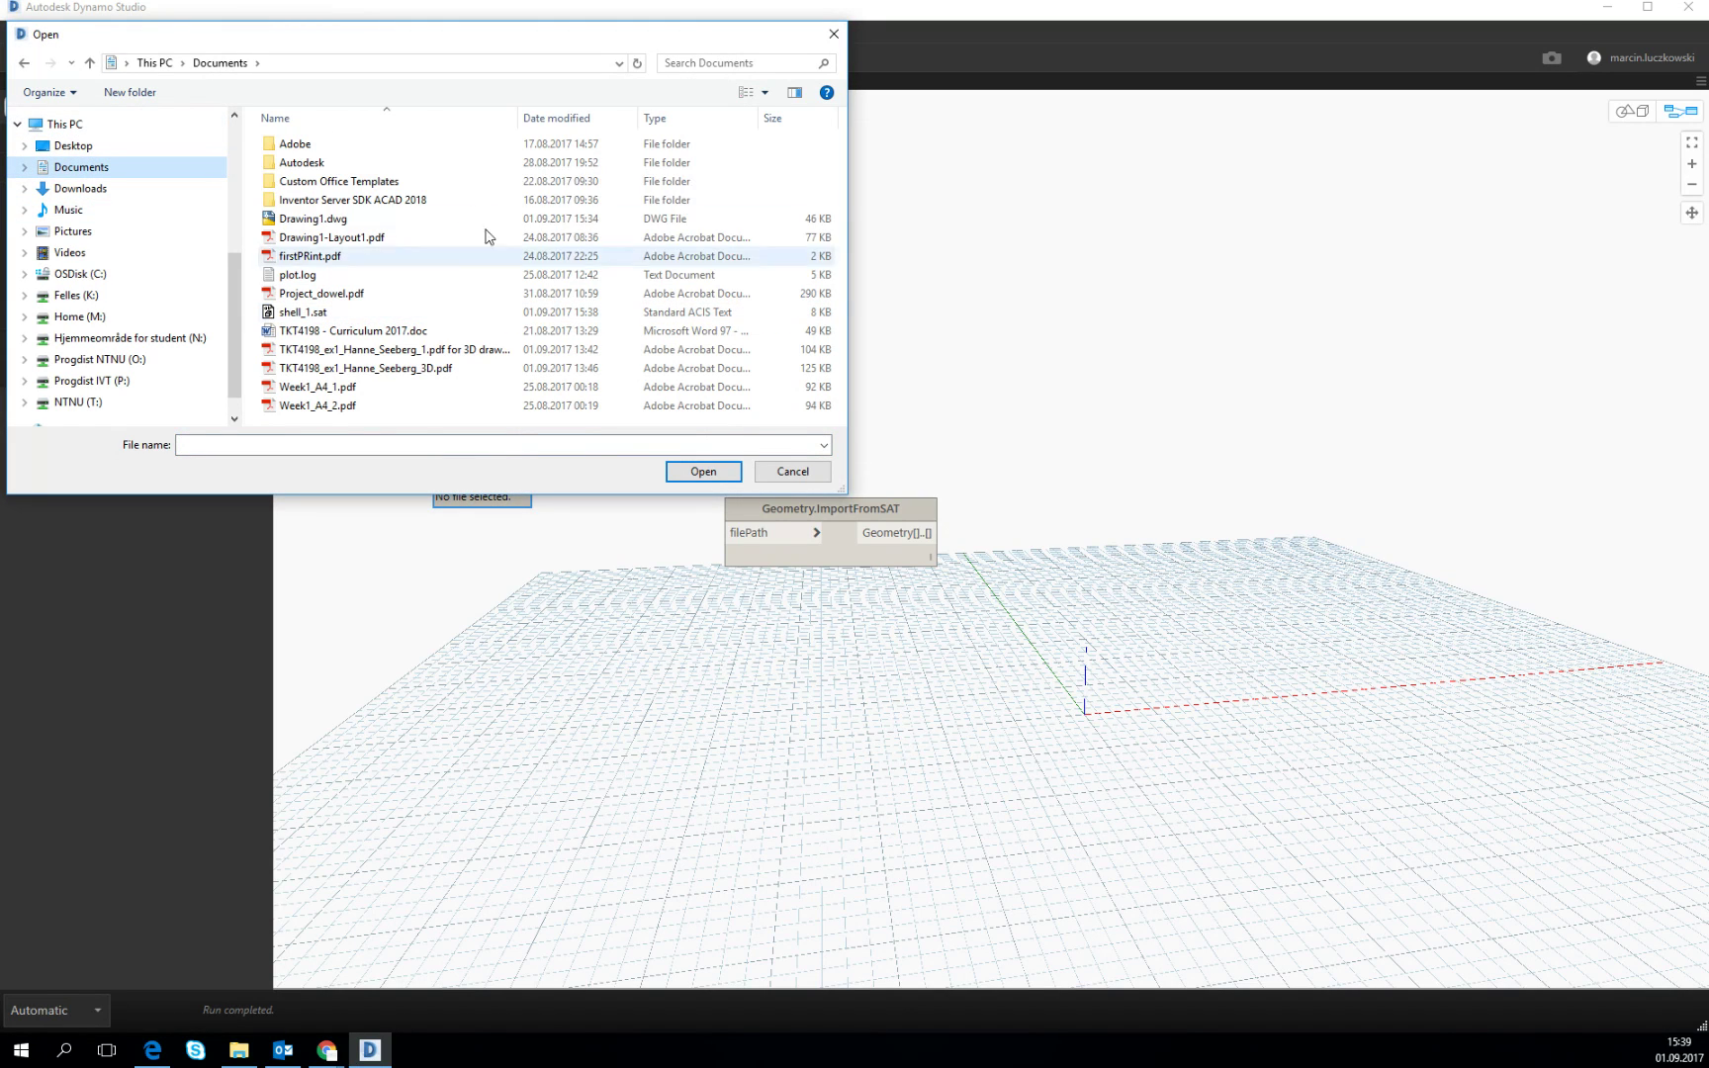
{"action": "left_click", "coordinate": [406, 312]}
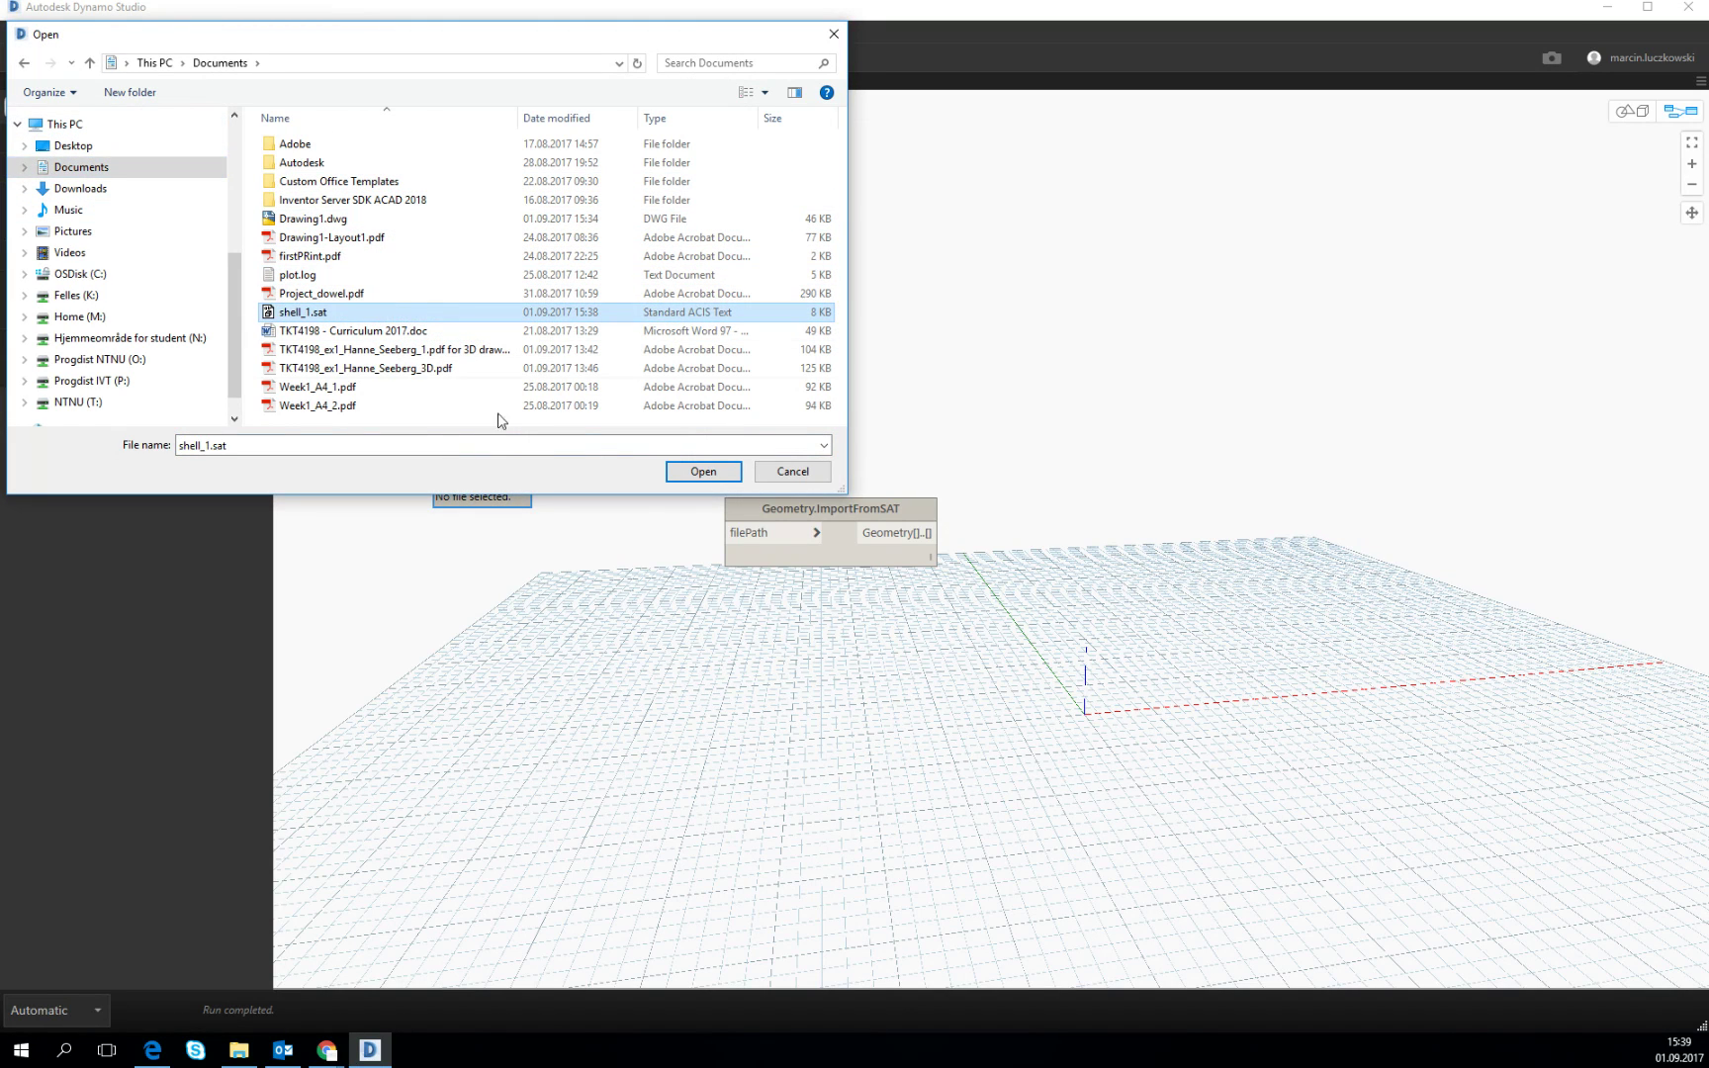
{"action": "left_click", "coordinate": [709, 473]}
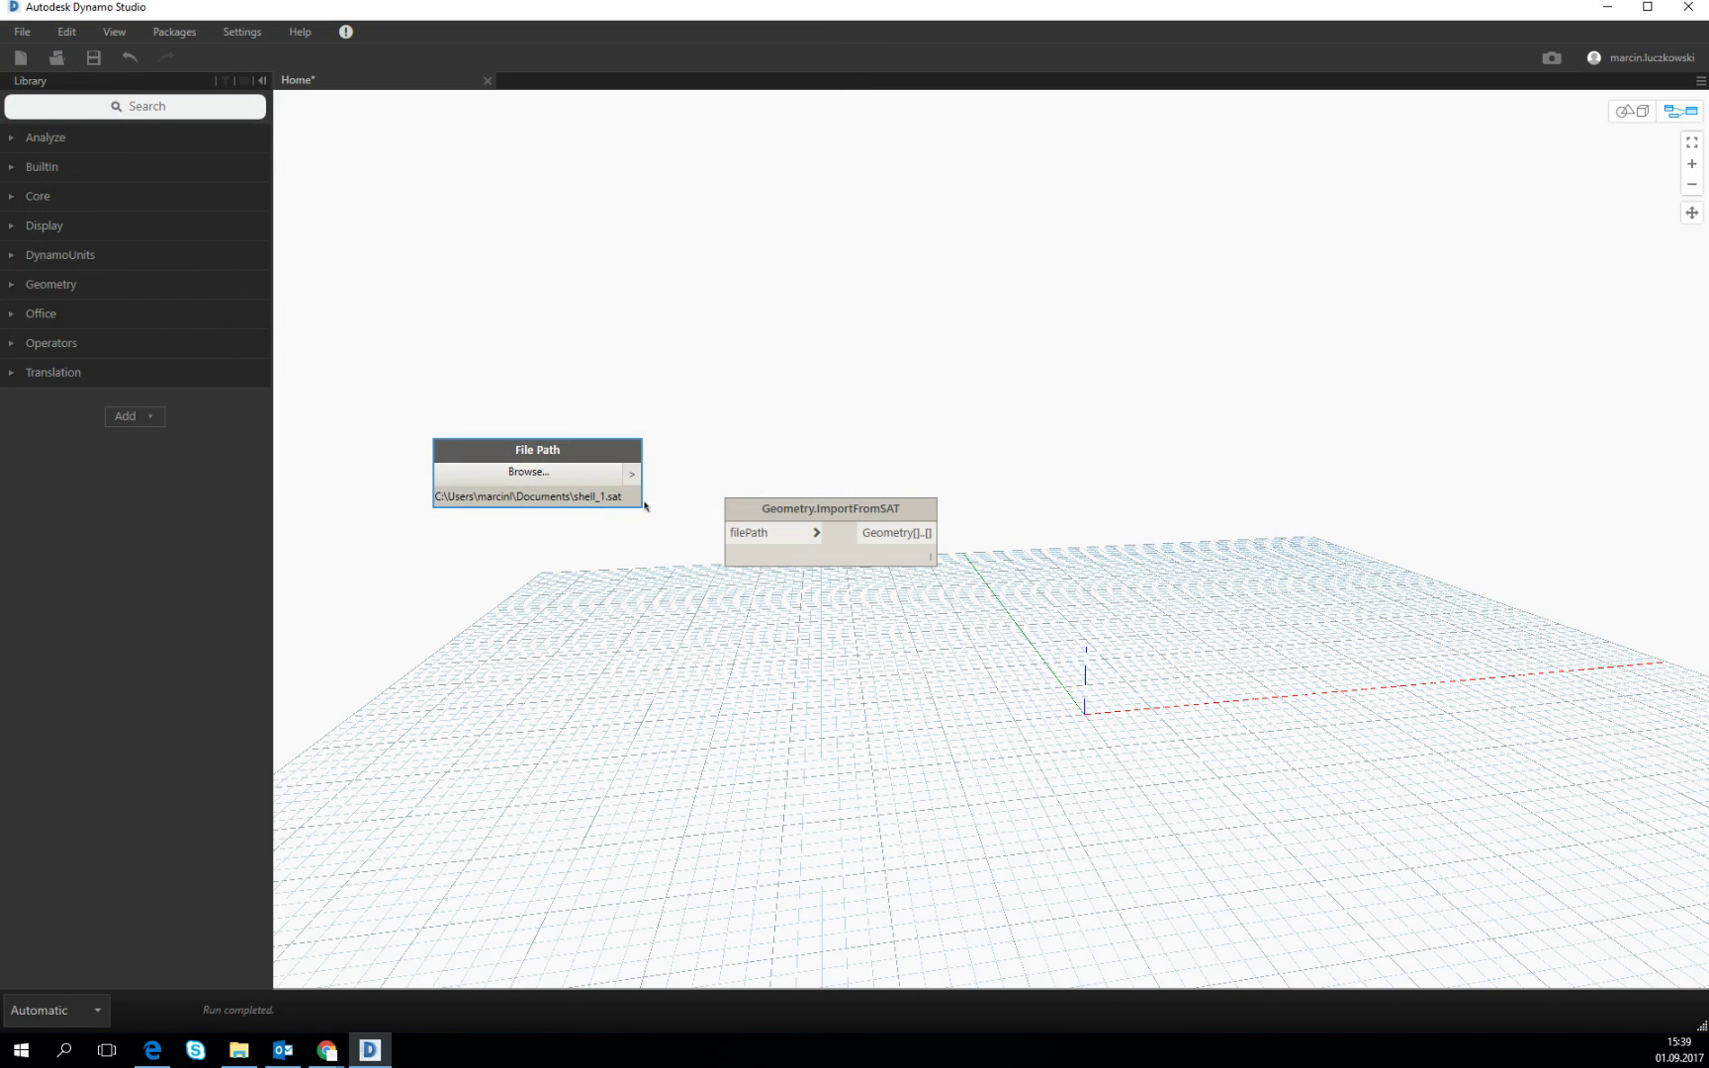
Step: Connect the File Path output to the filePath input of Geometry.ImportFromSAT and rearrange the two nodes
{"action": "left_click_drag", "start_coordinate": [632, 474], "coordinate": [748, 537]}
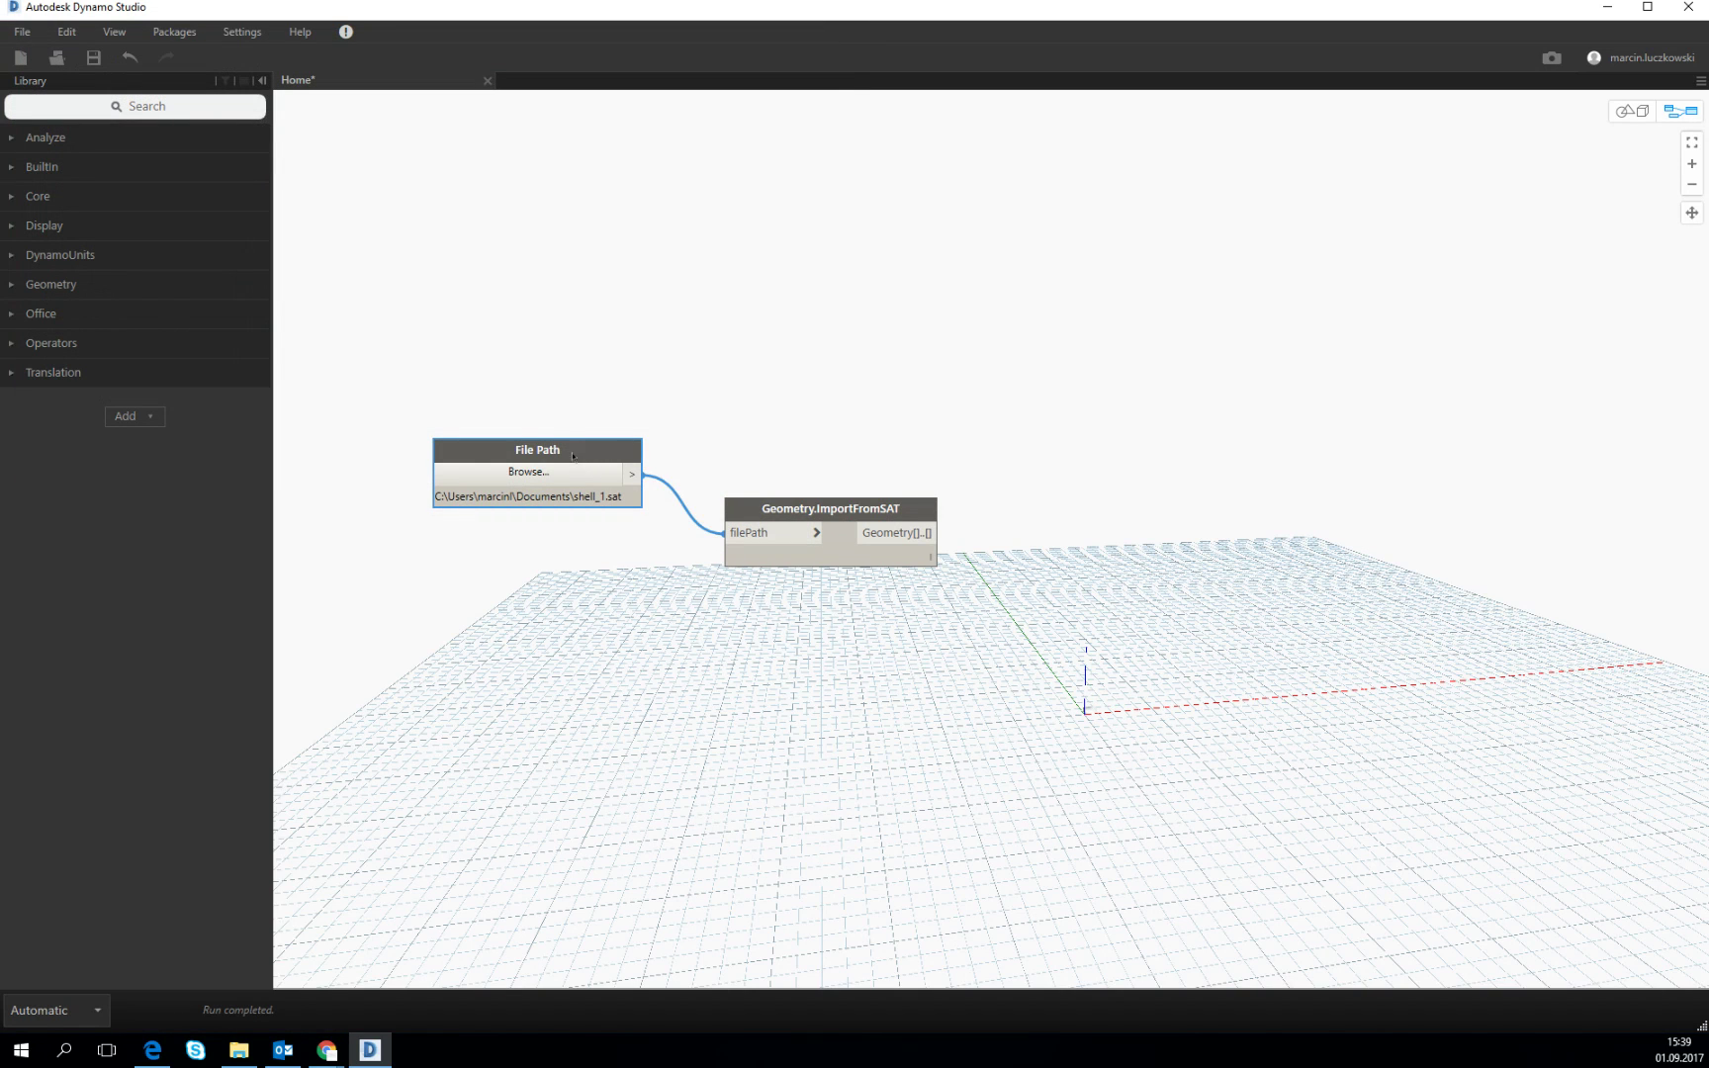
{"action": "left_click_drag", "start_coordinate": [572, 456], "coordinate": [558, 522]}
{"action": "left_click_drag", "start_coordinate": [831, 508], "coordinate": [839, 486]}
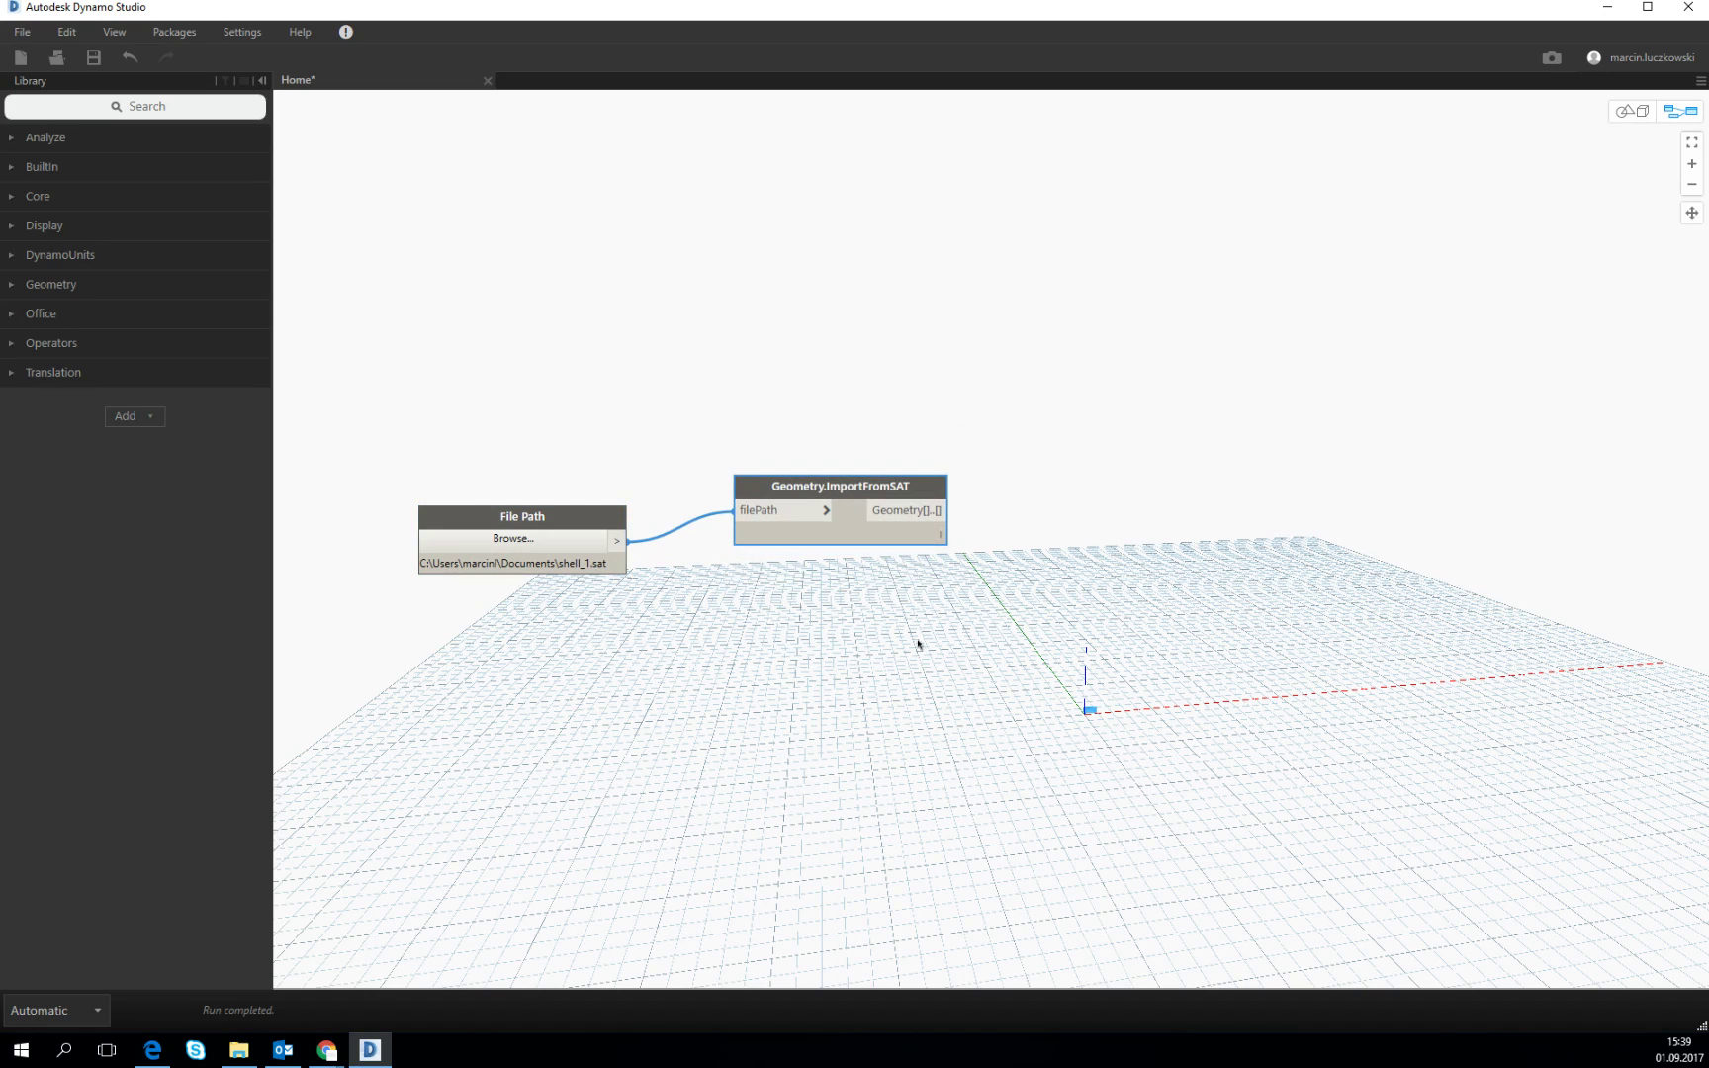
Step: Fit the 3D preview to the imported surface and move the File Path and ImportFromSAT nodes above it
{"action": "left_click", "coordinate": [1627, 111]}
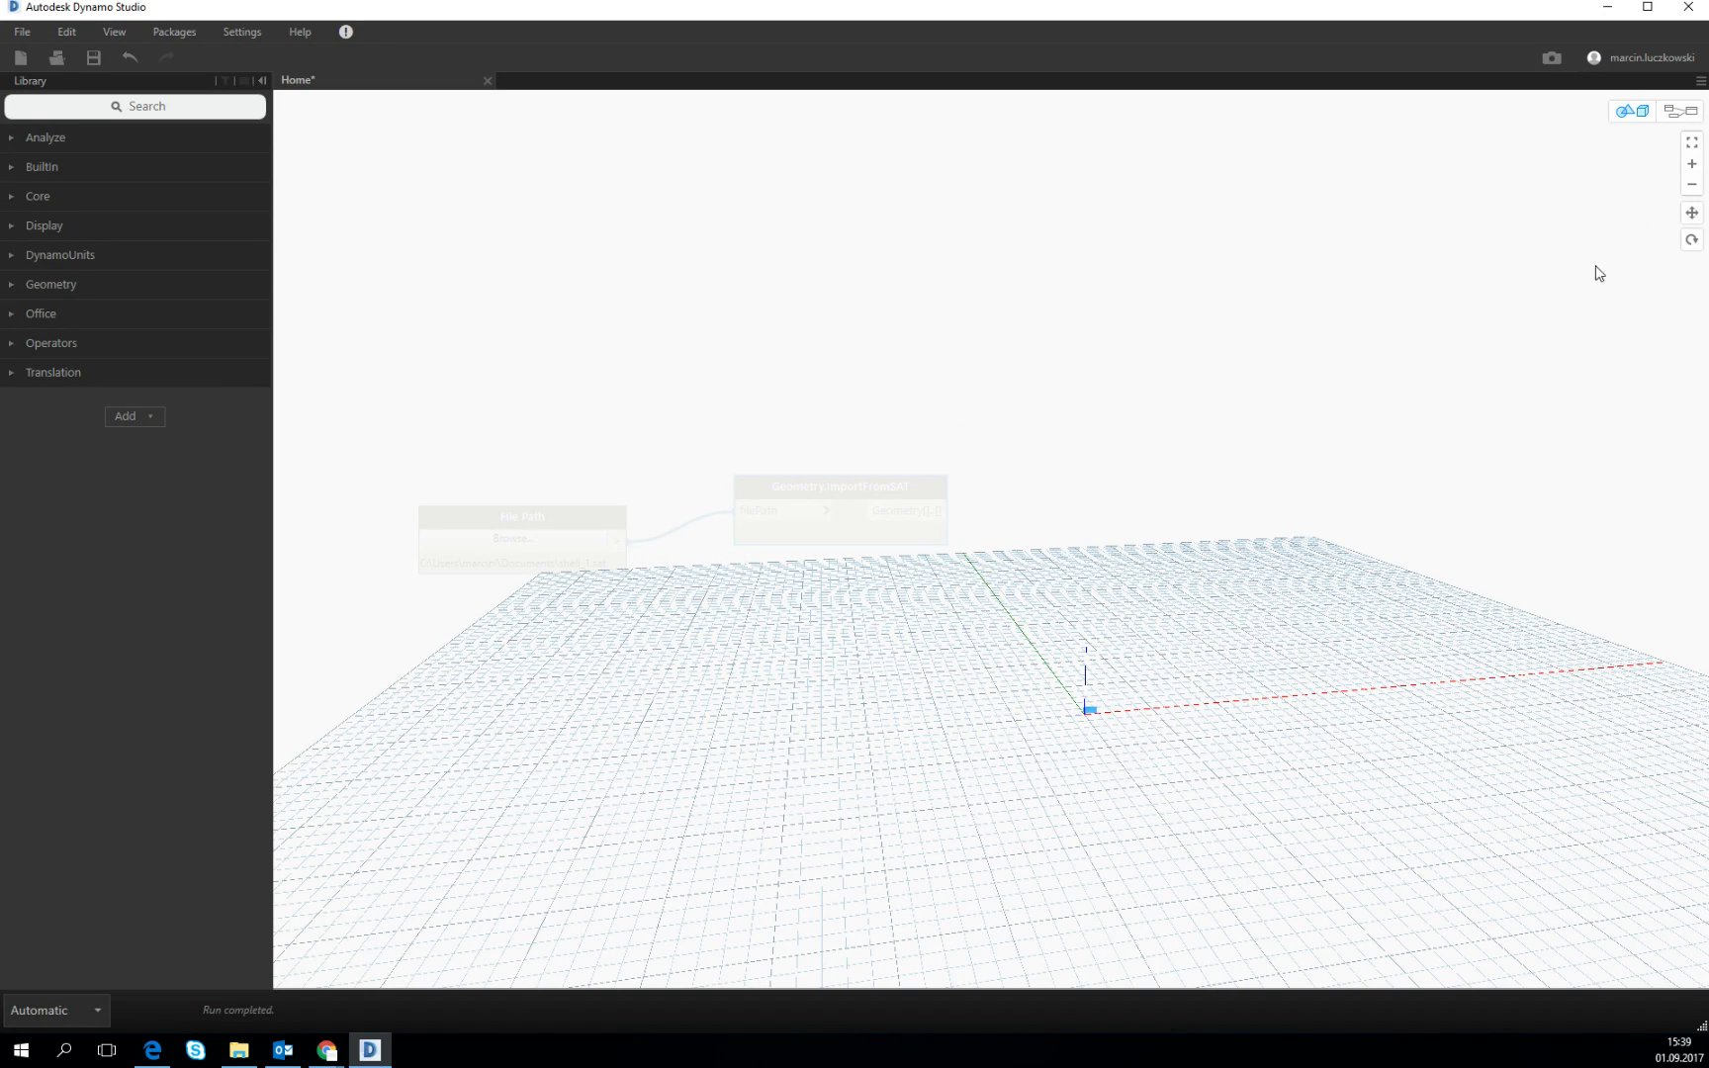
{"action": "left_click", "coordinate": [1692, 143]}
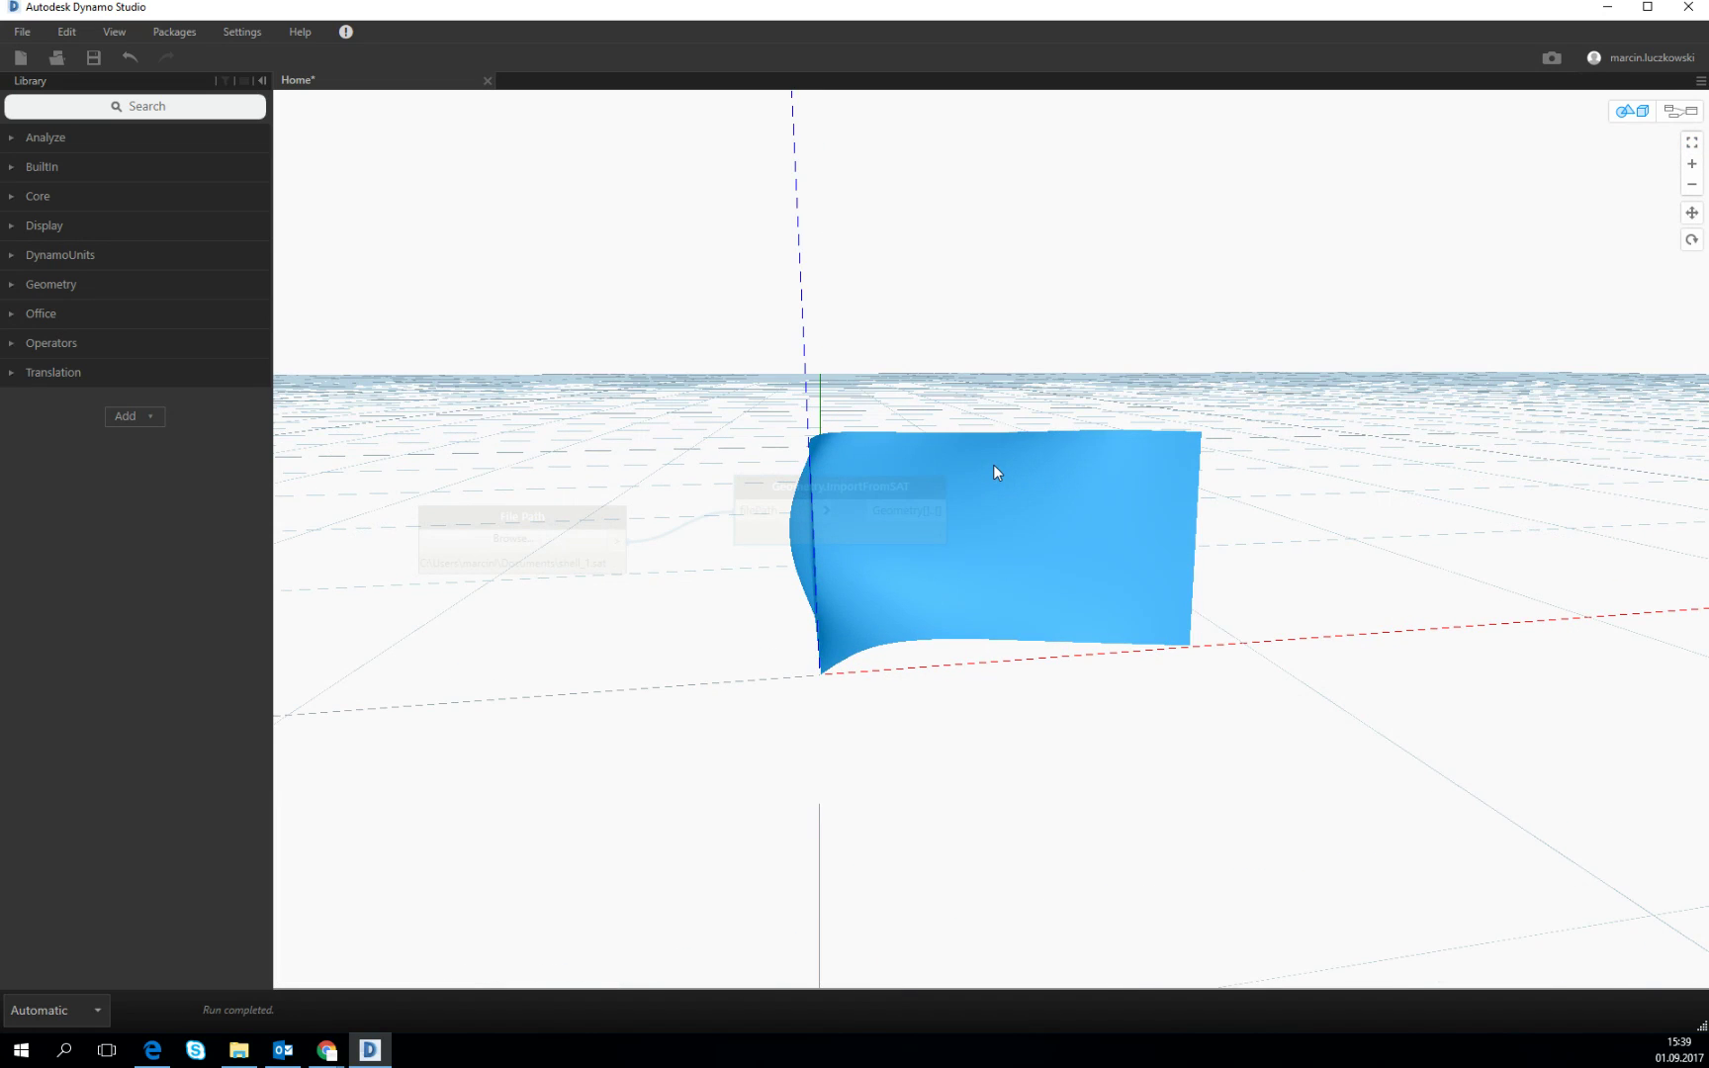
{"action": "left_click", "coordinate": [1693, 115]}
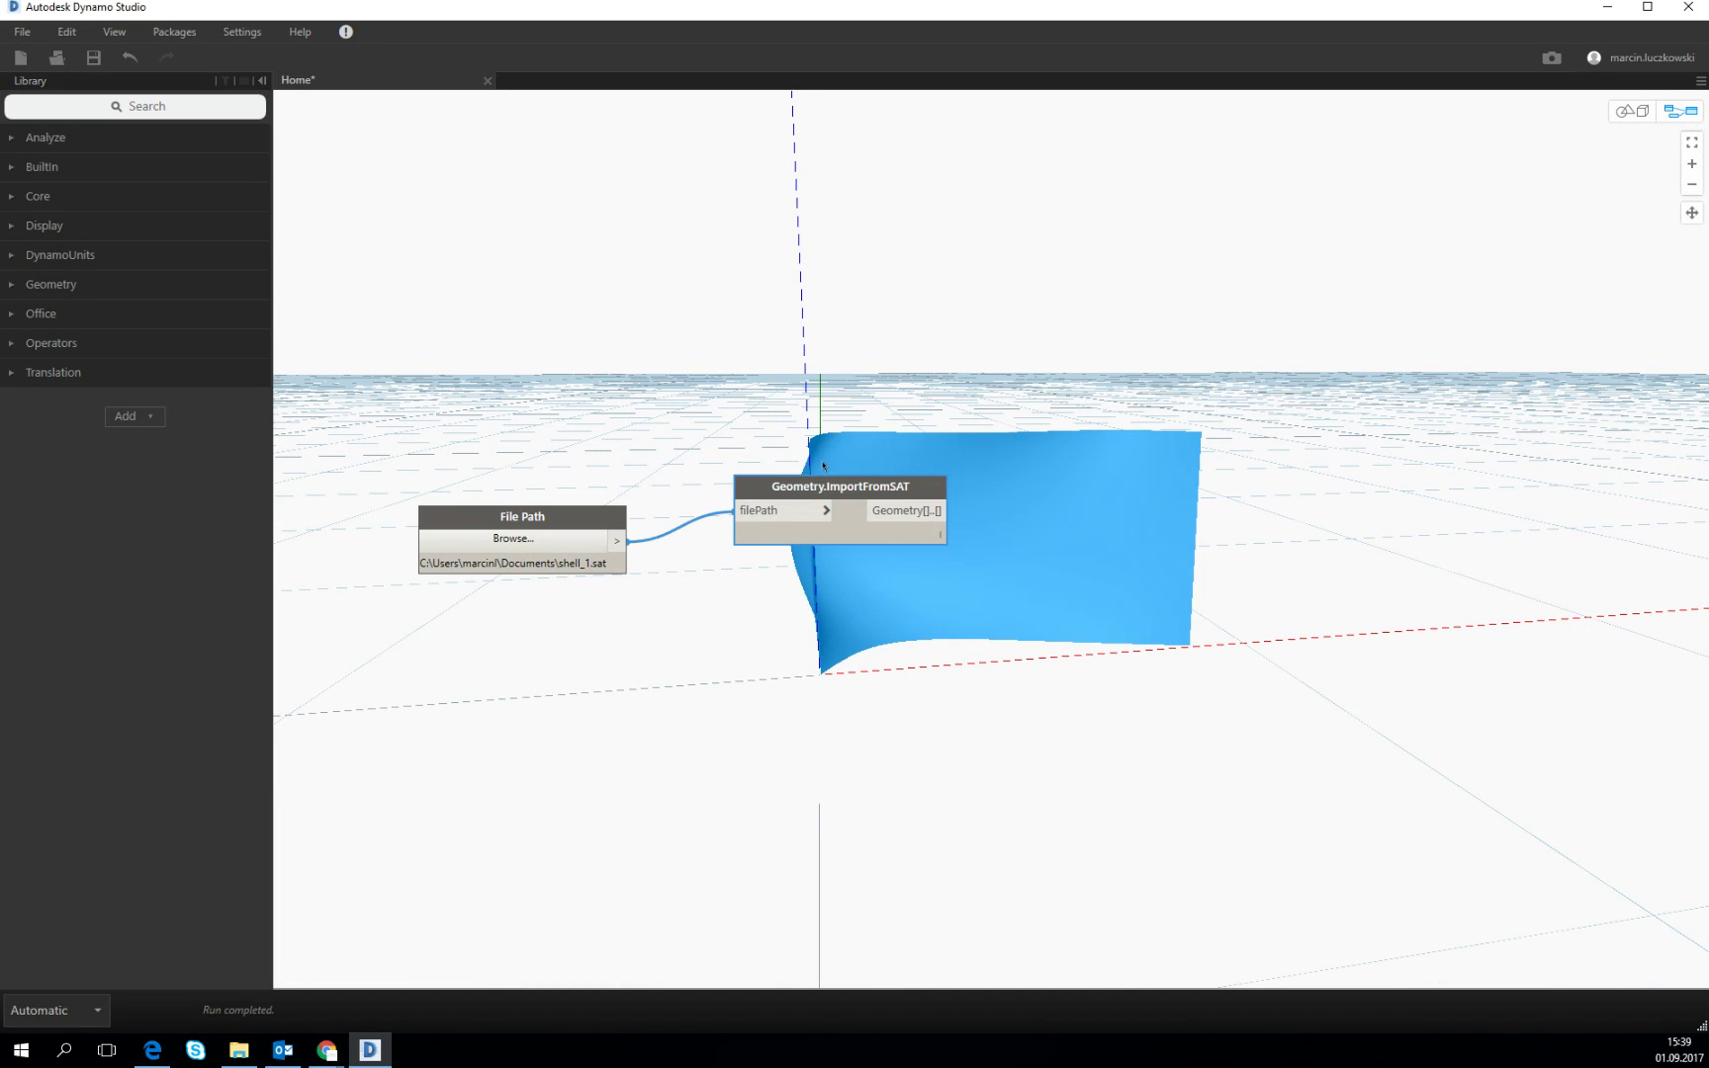
{"action": "left_click_drag", "start_coordinate": [816, 500], "coordinate": [847, 301]}
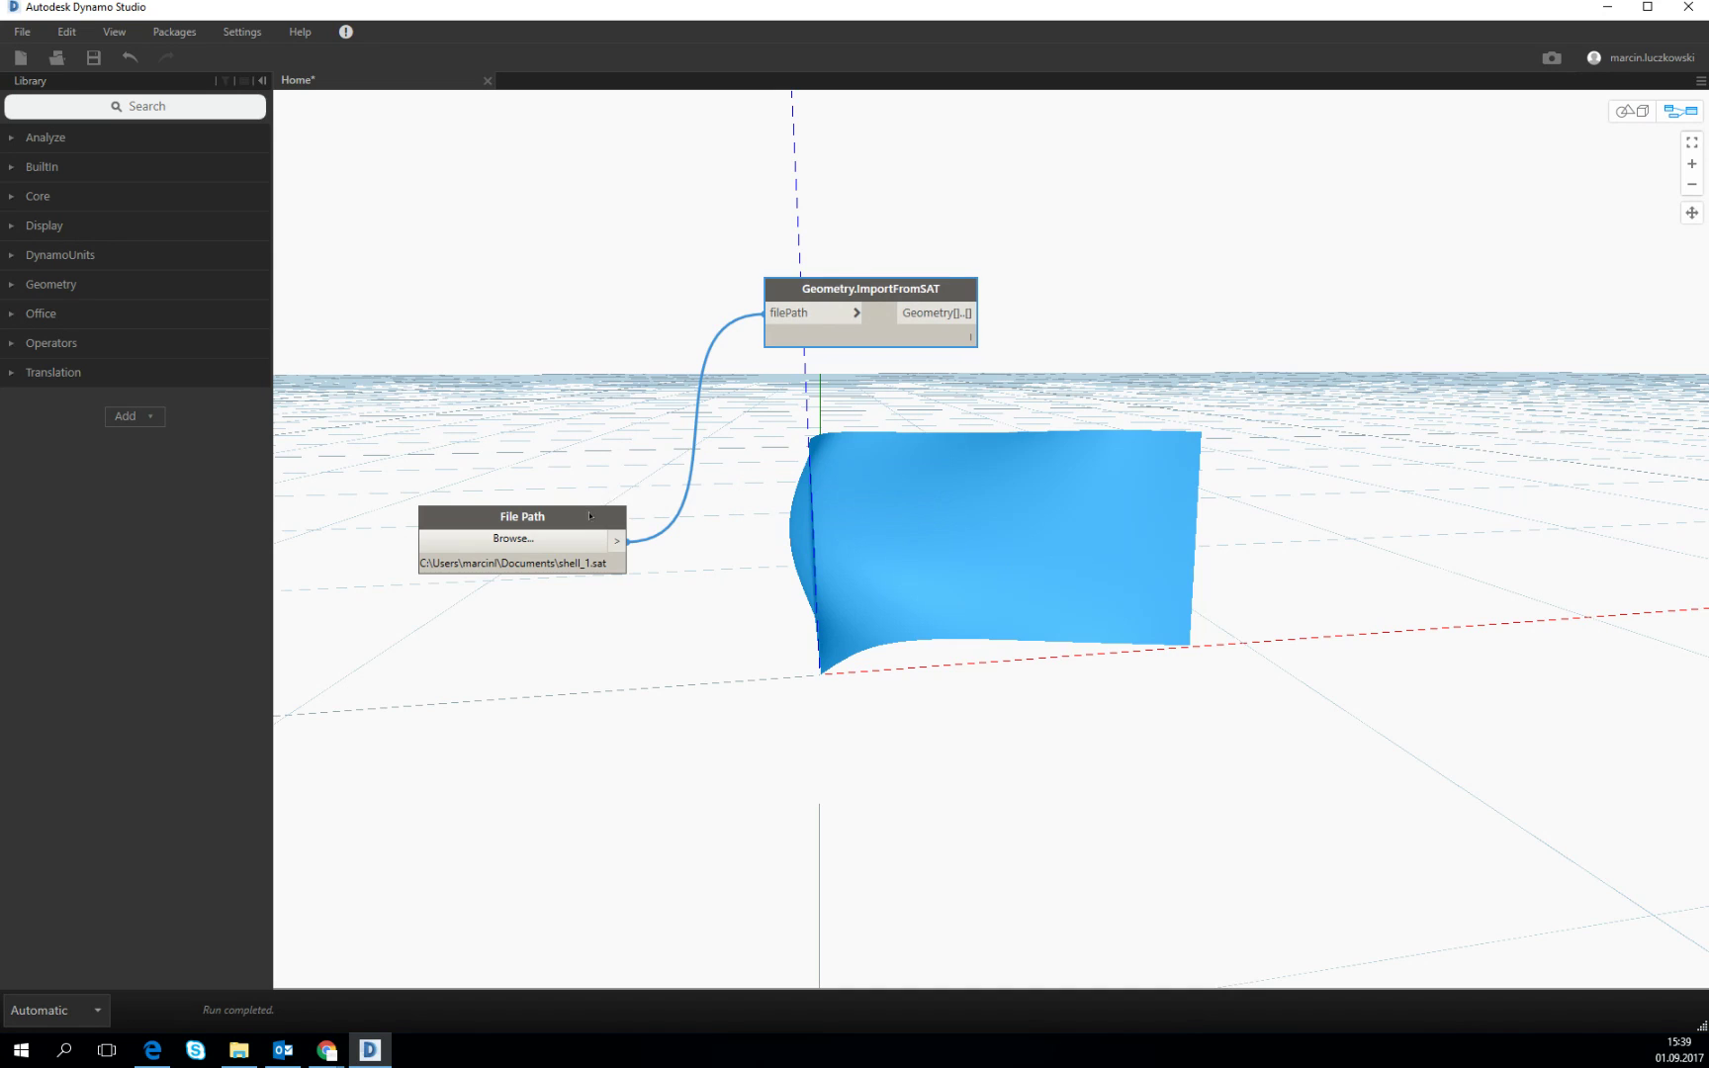
{"action": "left_click_drag", "start_coordinate": [590, 516], "coordinate": [561, 315]}
{"action": "left_click", "coordinate": [1231, 282]}
Step: Add a Geometry.Scale node with xamount, yamount and zamount inputs and feed the imported geometry into it
{"action": "right_click", "coordinate": [1172, 295]}
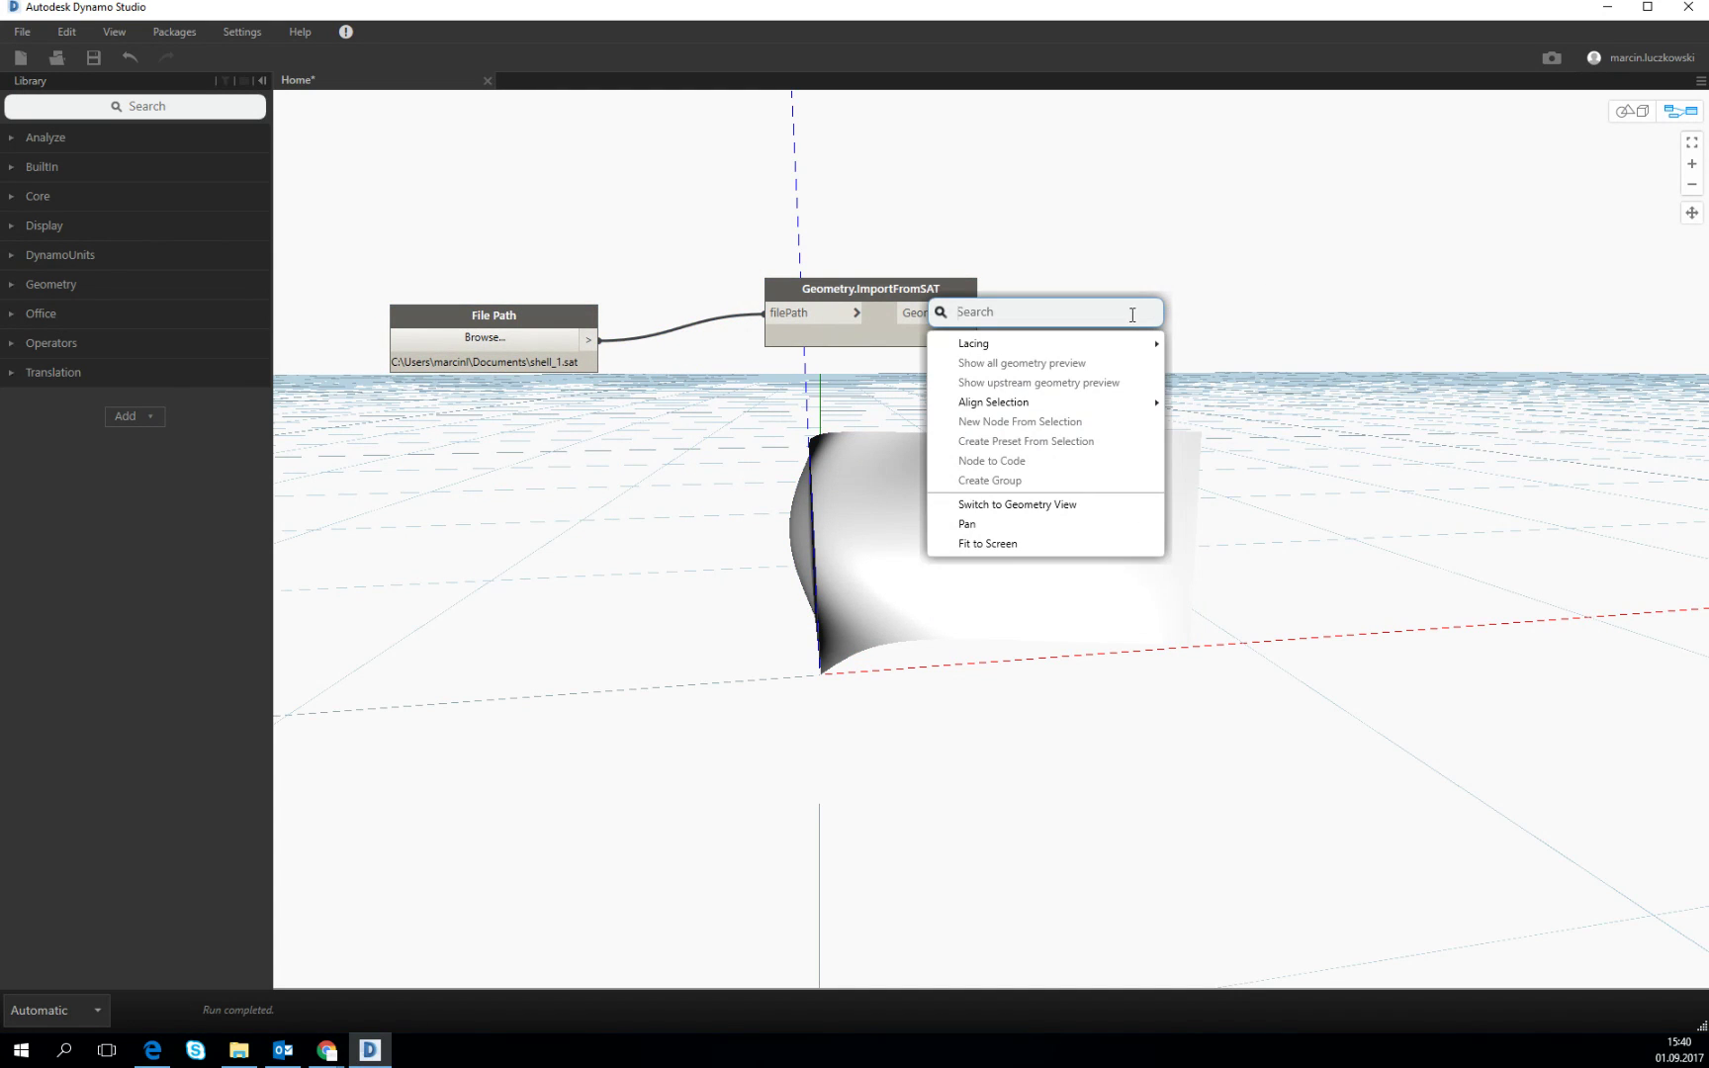
{"action": "type", "text": "scale"}
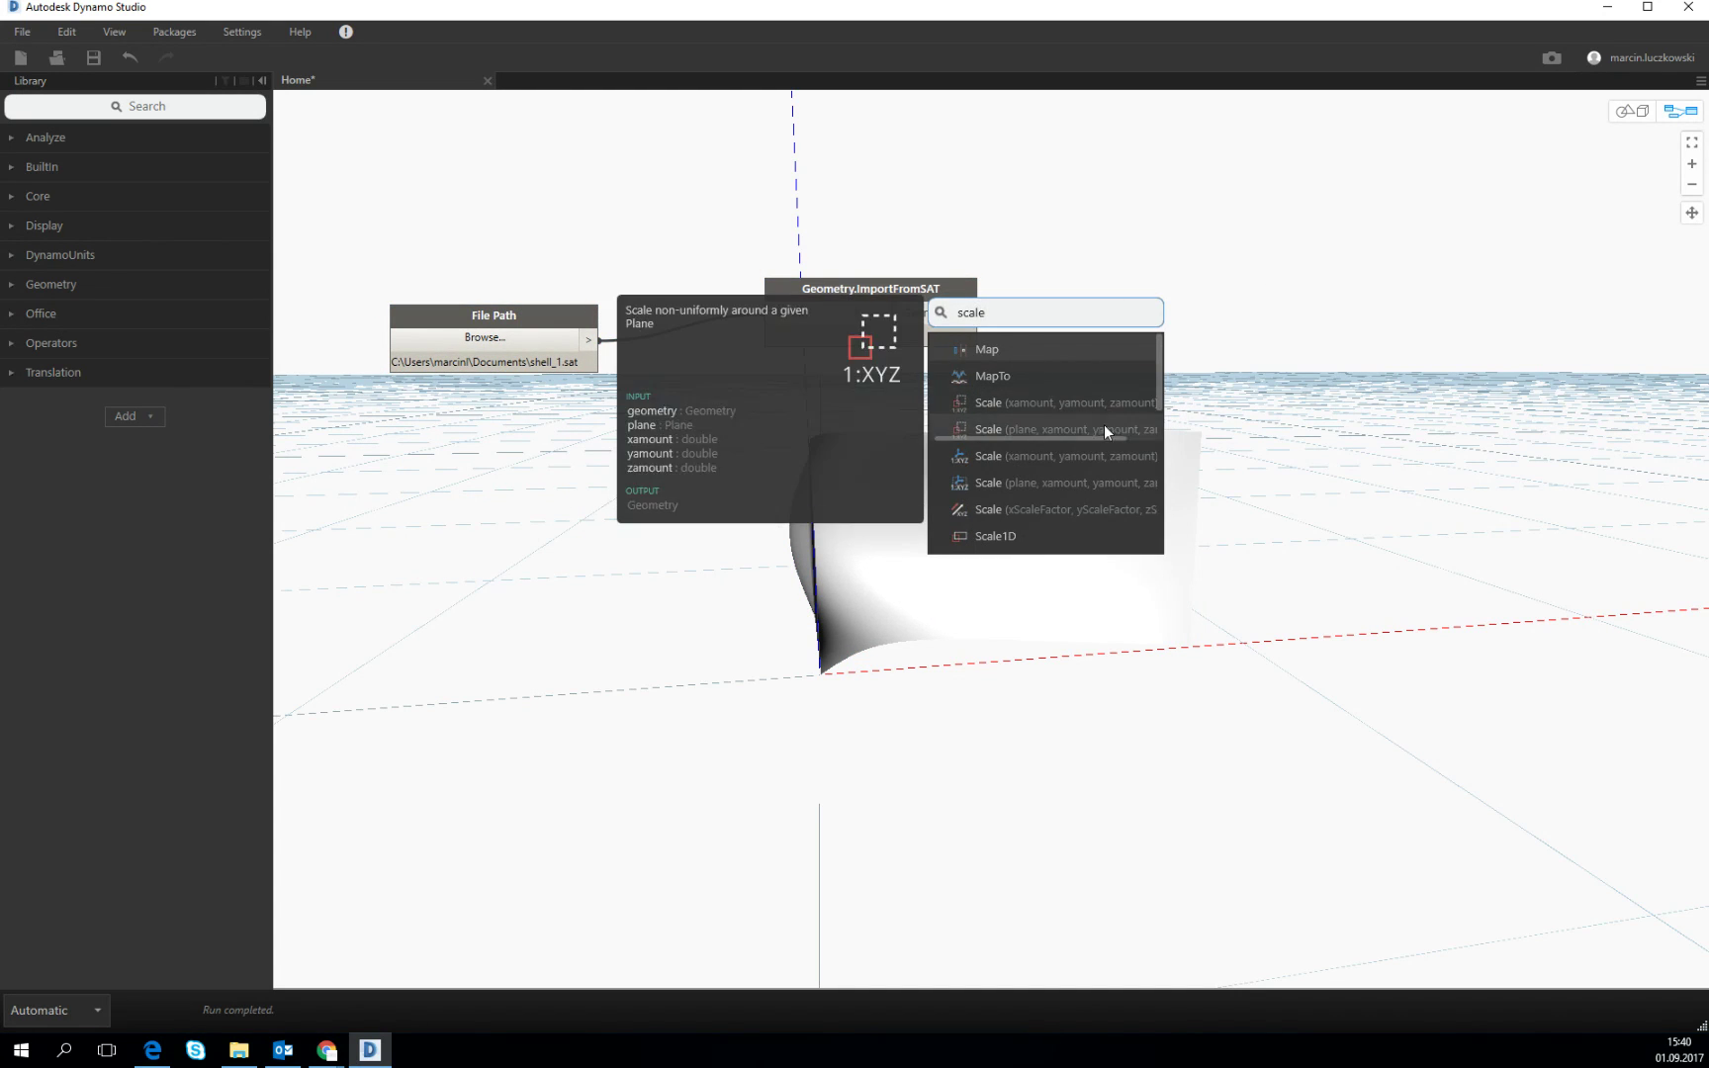
{"action": "left_click", "coordinate": [1047, 400]}
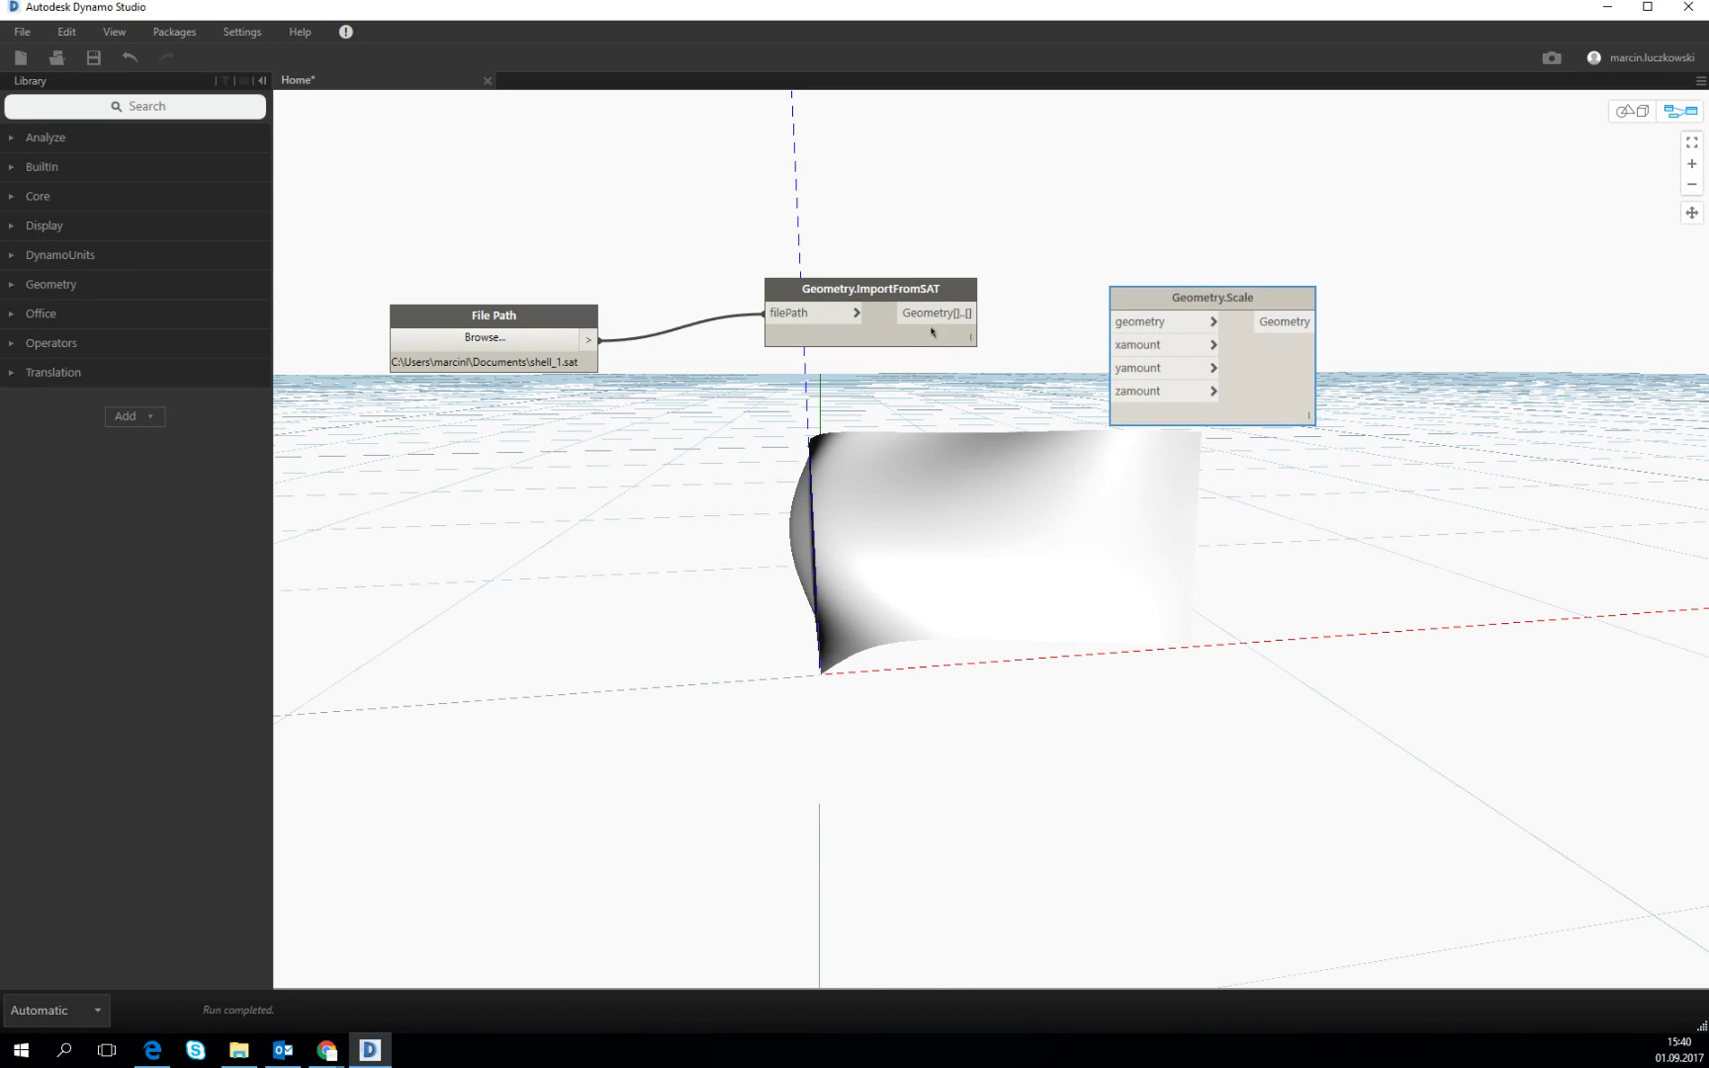
{"action": "left_click_drag", "start_coordinate": [981, 315], "coordinate": [1157, 324]}
{"action": "left_click_drag", "start_coordinate": [1260, 294], "coordinate": [1365, 247]}
Step: Create a Code Block with the value 10 and connect it to the xamount, yamount and zamount inputs of Geometry.Scale
{"action": "double_click", "coordinate": [1094, 368]}
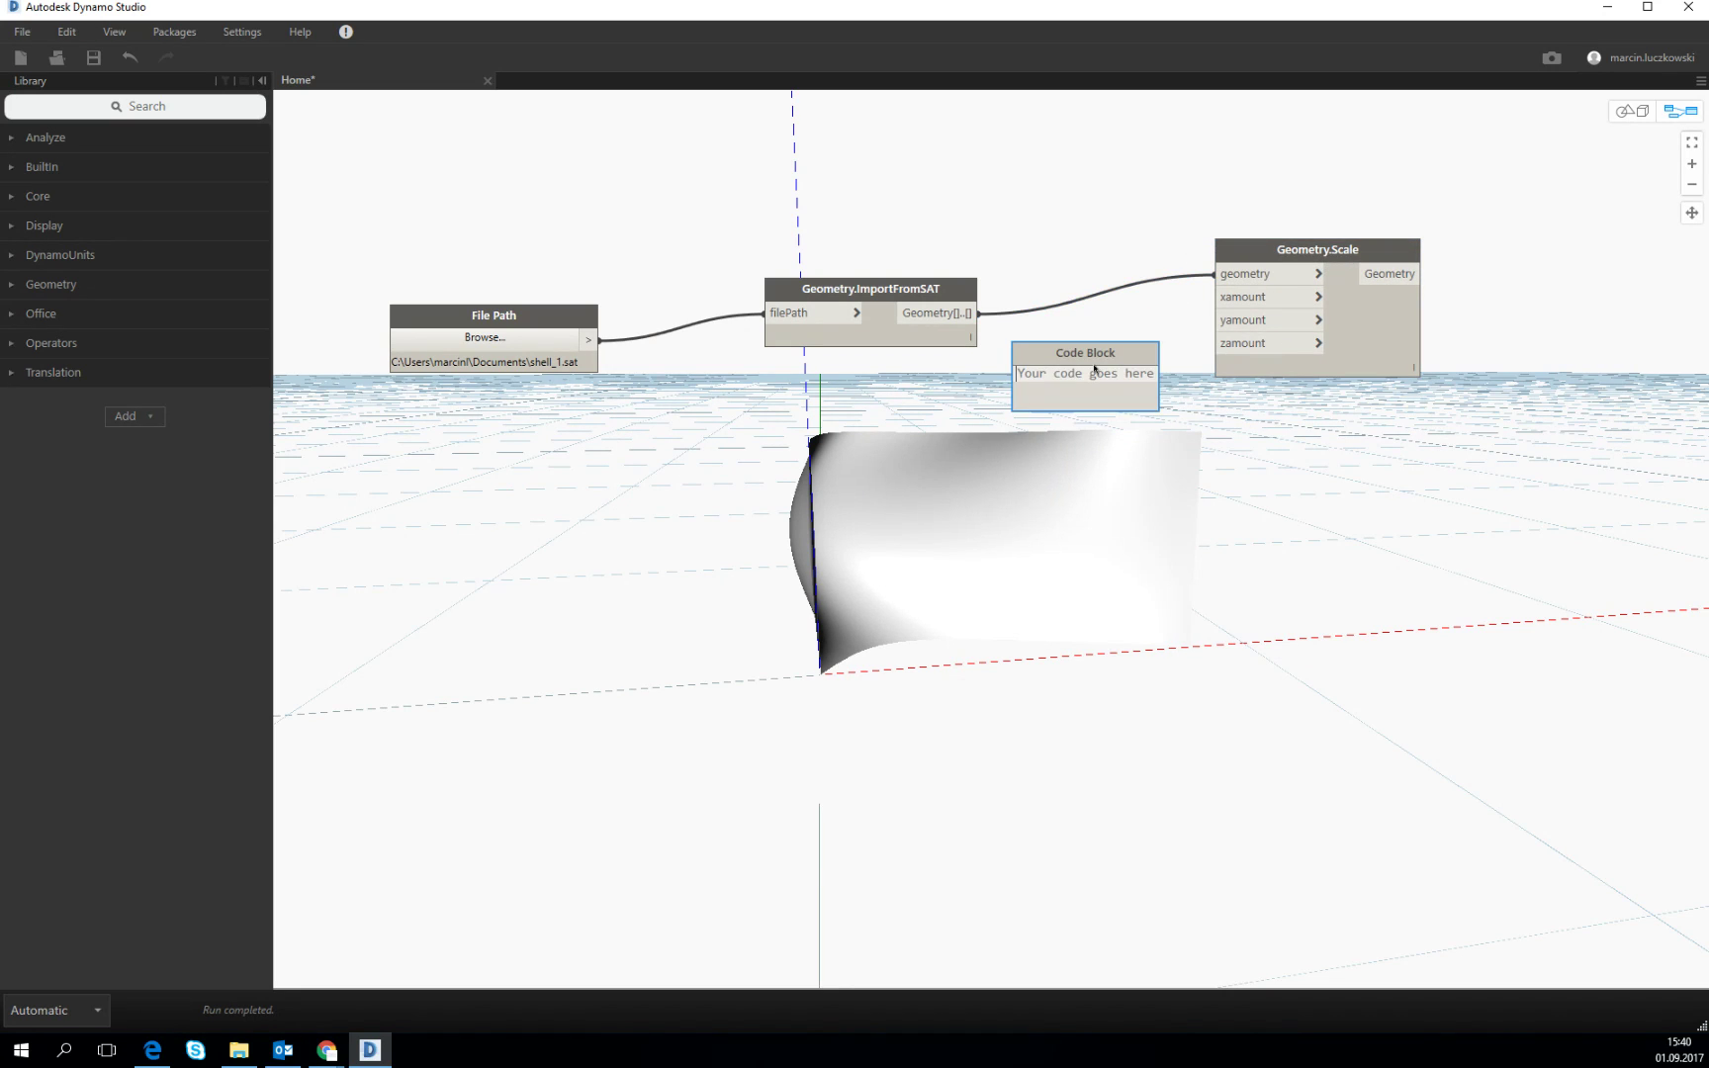
{"action": "type", "text": "100"}
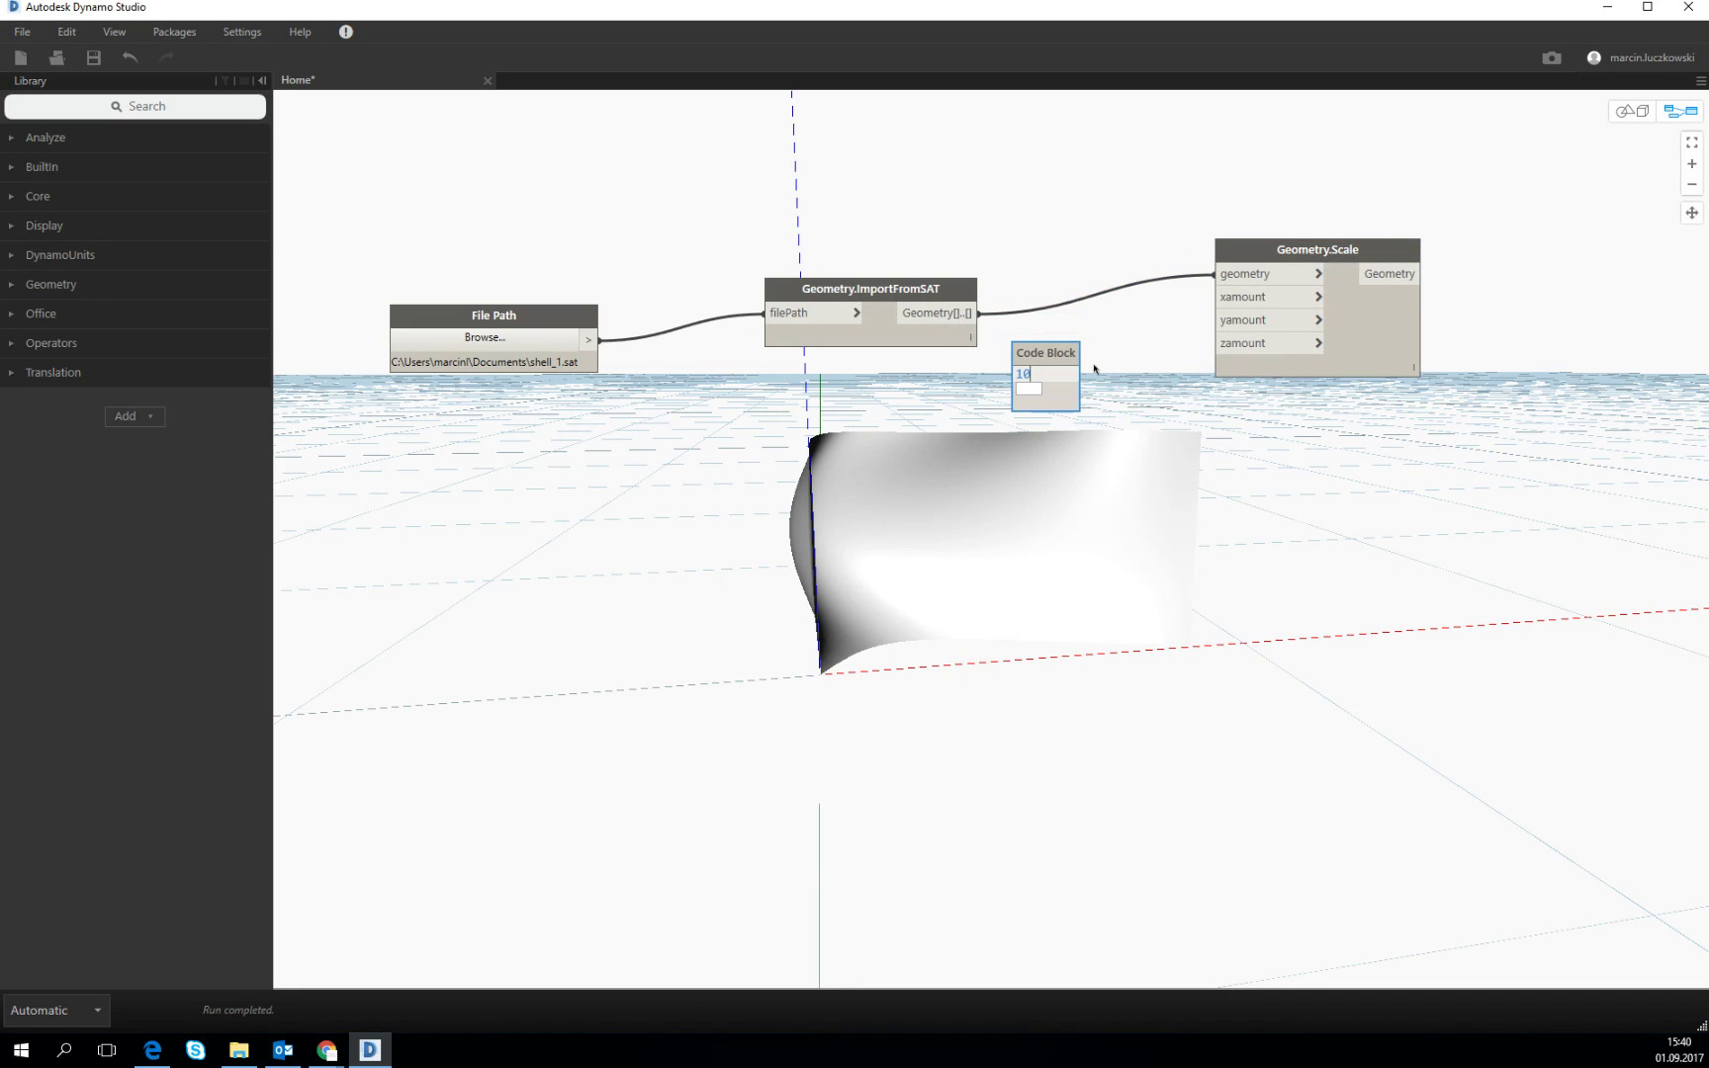
{"action": "left_click", "coordinate": [1094, 369]}
{"action": "mouse_move", "coordinate": [1070, 374]}
{"action": "left_mouse_down"}
{"action": "mouse_move", "coordinate": [1143, 359]}
{"action": "mouse_move", "coordinate": [1217, 297]}
{"action": "mouse_move", "coordinate": [1080, 374]}
{"action": "left_mouse_up"}
{"action": "left_click_drag", "start_coordinate": [1216, 344], "coordinate": [1080, 374]}
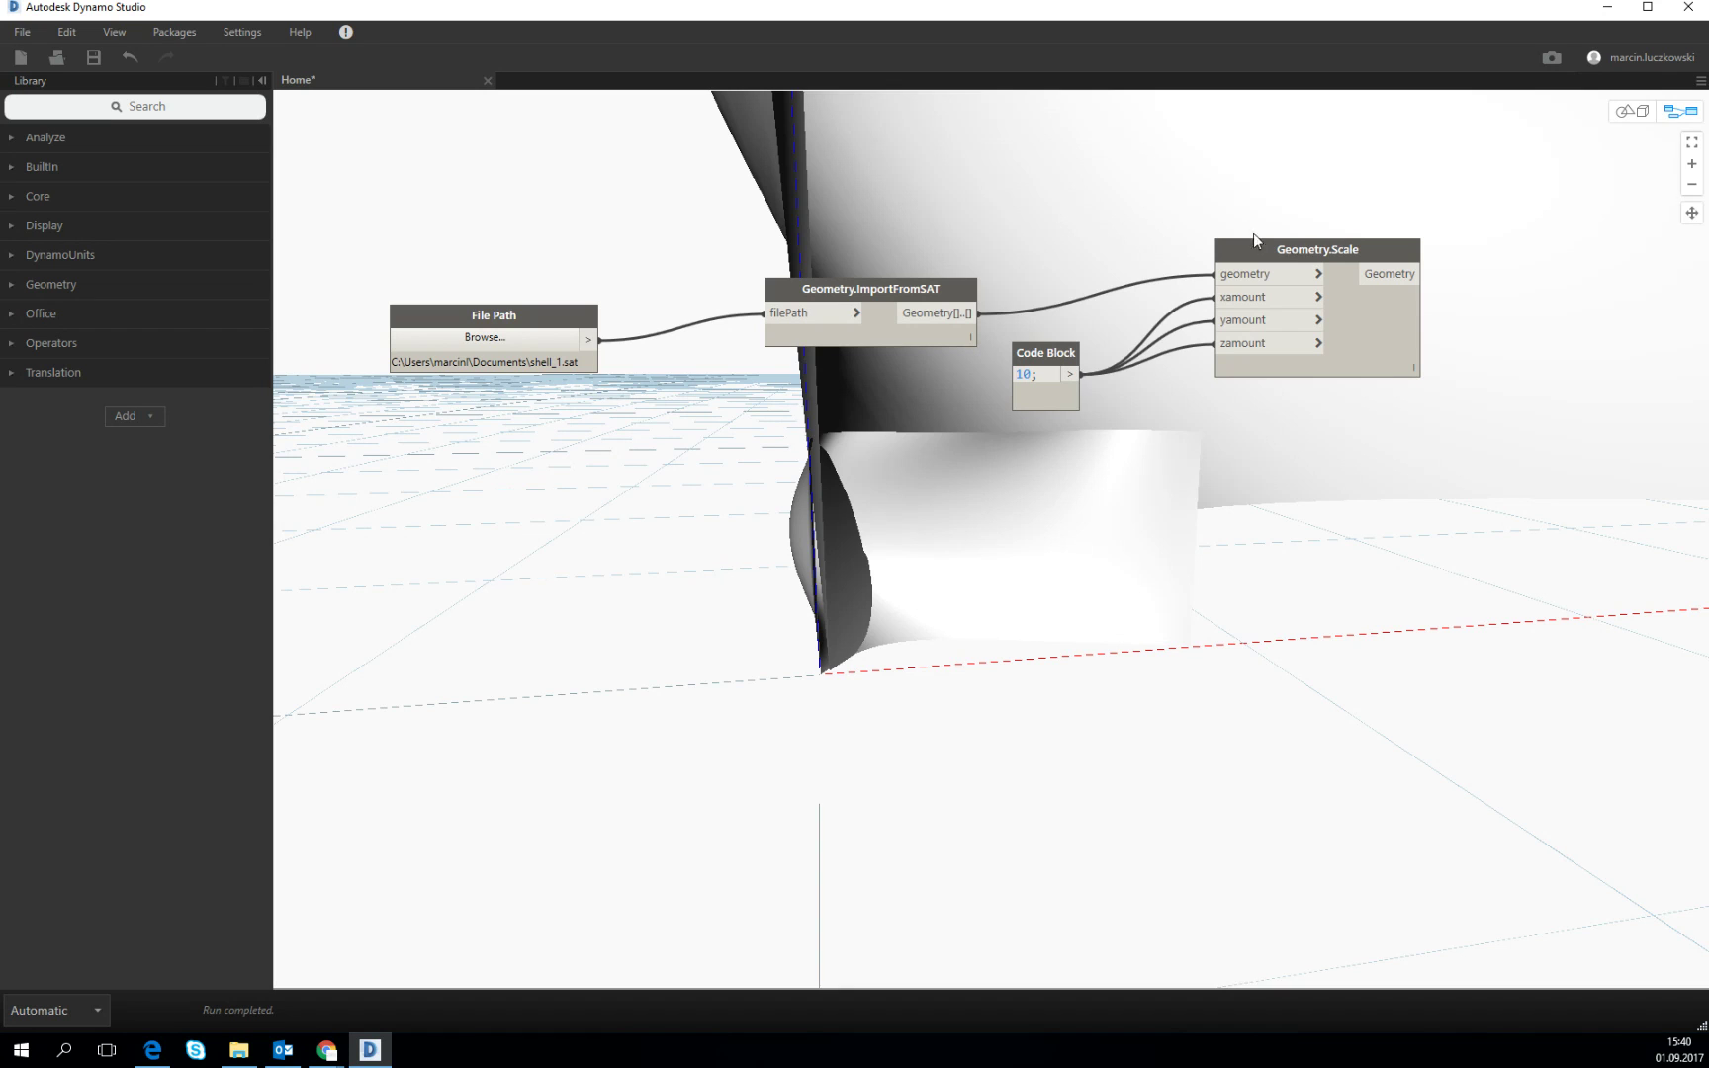
Step: Hide the upstream geometry preview of the File Path and Geometry.ImportFromSAT nodes
{"action": "left_click_drag", "start_coordinate": [1254, 245], "coordinate": [1260, 245]}
{"action": "left_click_drag", "start_coordinate": [379, 217], "coordinate": [1038, 476]}
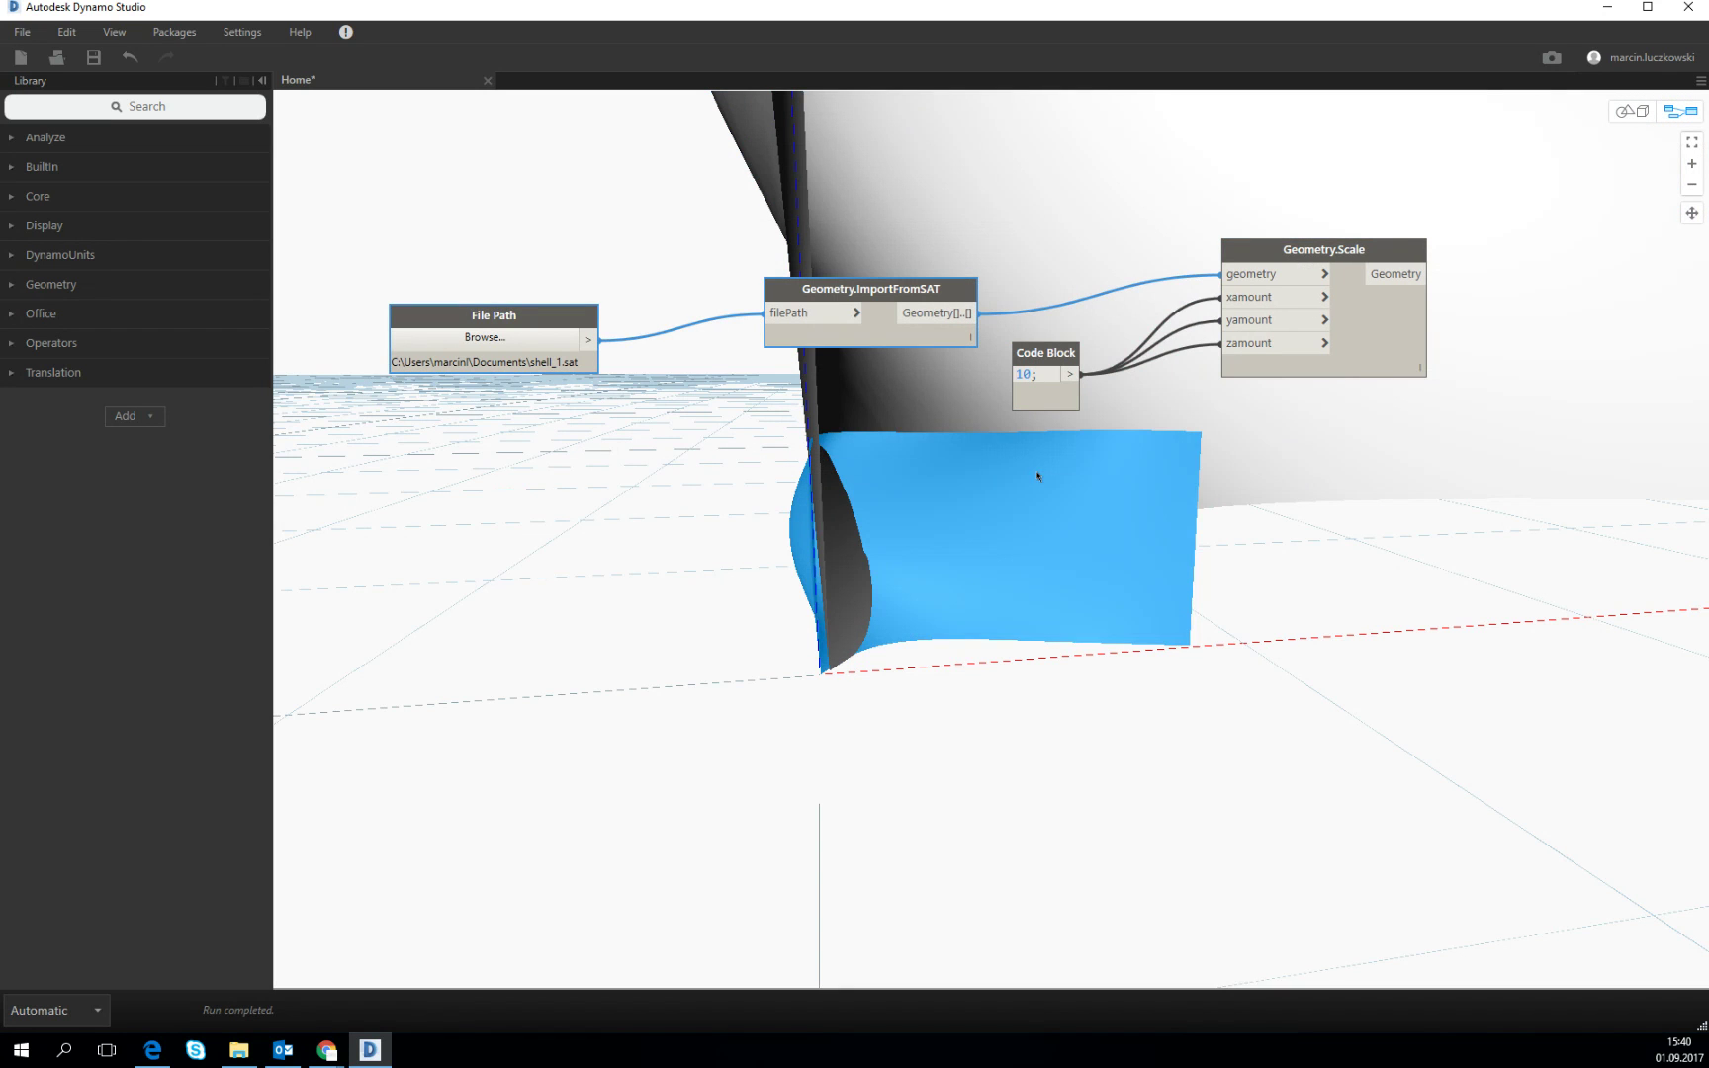
{"action": "right_click", "coordinate": [668, 264]}
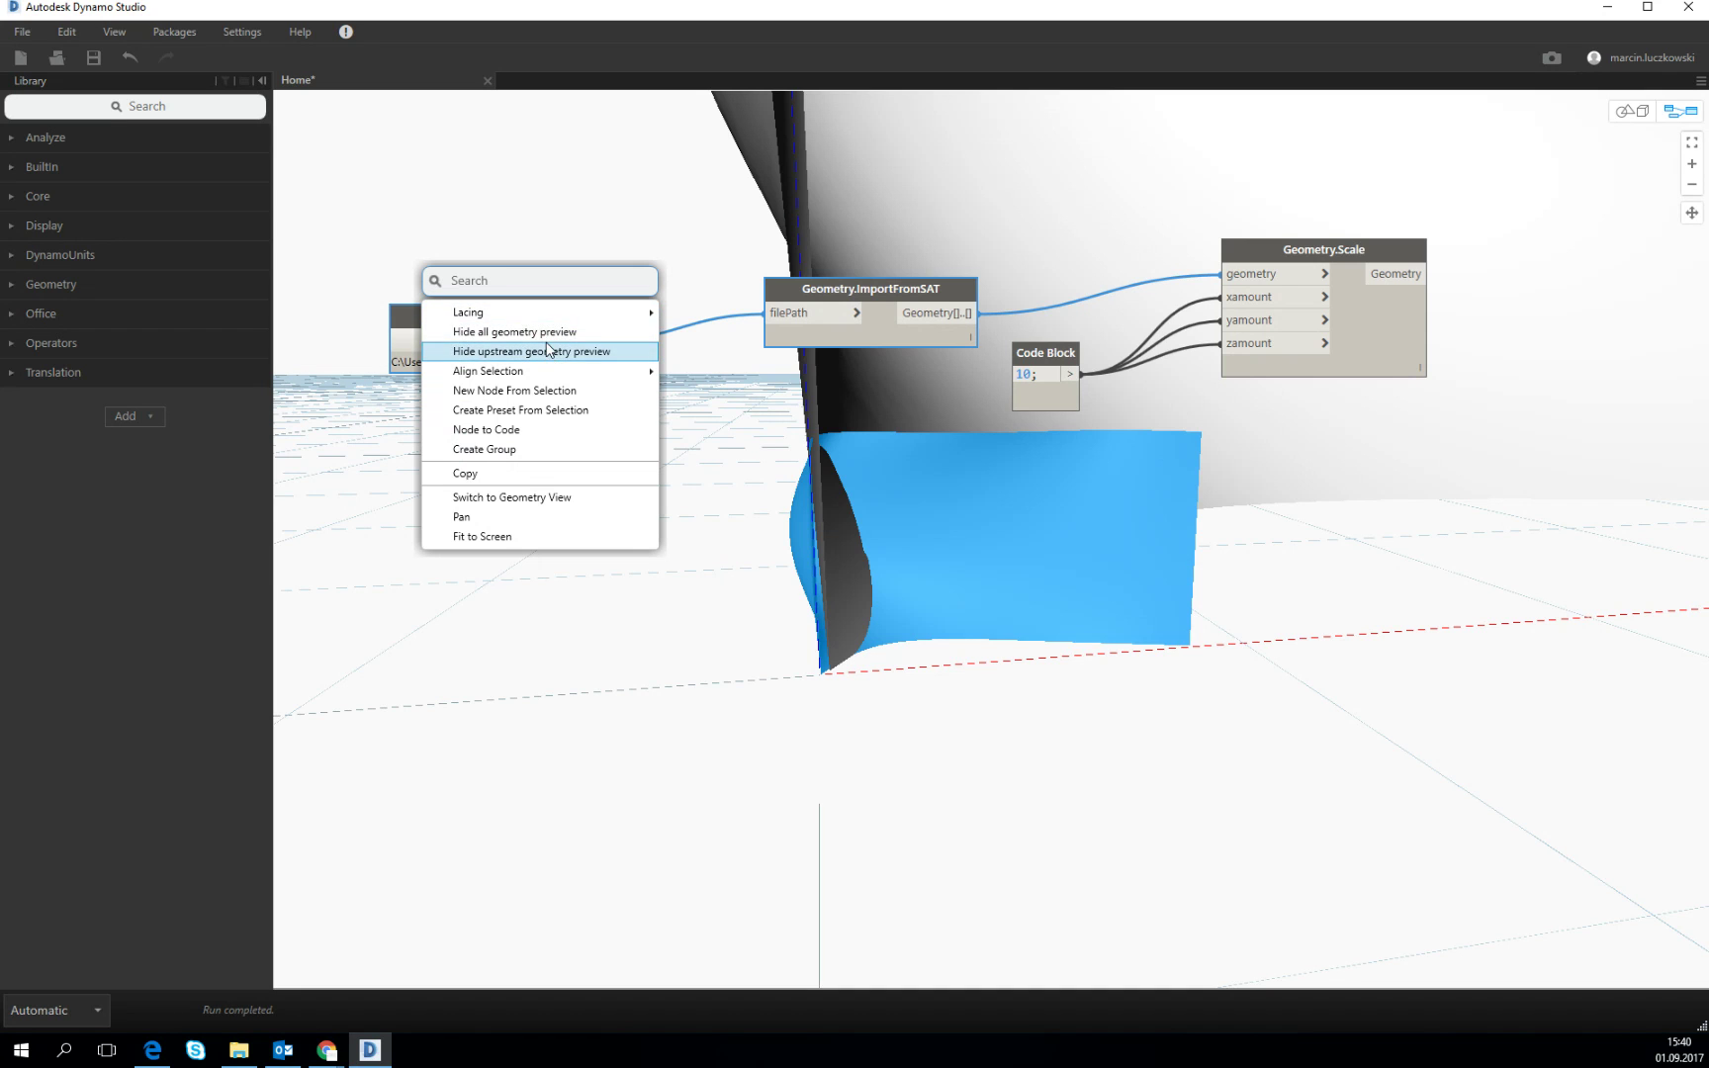
{"action": "left_click", "coordinate": [549, 351]}
{"action": "scroll", "coordinate": [1110, 450], "scroll_direction": "down", "scroll_amount": 5}
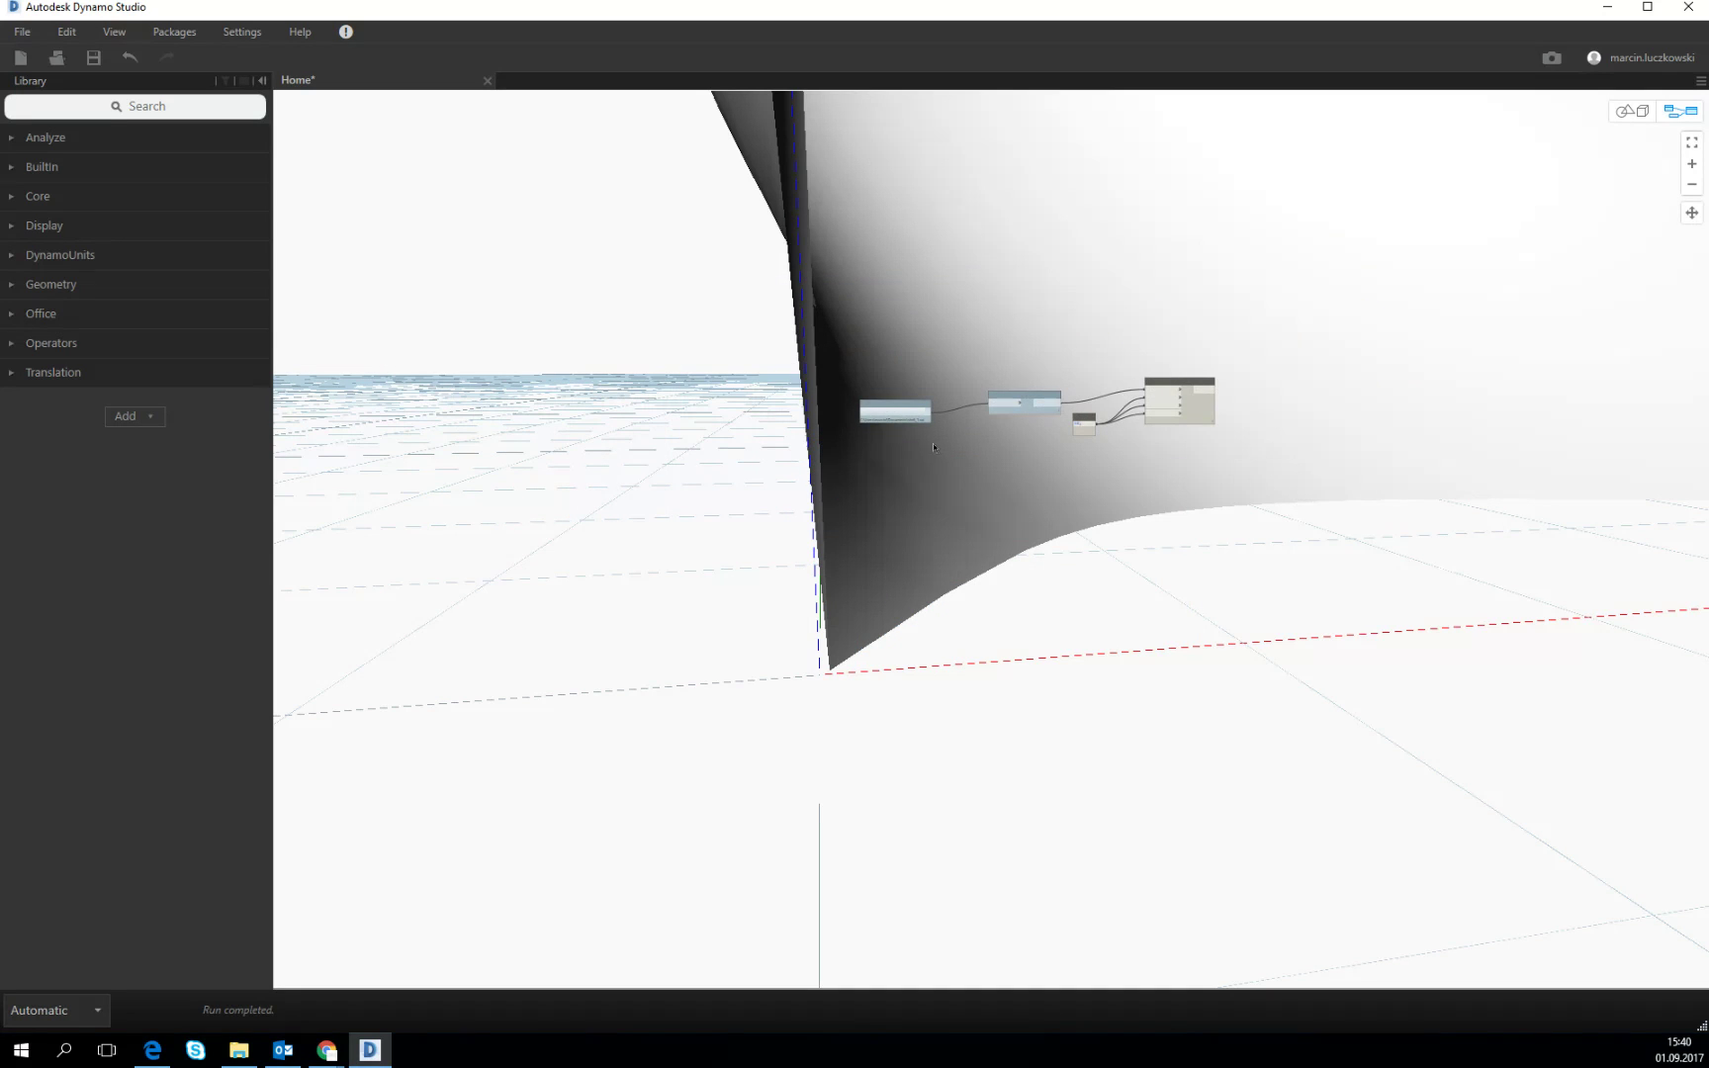
{"action": "scroll", "coordinate": [1293, 480], "scroll_direction": "up", "scroll_amount": 8}
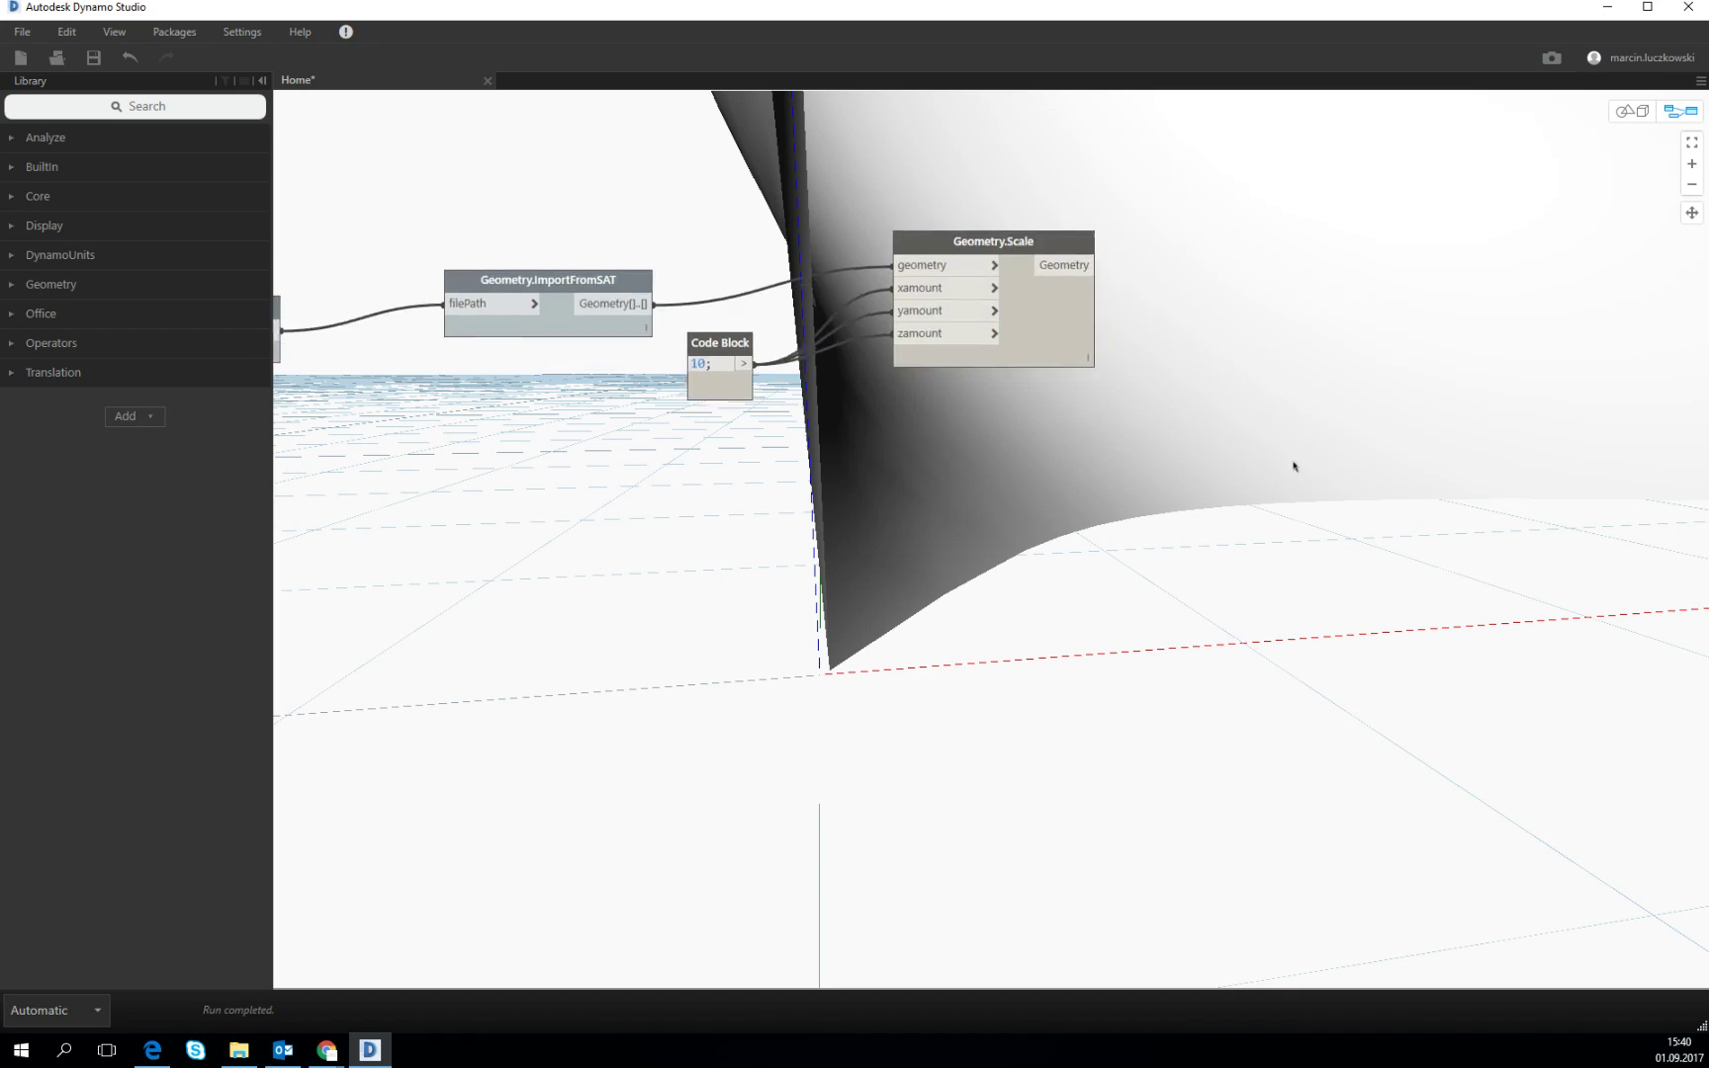
Step: Reframe the 3D background preview so the whole scaled surface is in view behind the graph
{"action": "left_click", "coordinate": [1632, 111]}
{"action": "scroll", "coordinate": [1492, 332], "scroll_direction": "down", "scroll_amount": 8}
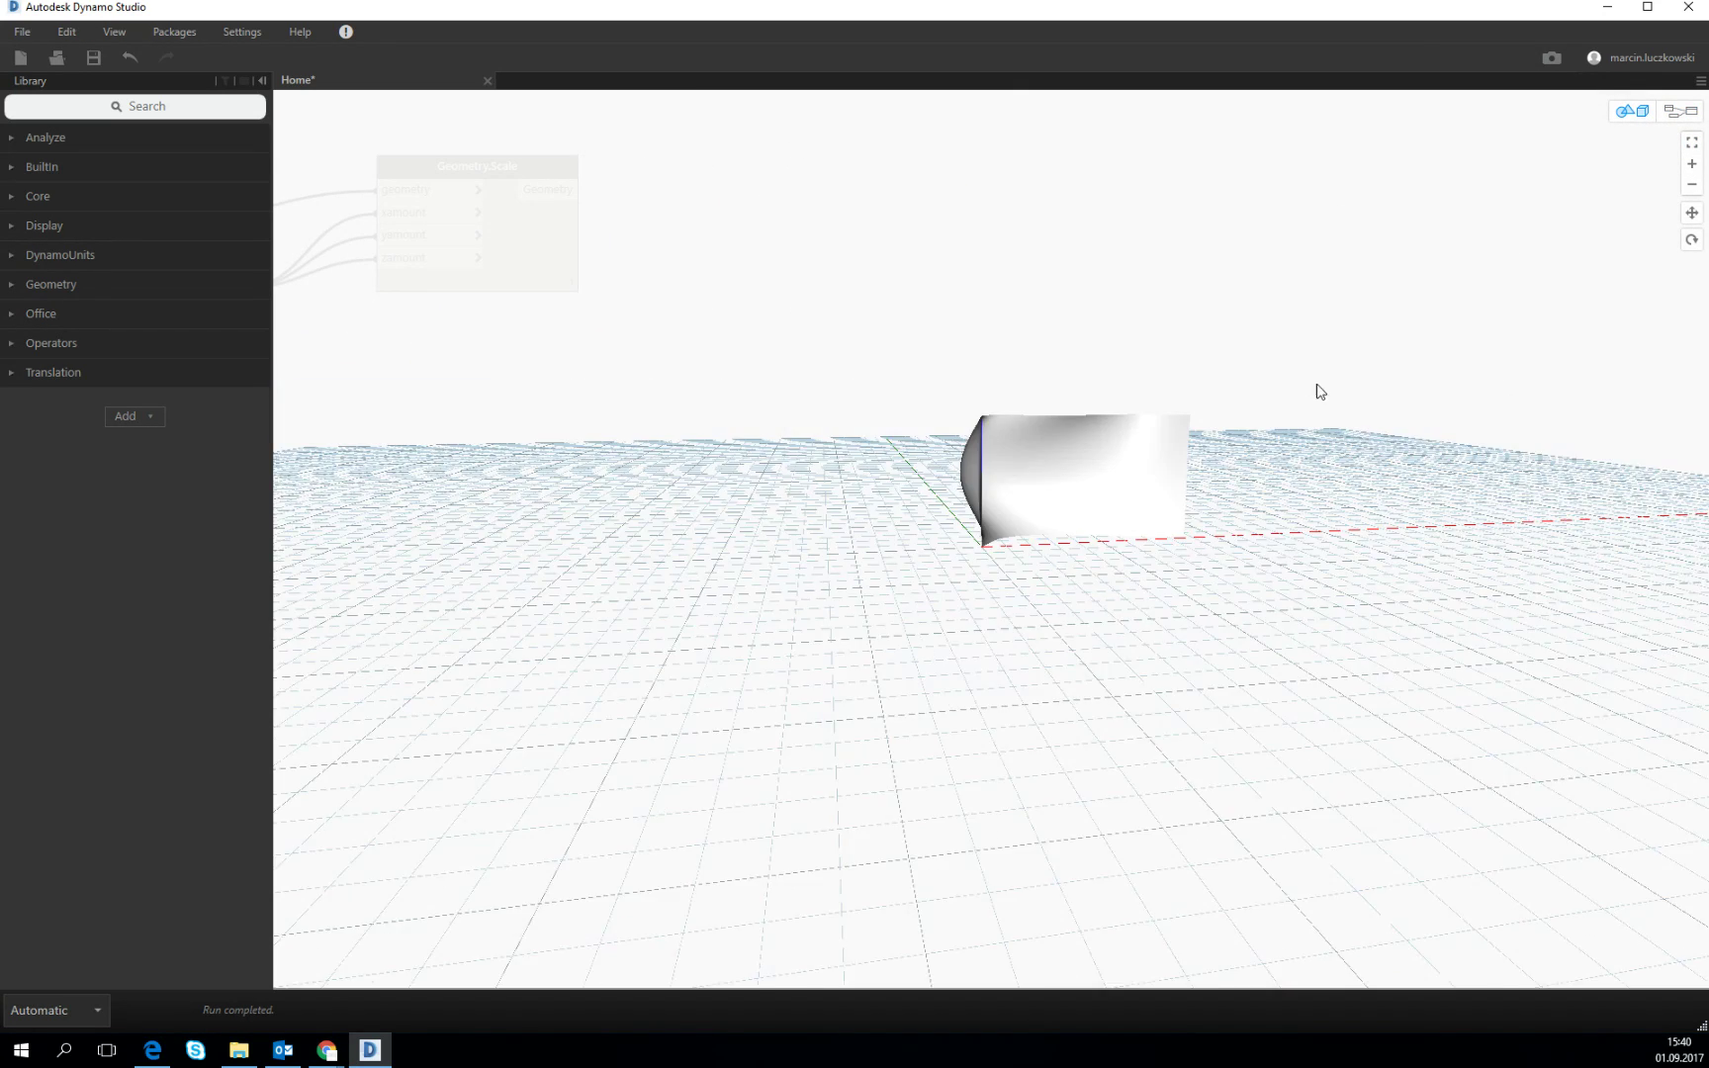
{"action": "middle_click_drag", "start_coordinate": [1319, 389], "coordinate": [1029, 496]}
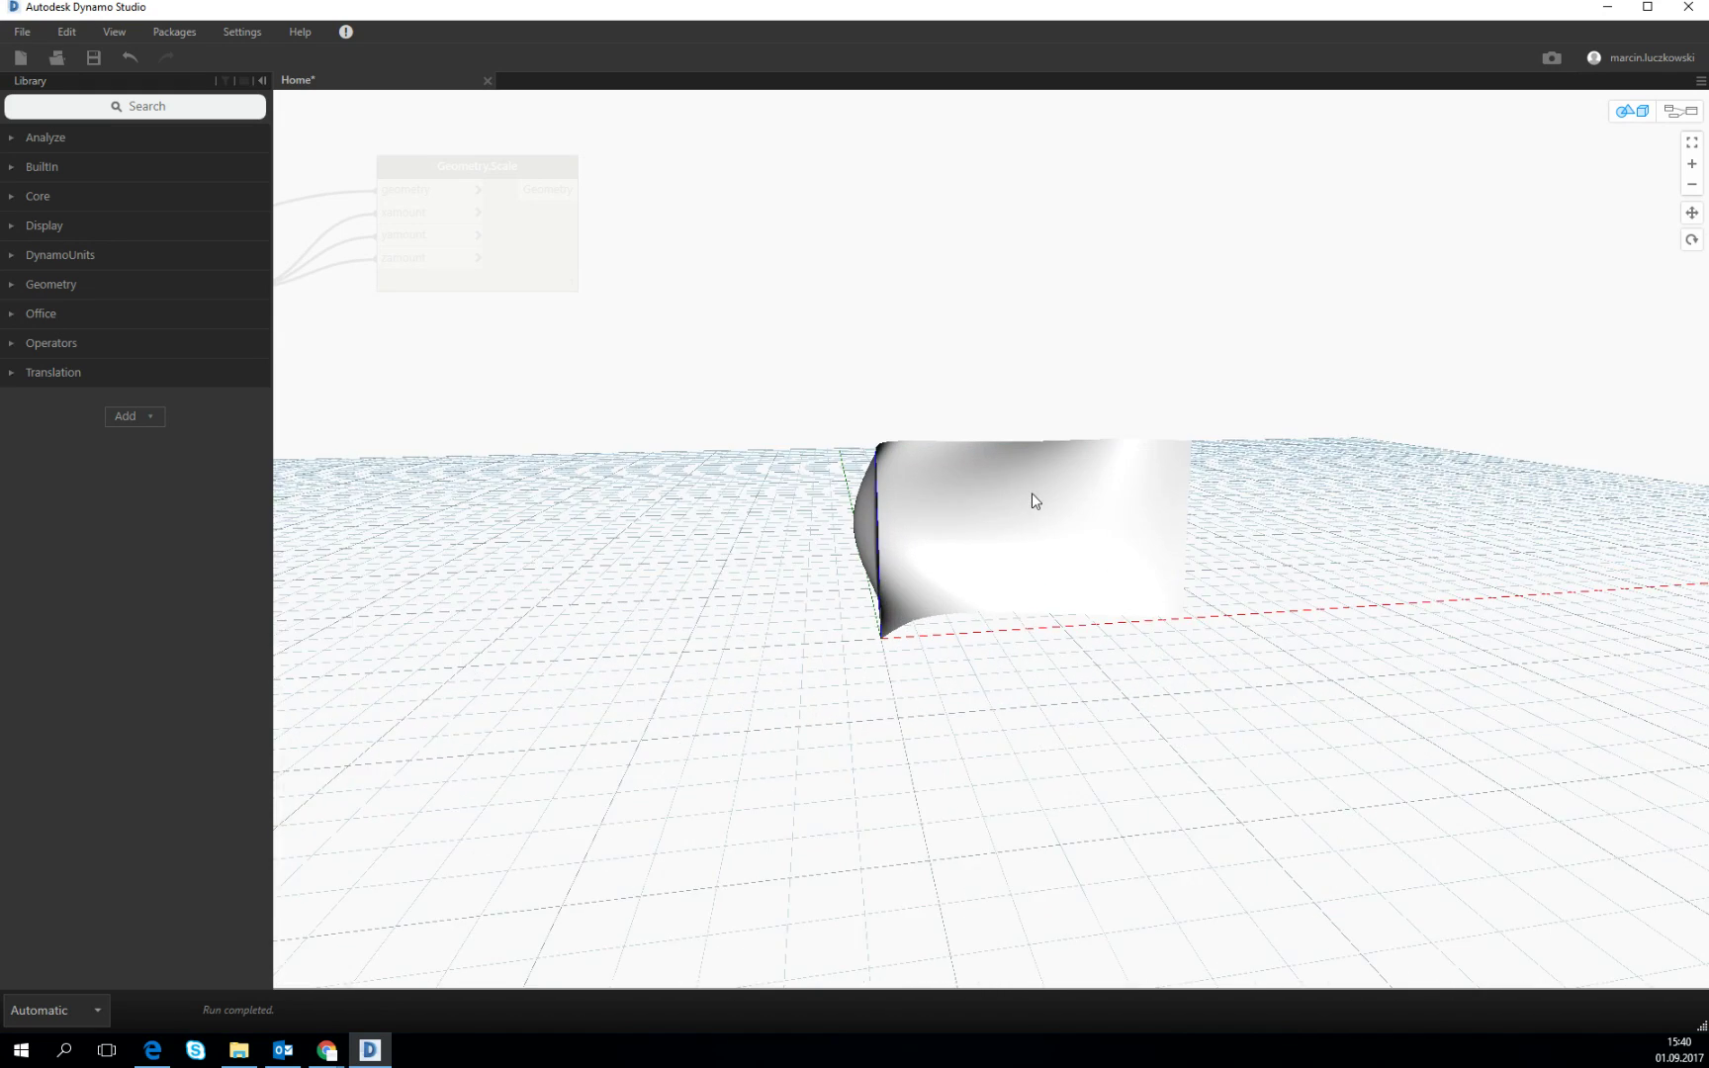
{"action": "scroll", "coordinate": [1030, 495], "scroll_direction": "up", "scroll_amount": 3}
{"action": "left_click", "coordinate": [1680, 110]}
{"action": "middle_click_drag", "start_coordinate": [789, 406], "coordinate": [1042, 407]}
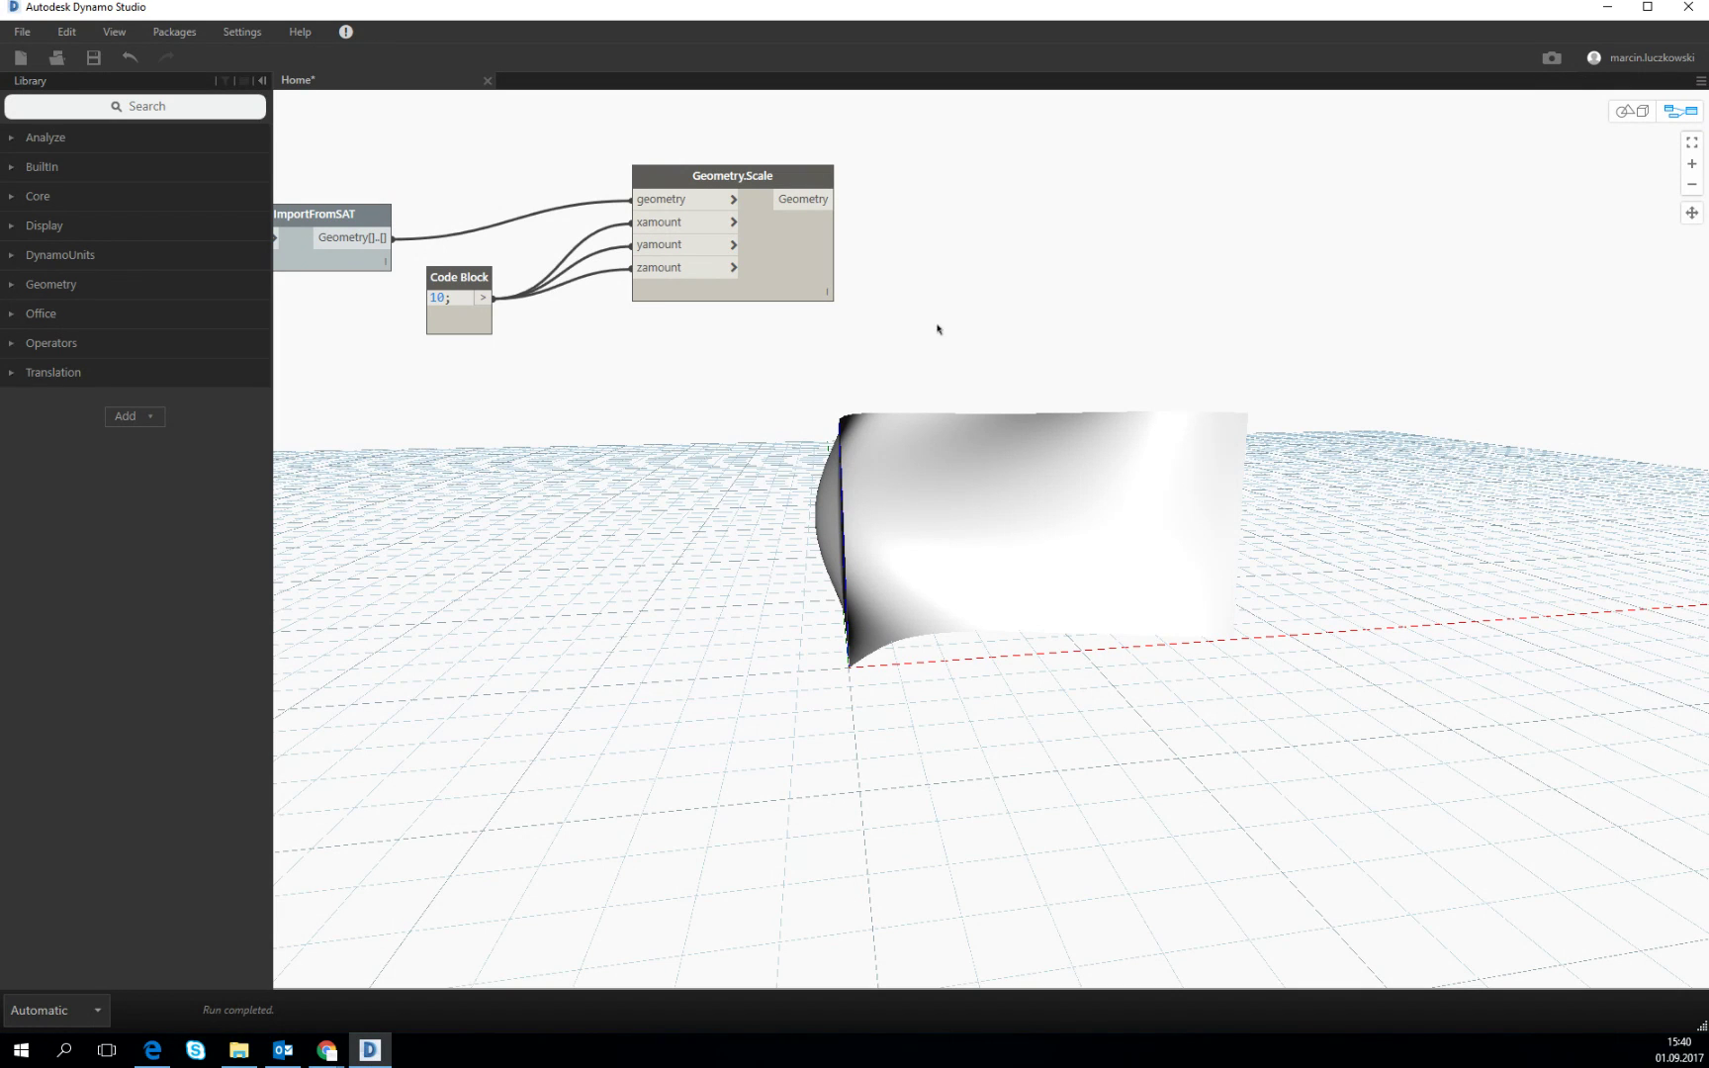
Step: Add a Geometry.Rotate node (origin, axis, degrees) beside Geometry.Scale and feed the scaled geometry into it
{"action": "middle_click_drag", "start_coordinate": [938, 329], "coordinate": [957, 315]}
{"action": "right_click", "coordinate": [1035, 234]}
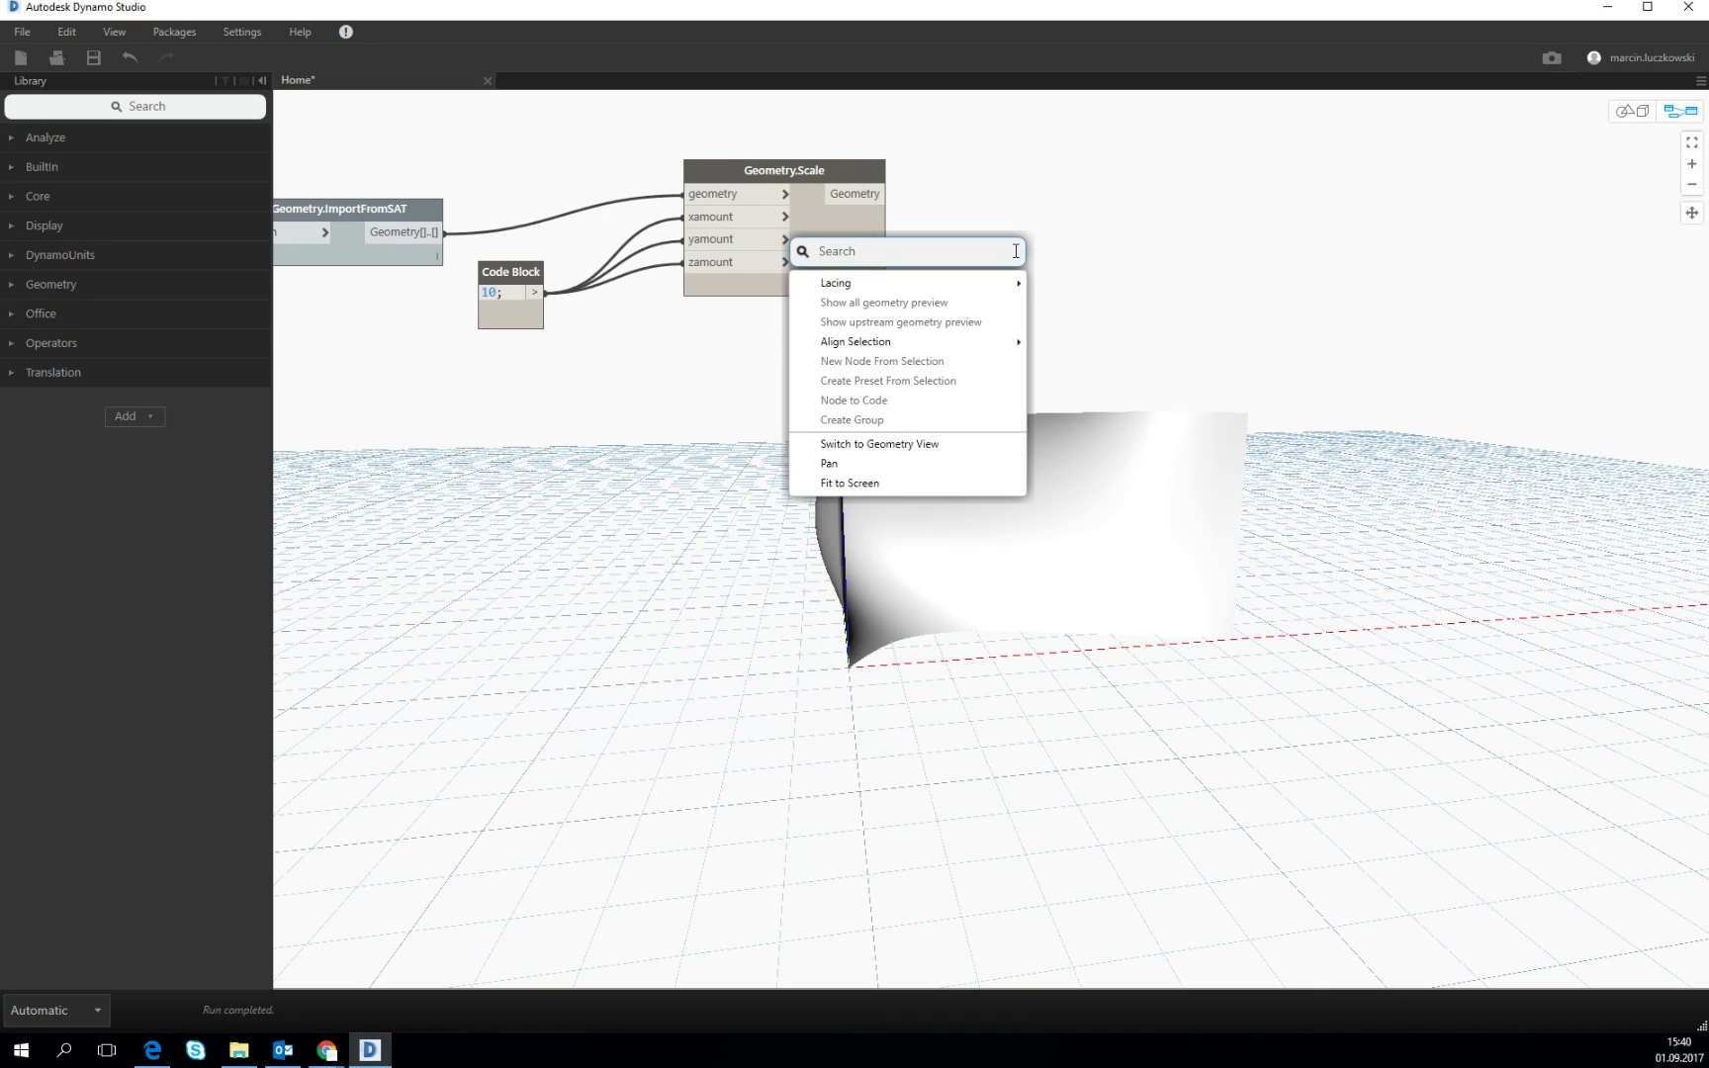
{"action": "type", "text": "rotate"}
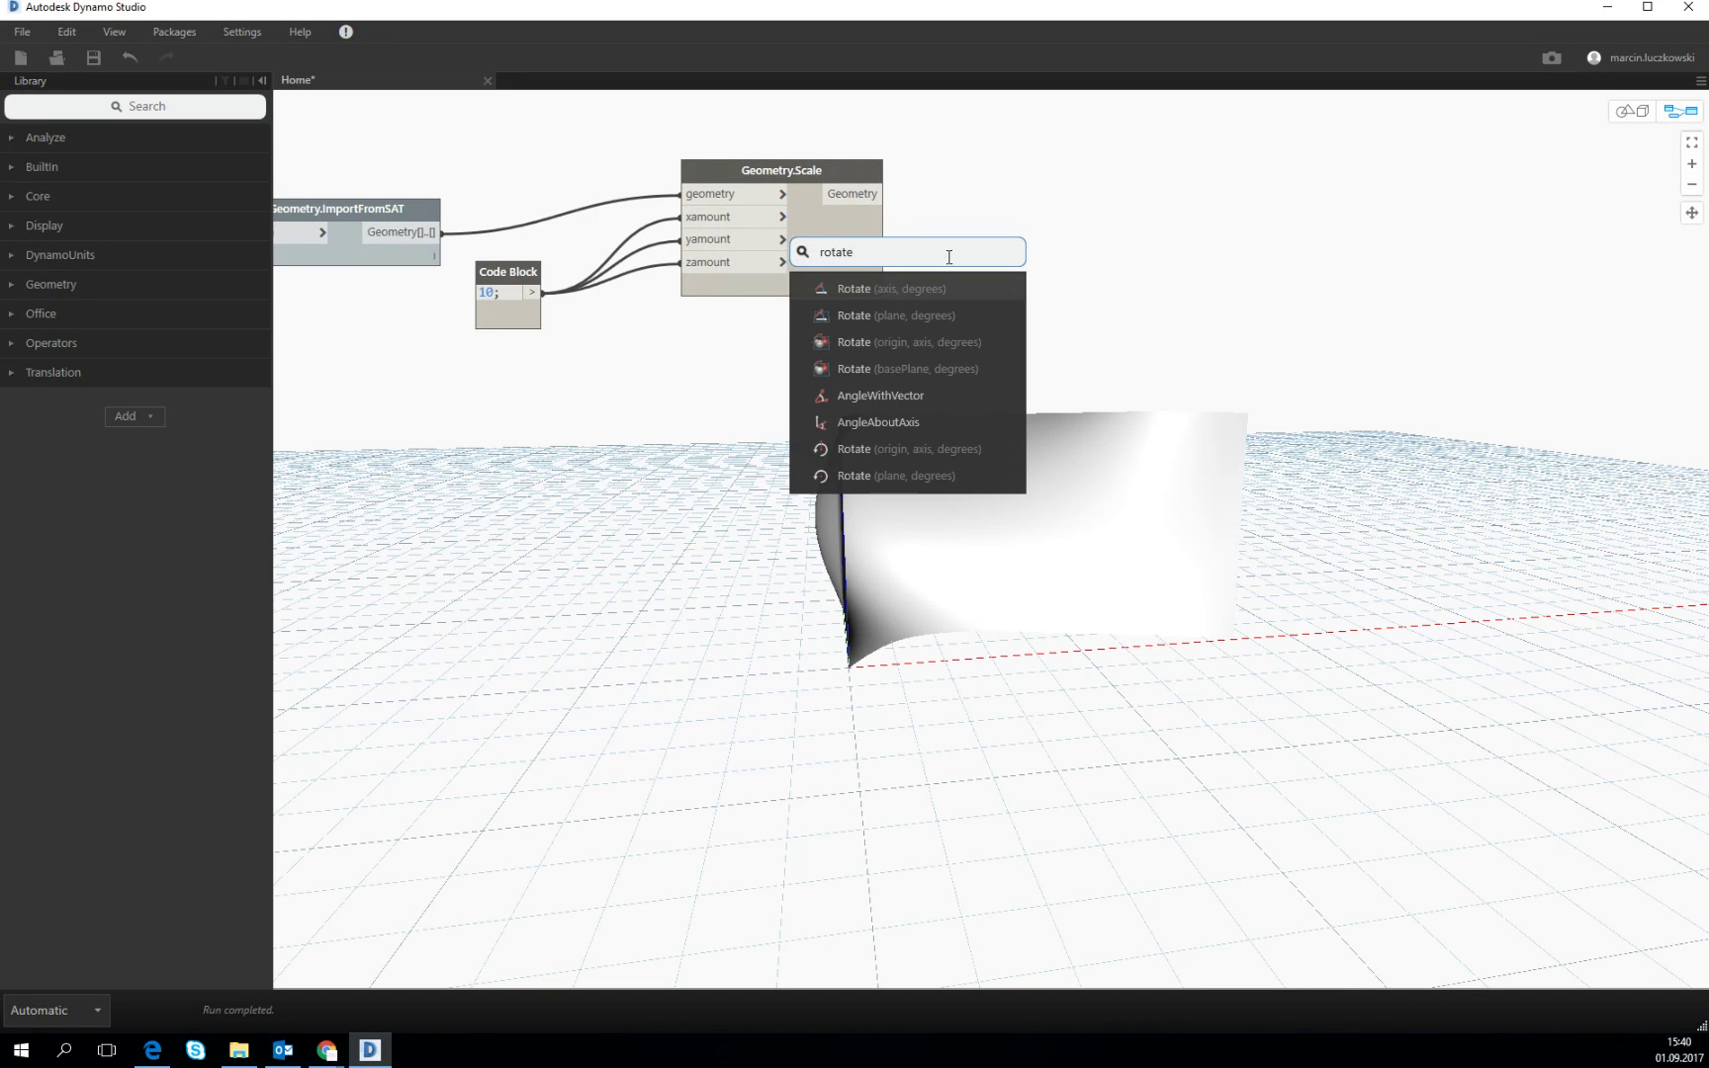
{"action": "mouse_move", "coordinate": [885, 297]}
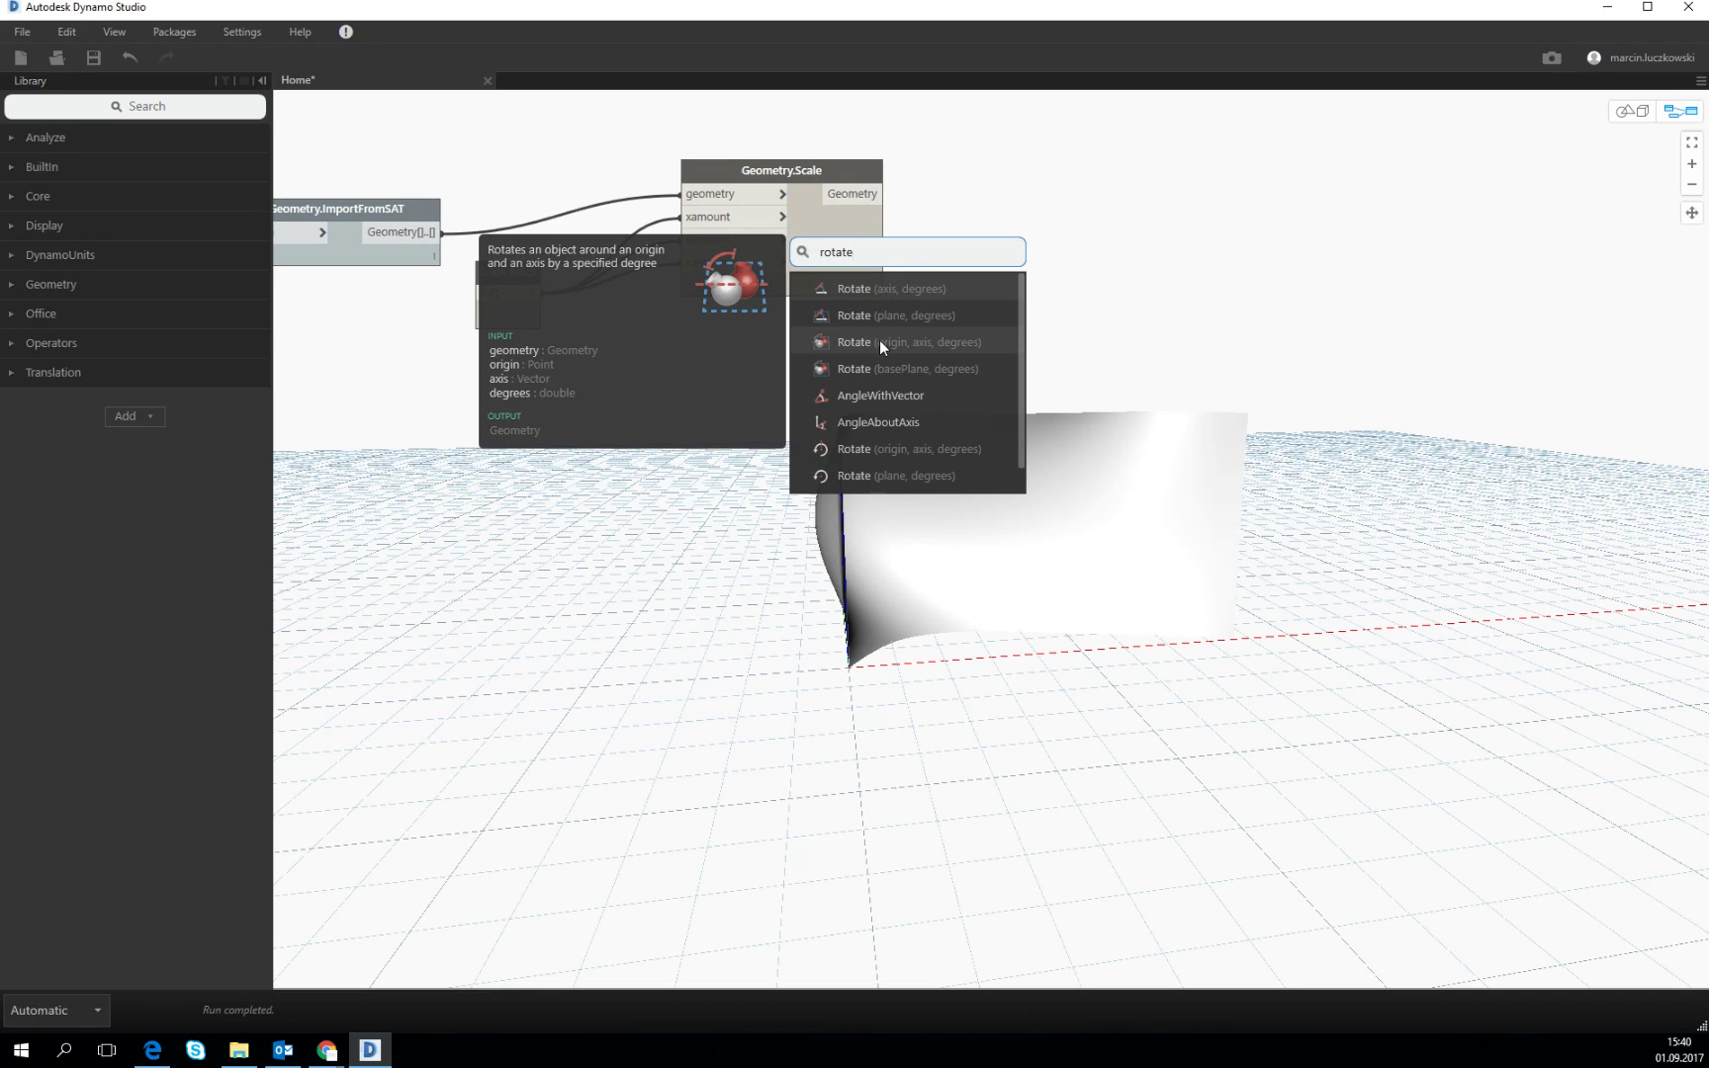
{"action": "left_click", "coordinate": [881, 339]}
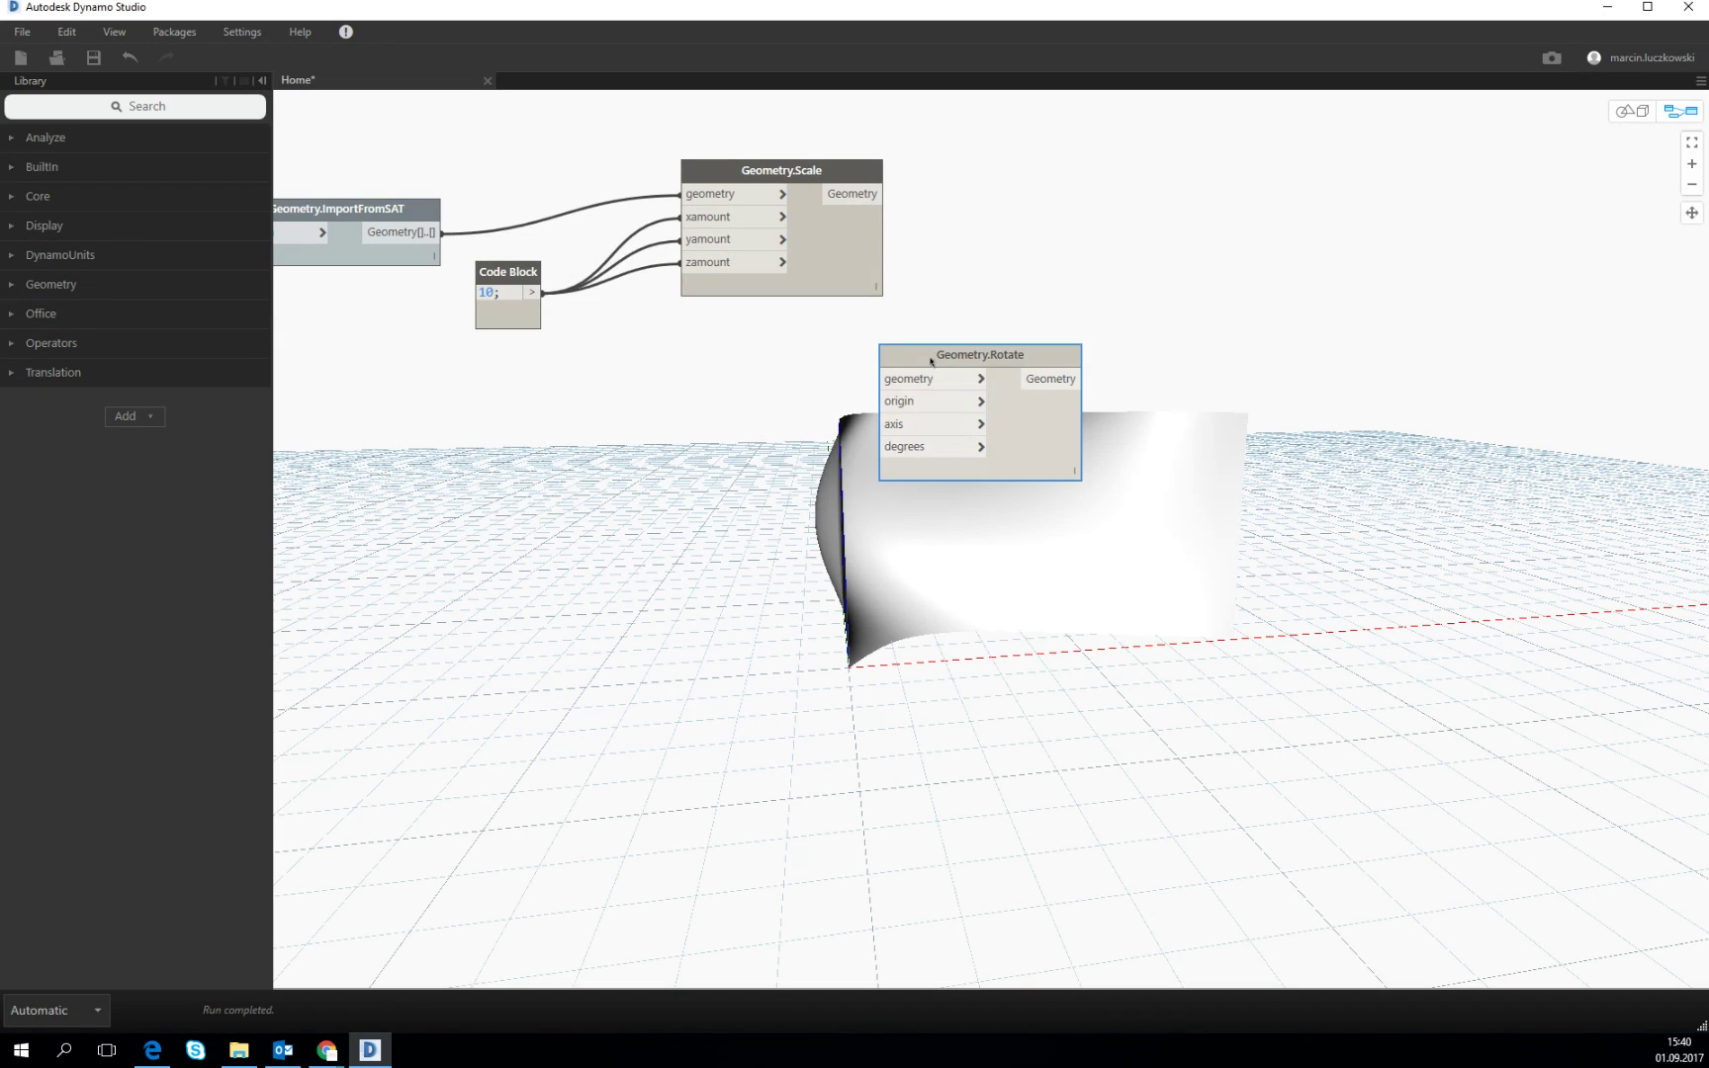
{"action": "left_click_drag", "start_coordinate": [986, 355], "coordinate": [1140, 248]}
{"action": "left_click_drag", "start_coordinate": [885, 194], "coordinate": [1038, 273]}
Step: Add a Point.Origin node below Geometry.Scale and connect it to the origin input of Geometry.Rotate
{"action": "double_click", "coordinate": [827, 366]}
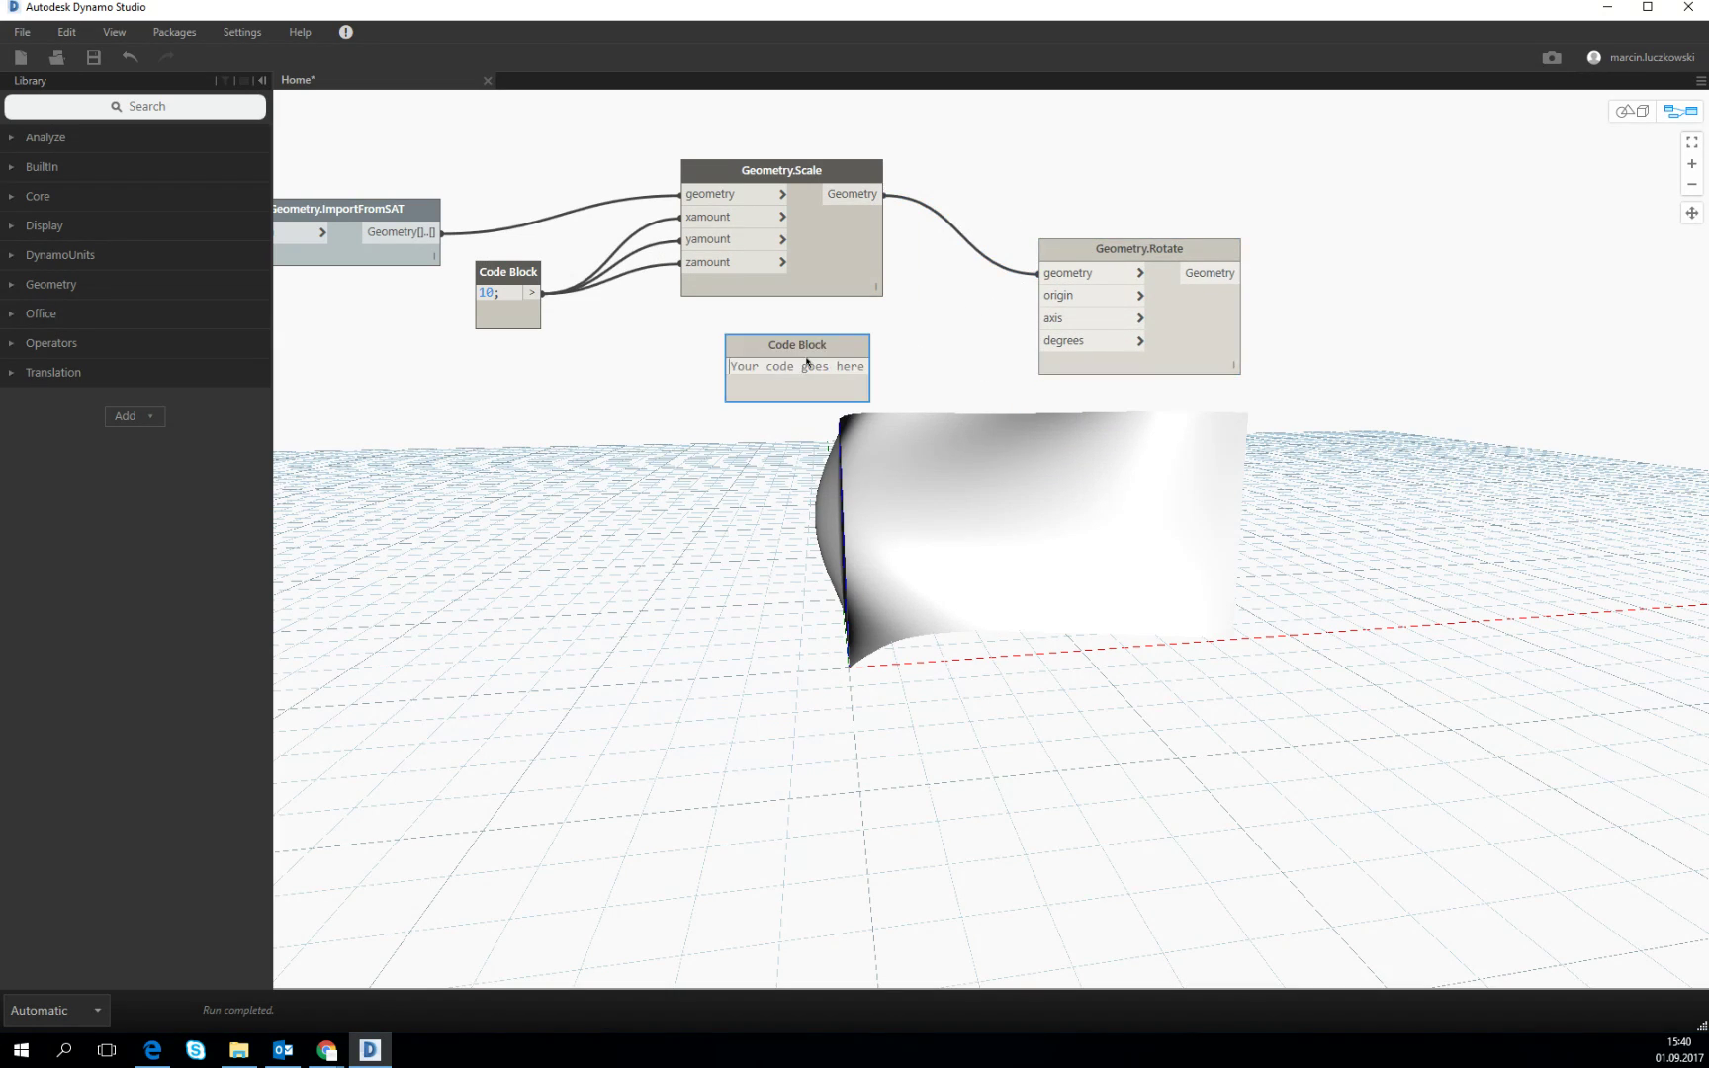
{"action": "left_click", "coordinate": [841, 350]}
{"action": "right_click", "coordinate": [841, 351]}
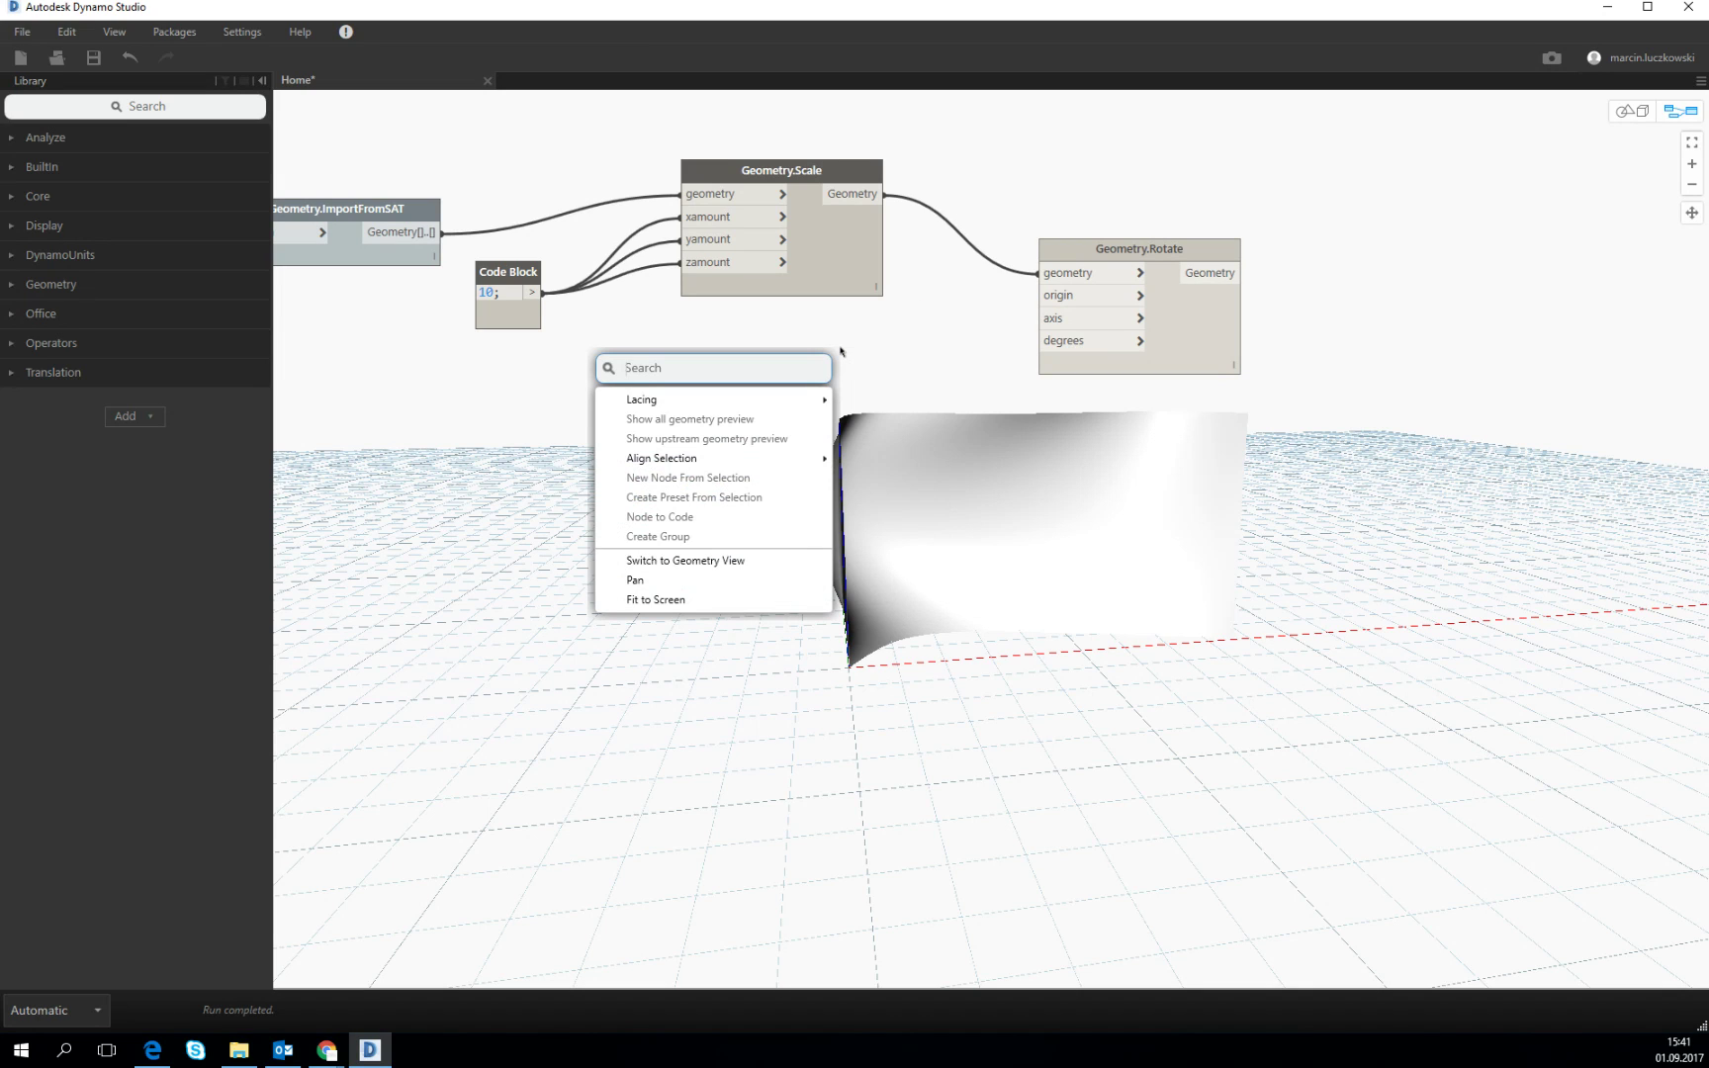
{"action": "type", "text": "origin"}
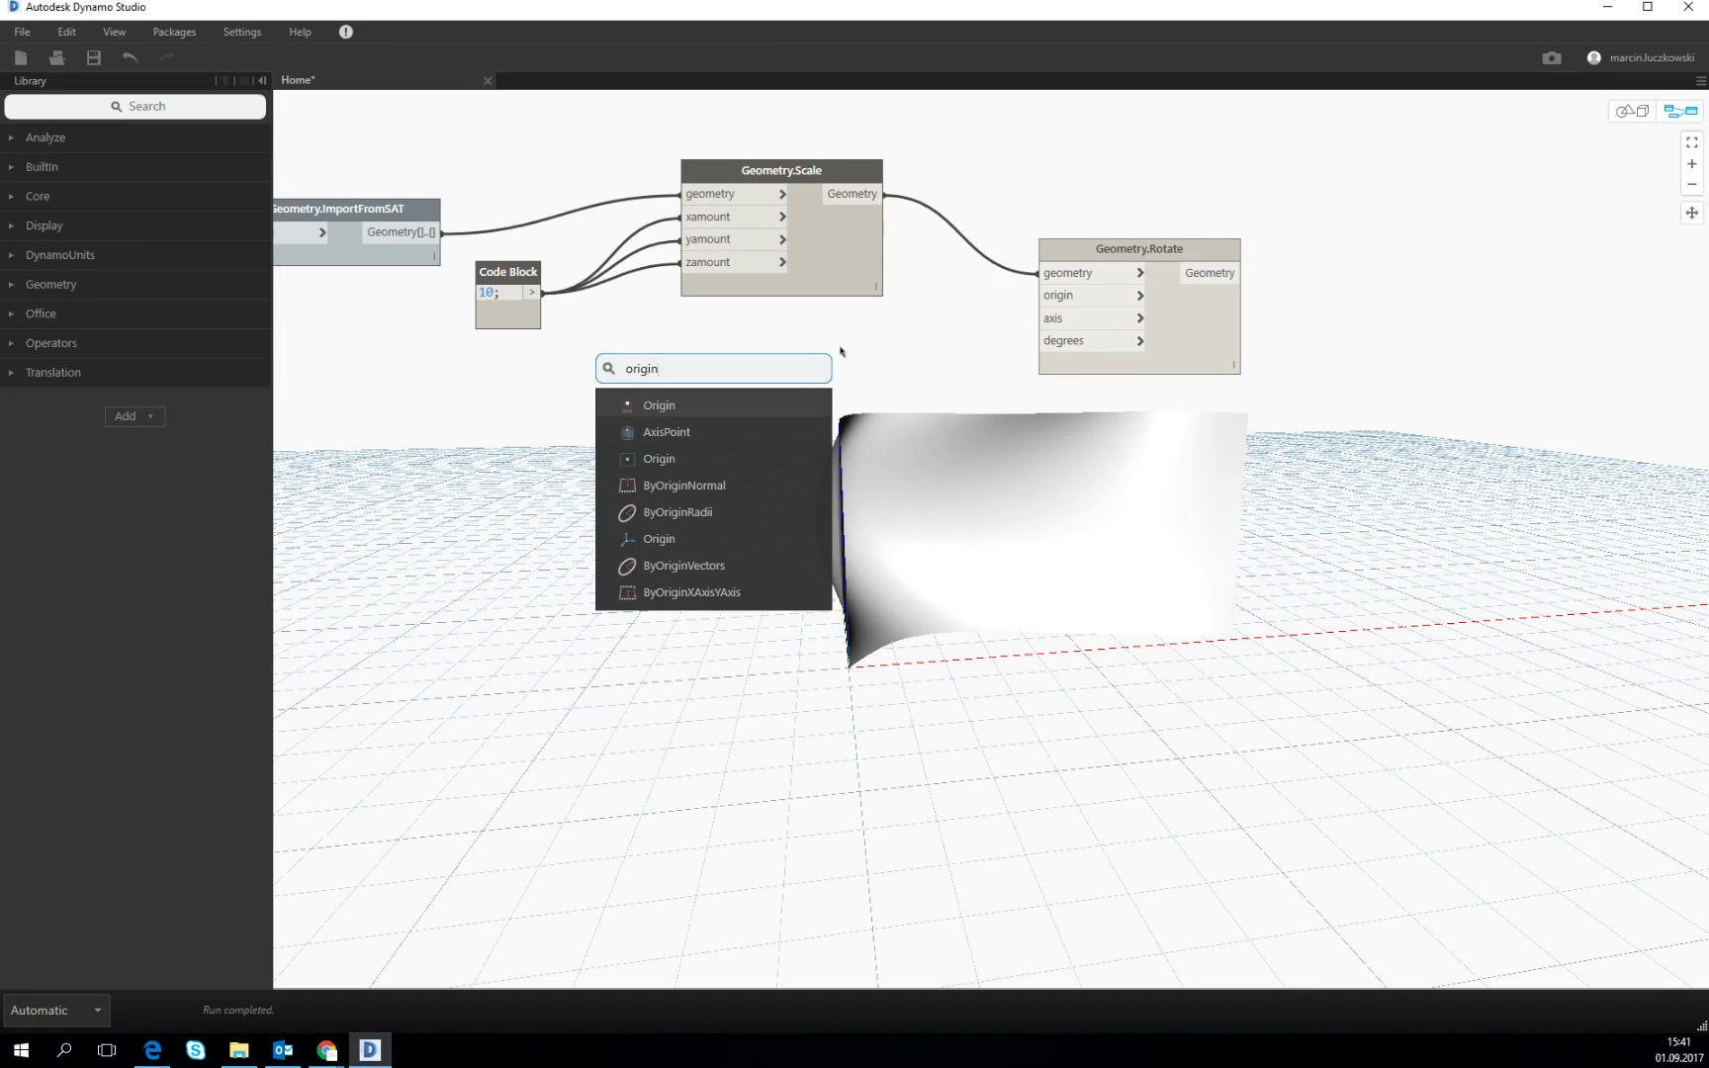
{"action": "left_click", "coordinate": [766, 404]}
{"action": "left_click_drag", "start_coordinate": [803, 414], "coordinate": [809, 351]}
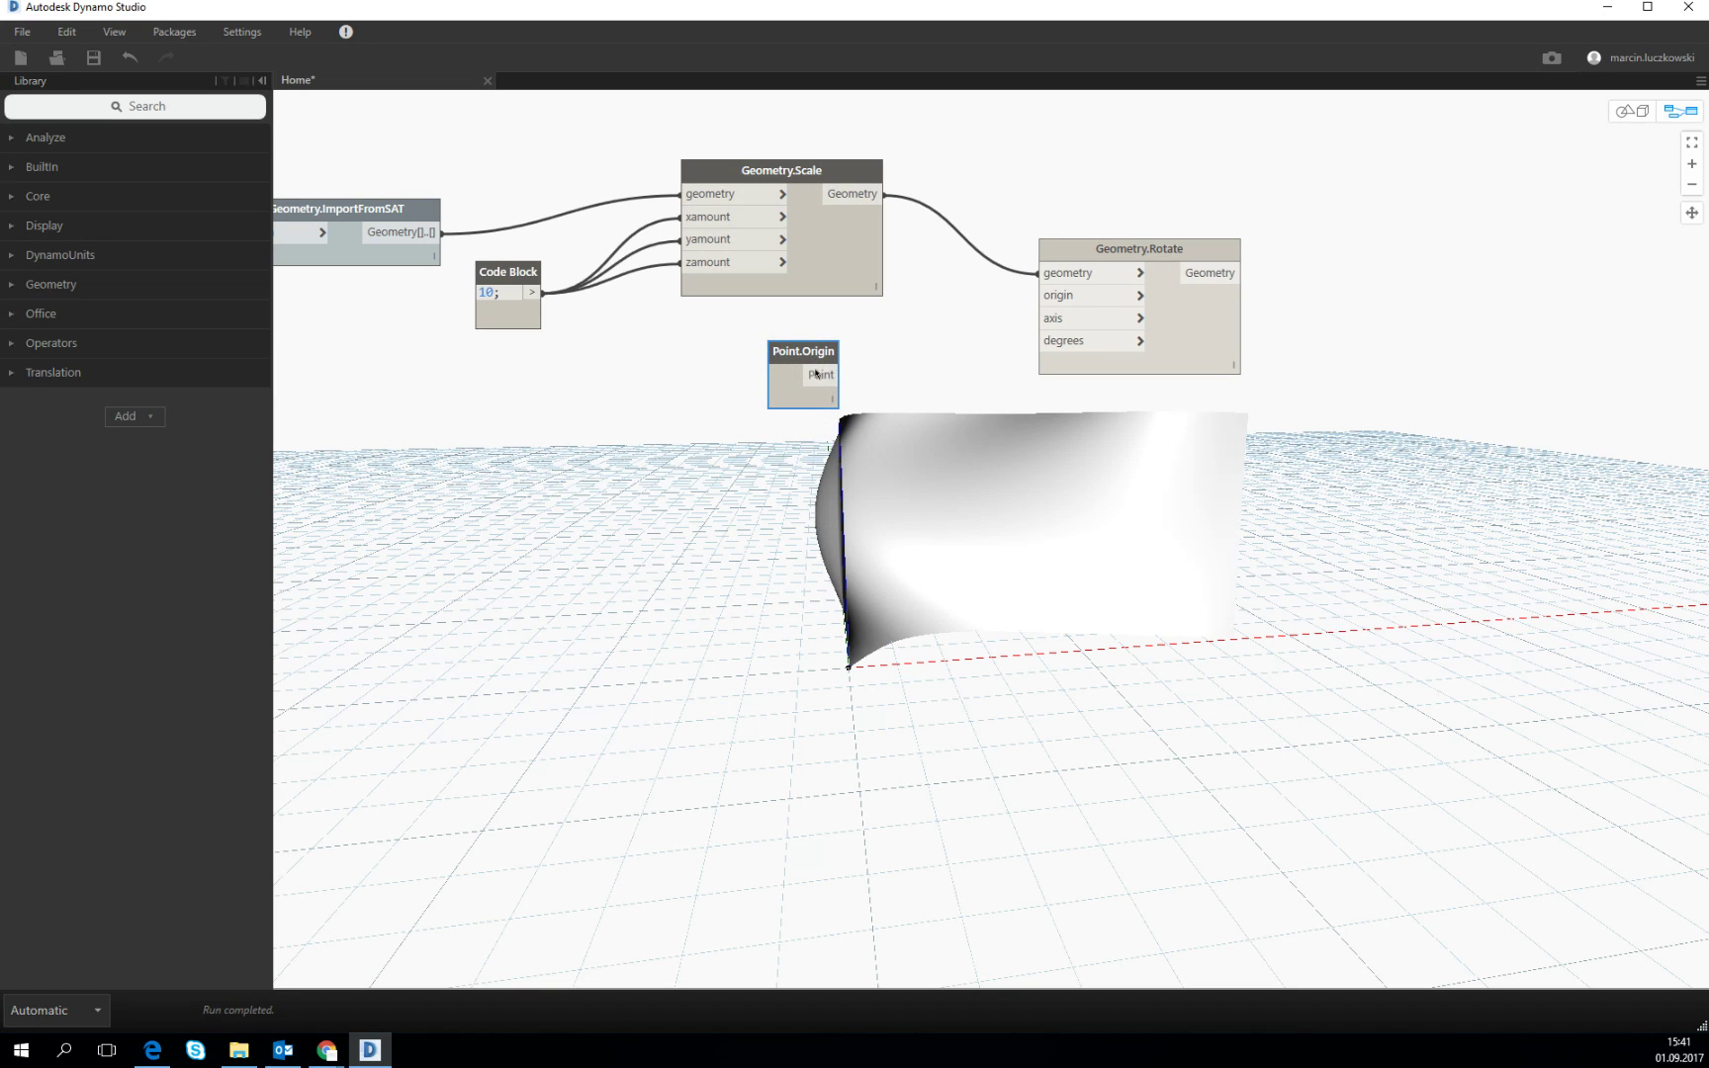
{"action": "left_click", "coordinate": [833, 376]}
{"action": "left_click", "coordinate": [1039, 295]}
{"action": "left_click_drag", "start_coordinate": [789, 358], "coordinate": [810, 333]}
Step: Add a Vector.ByCoordinates (x, y, z) node and connect its vector to the axis input of Geometry.Rotate
{"action": "right_click", "coordinate": [671, 429]}
{"action": "type", "text": "vector"}
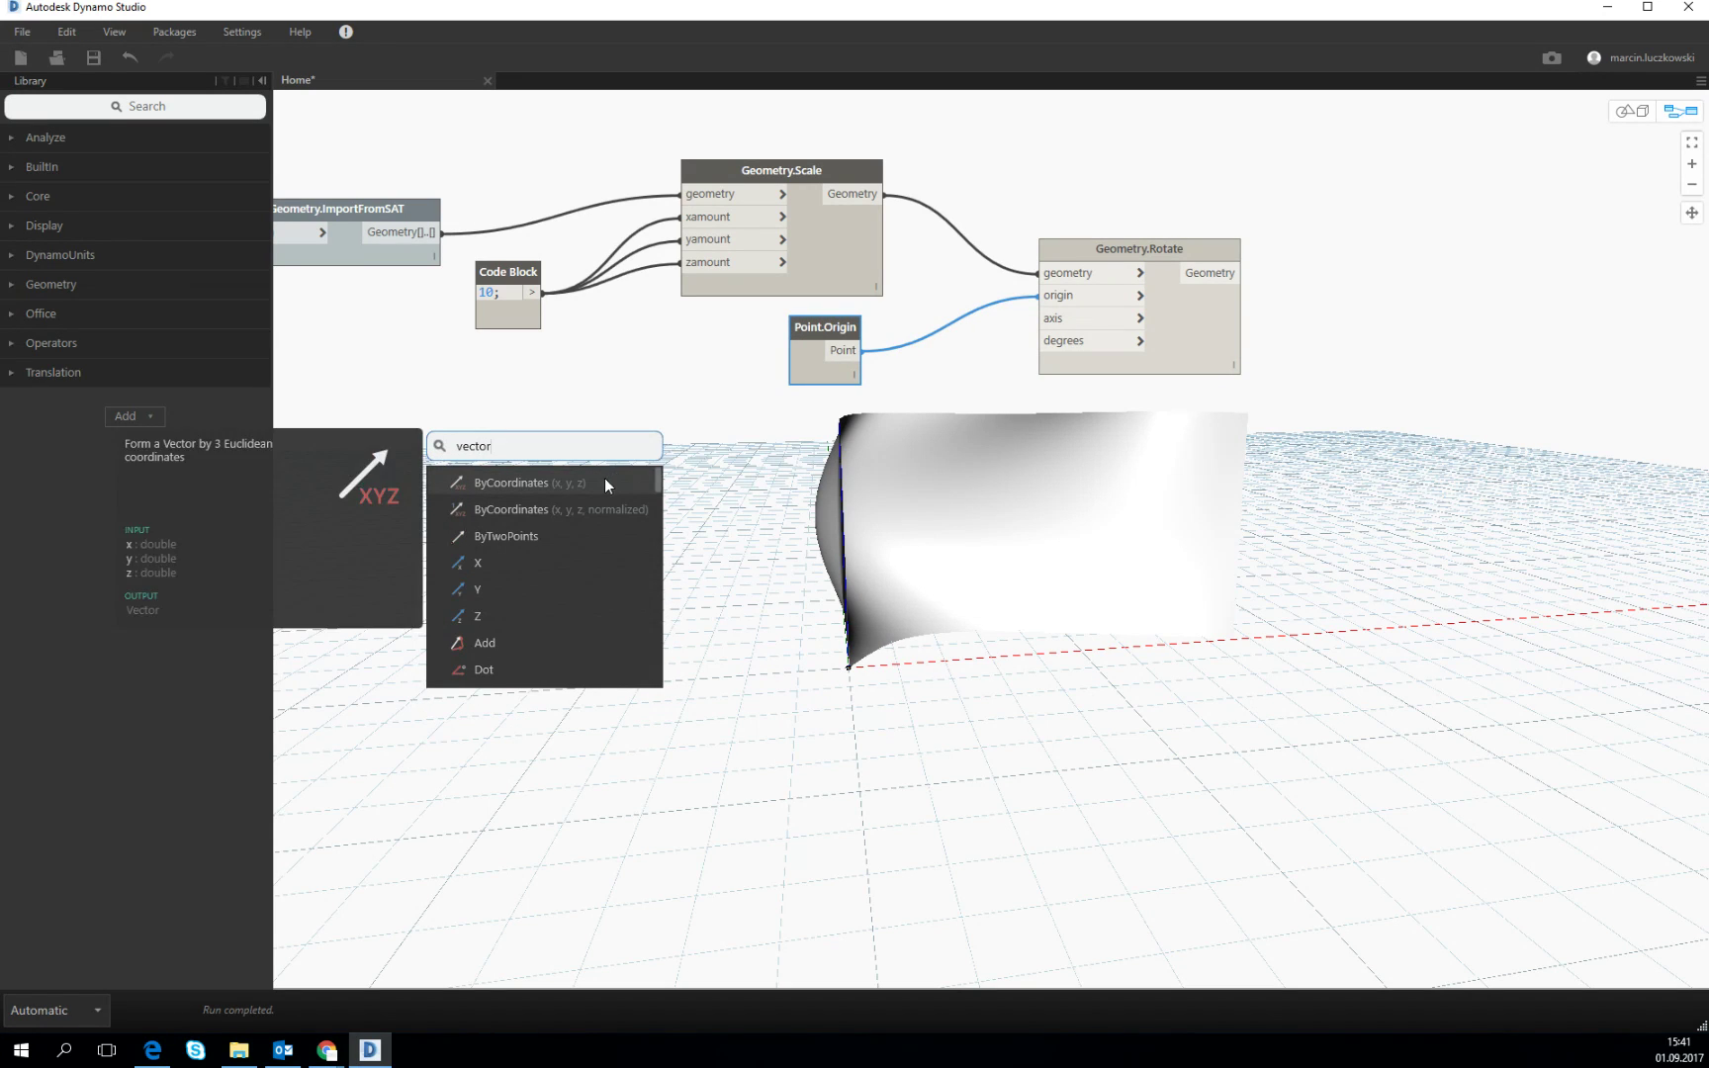
{"action": "left_click", "coordinate": [605, 481]}
{"action": "left_click_drag", "start_coordinate": [737, 517], "coordinate": [1039, 317]}
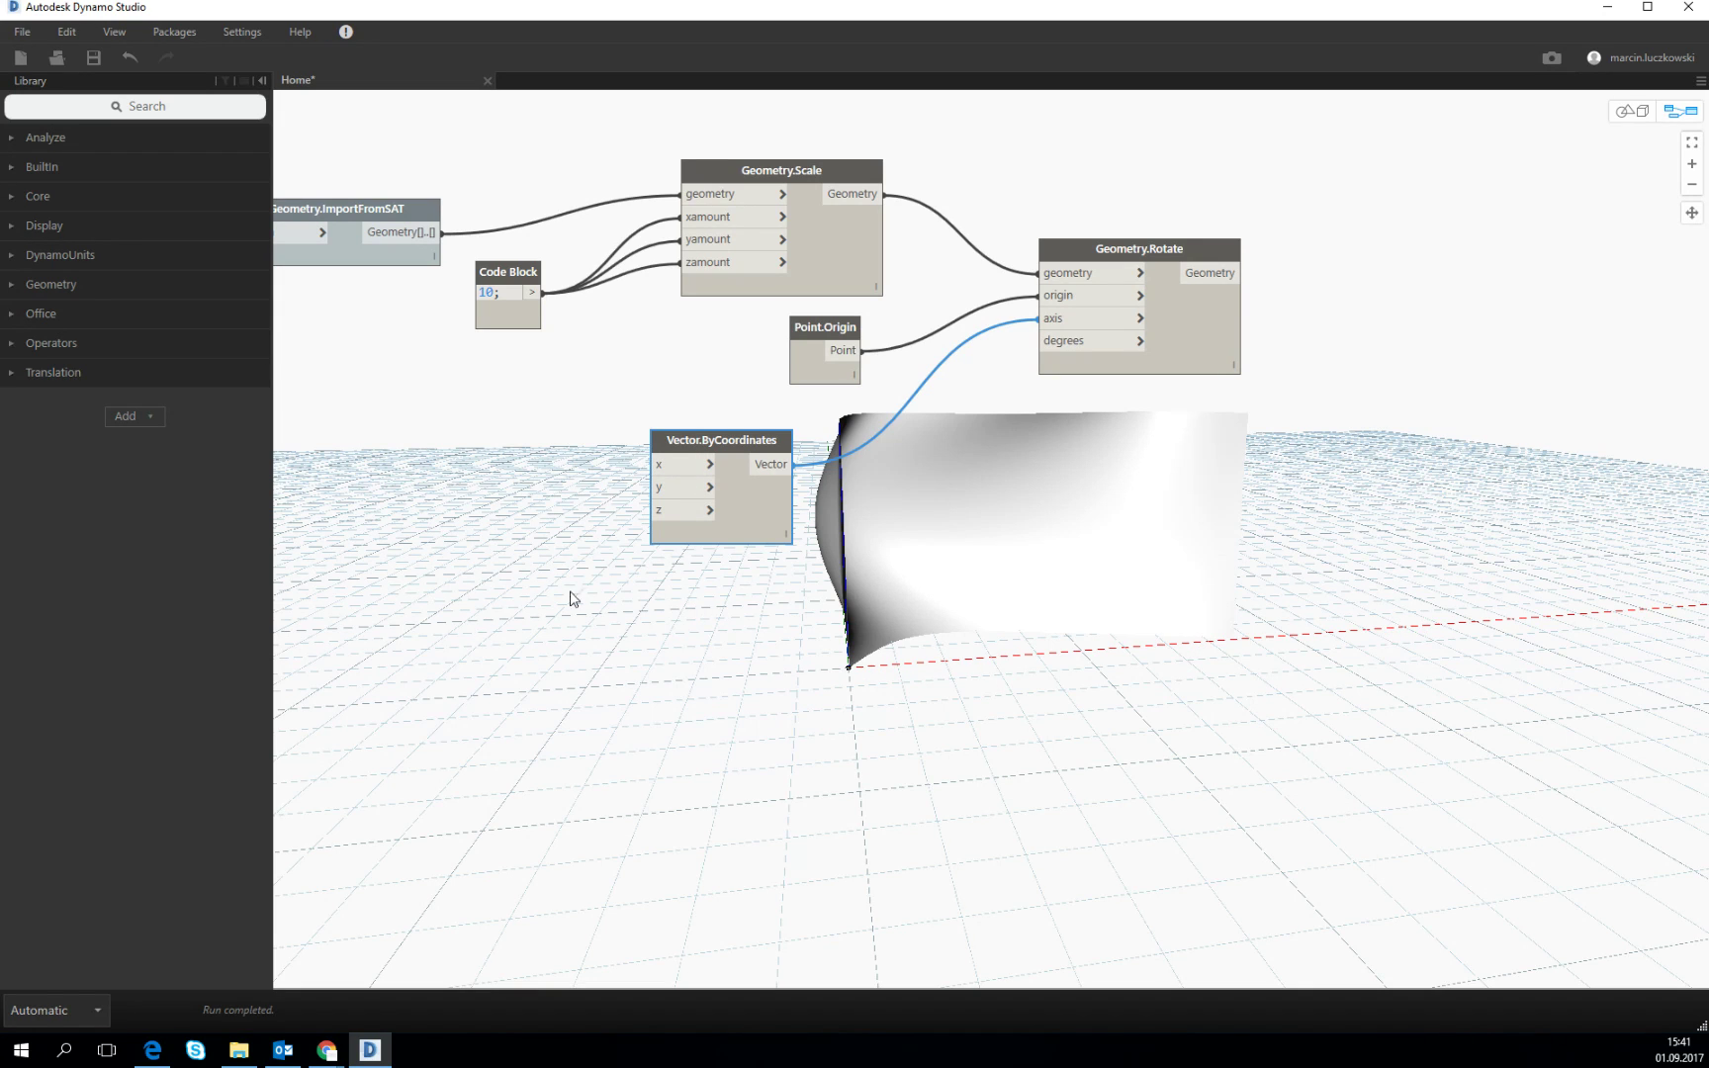
Step: Create a Code Block with the value 1, connect it to the x input of Vector.ByCoordinates and align it beside that node
{"action": "double_click", "coordinate": [522, 483]}
{"action": "type", "text": "1"}
{"action": "left_click", "coordinate": [529, 472]}
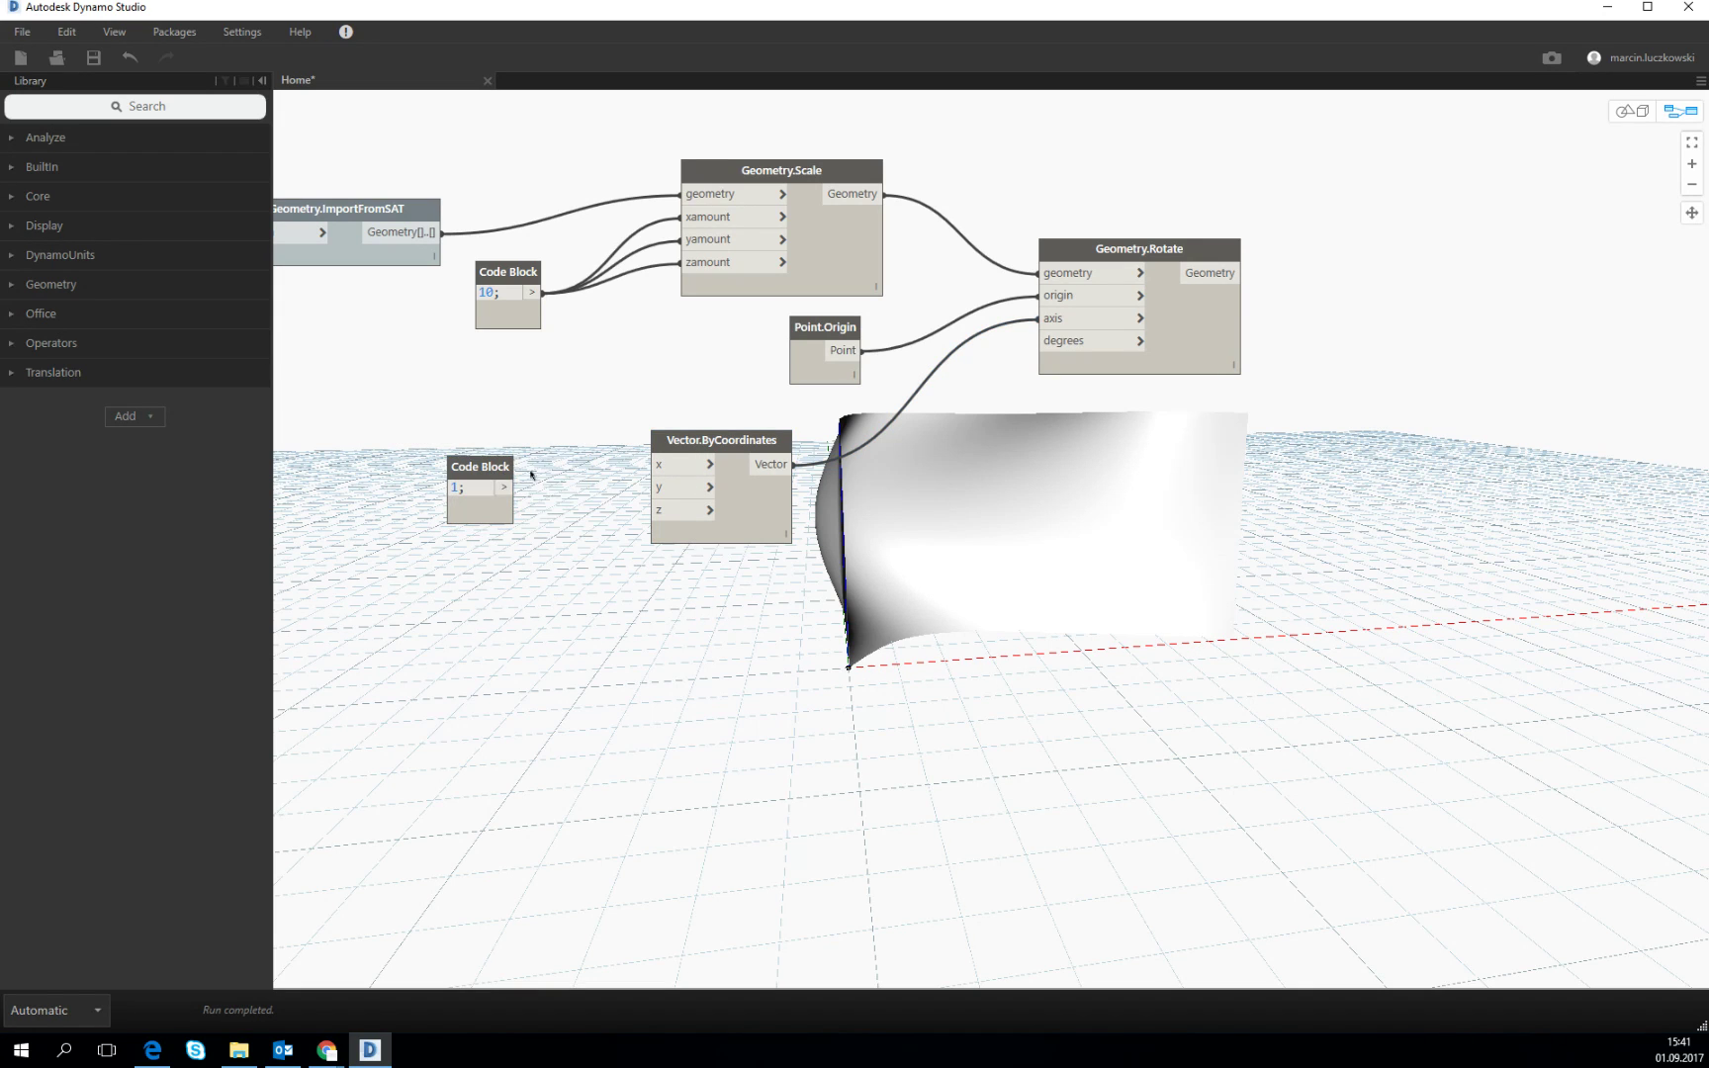
{"action": "left_click_drag", "start_coordinate": [506, 489], "coordinate": [658, 467]}
{"action": "left_click_drag", "start_coordinate": [483, 465], "coordinate": [512, 447]}
Step: Create a Code Block with the value 90 and connect it to the degrees input of Geometry.Rotate
{"action": "double_click", "coordinate": [725, 615]}
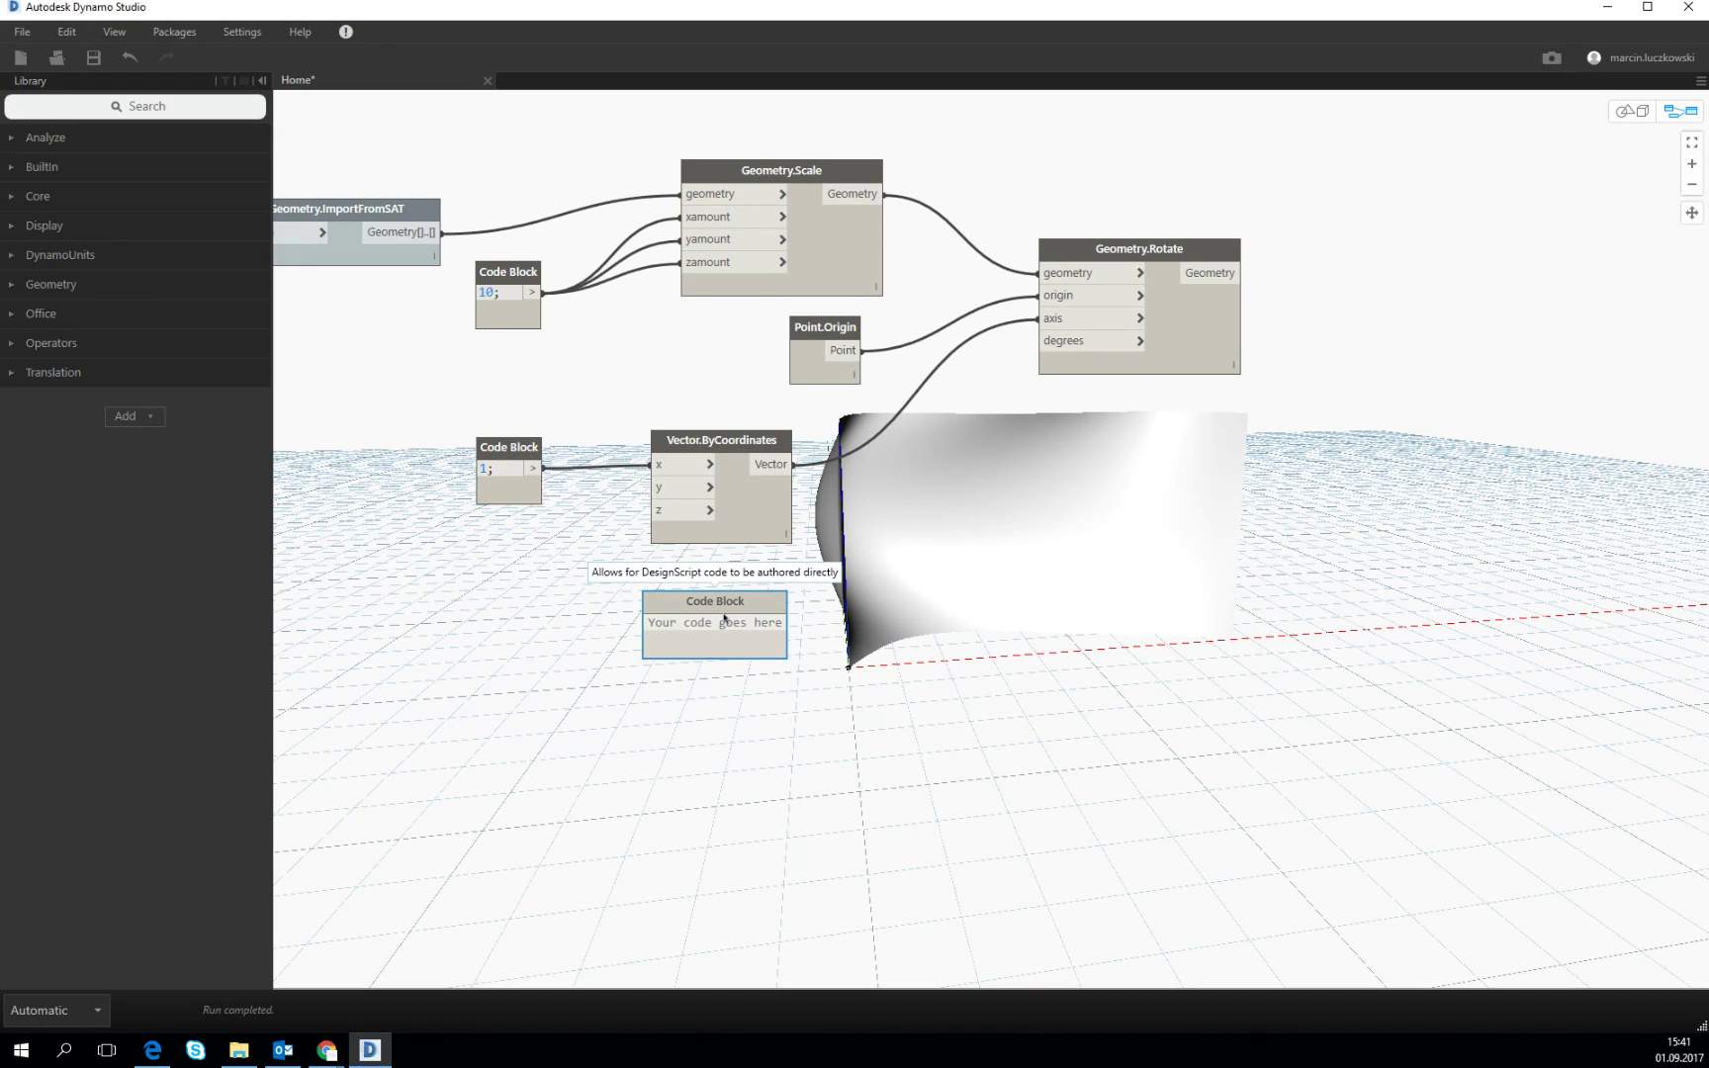
{"action": "type", "text": "90"}
{"action": "left_click", "coordinate": [725, 618]}
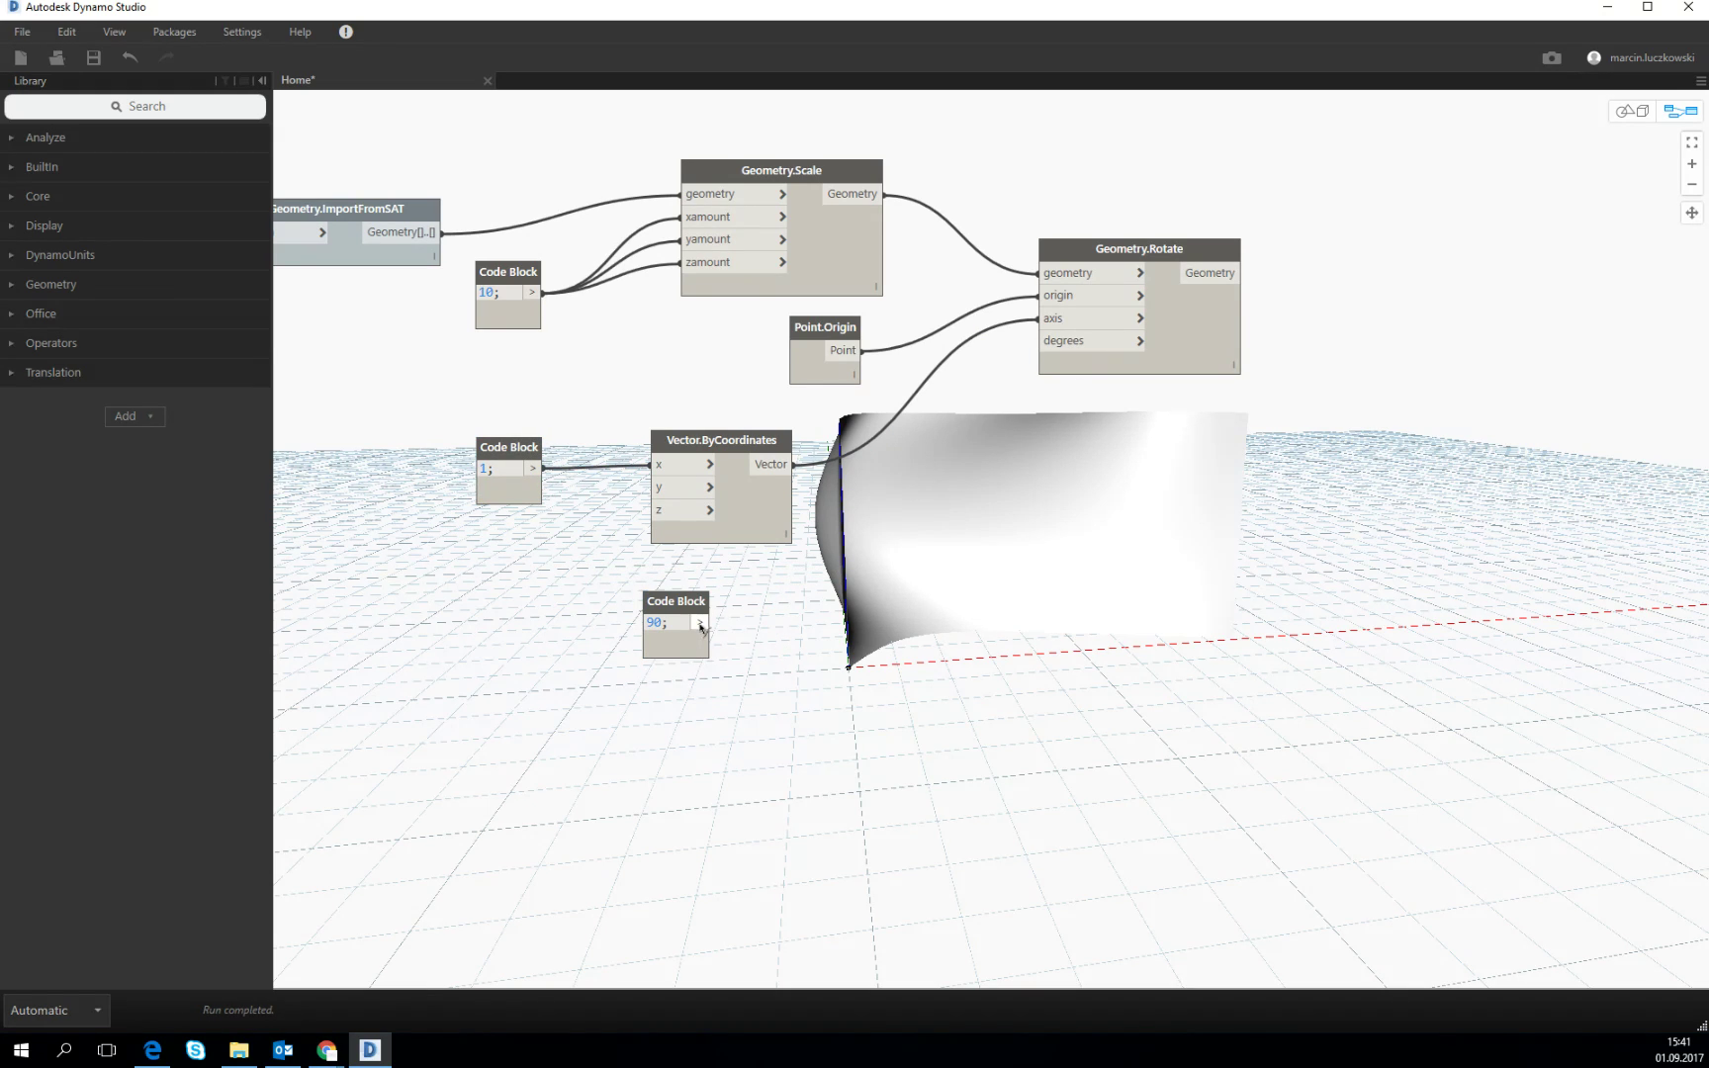
{"action": "left_click_drag", "start_coordinate": [700, 622], "coordinate": [1045, 340]}
{"action": "middle_click_drag", "start_coordinate": [1012, 615], "coordinate": [910, 550]}
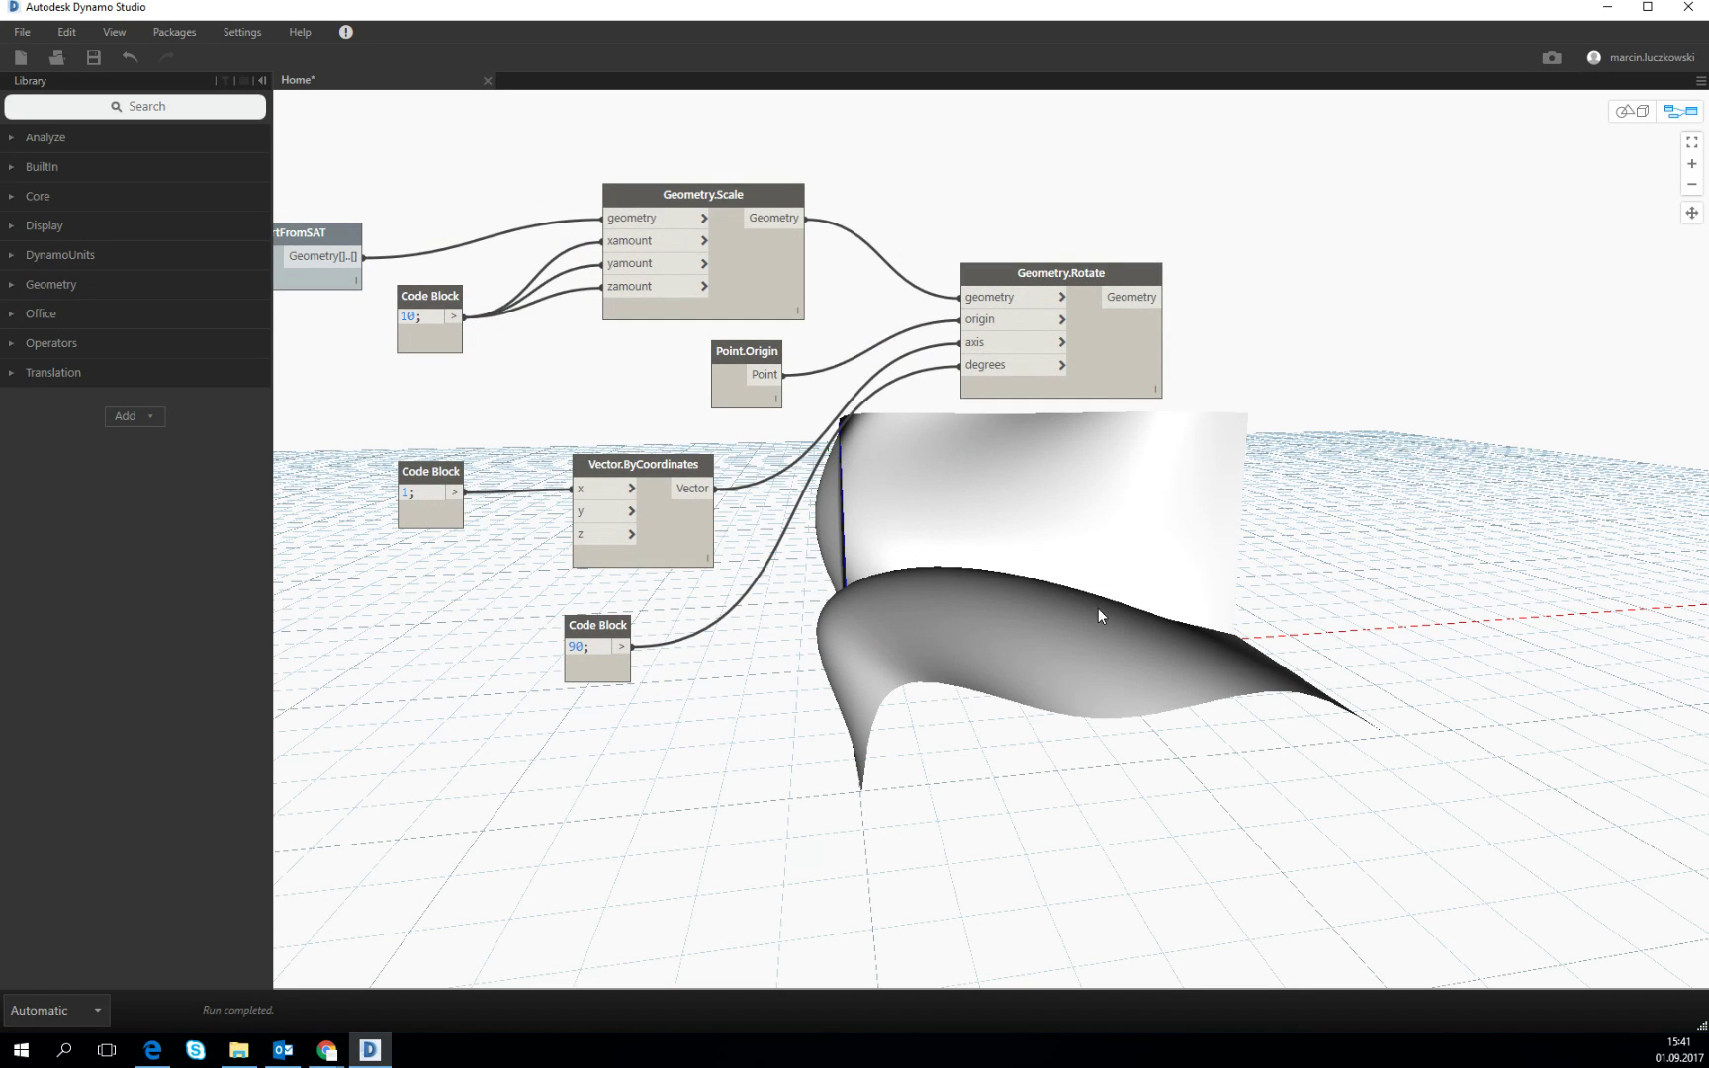
Step: Turn off the geometry preview of the Geometry.Scale node
{"action": "left_click", "coordinate": [781, 193]}
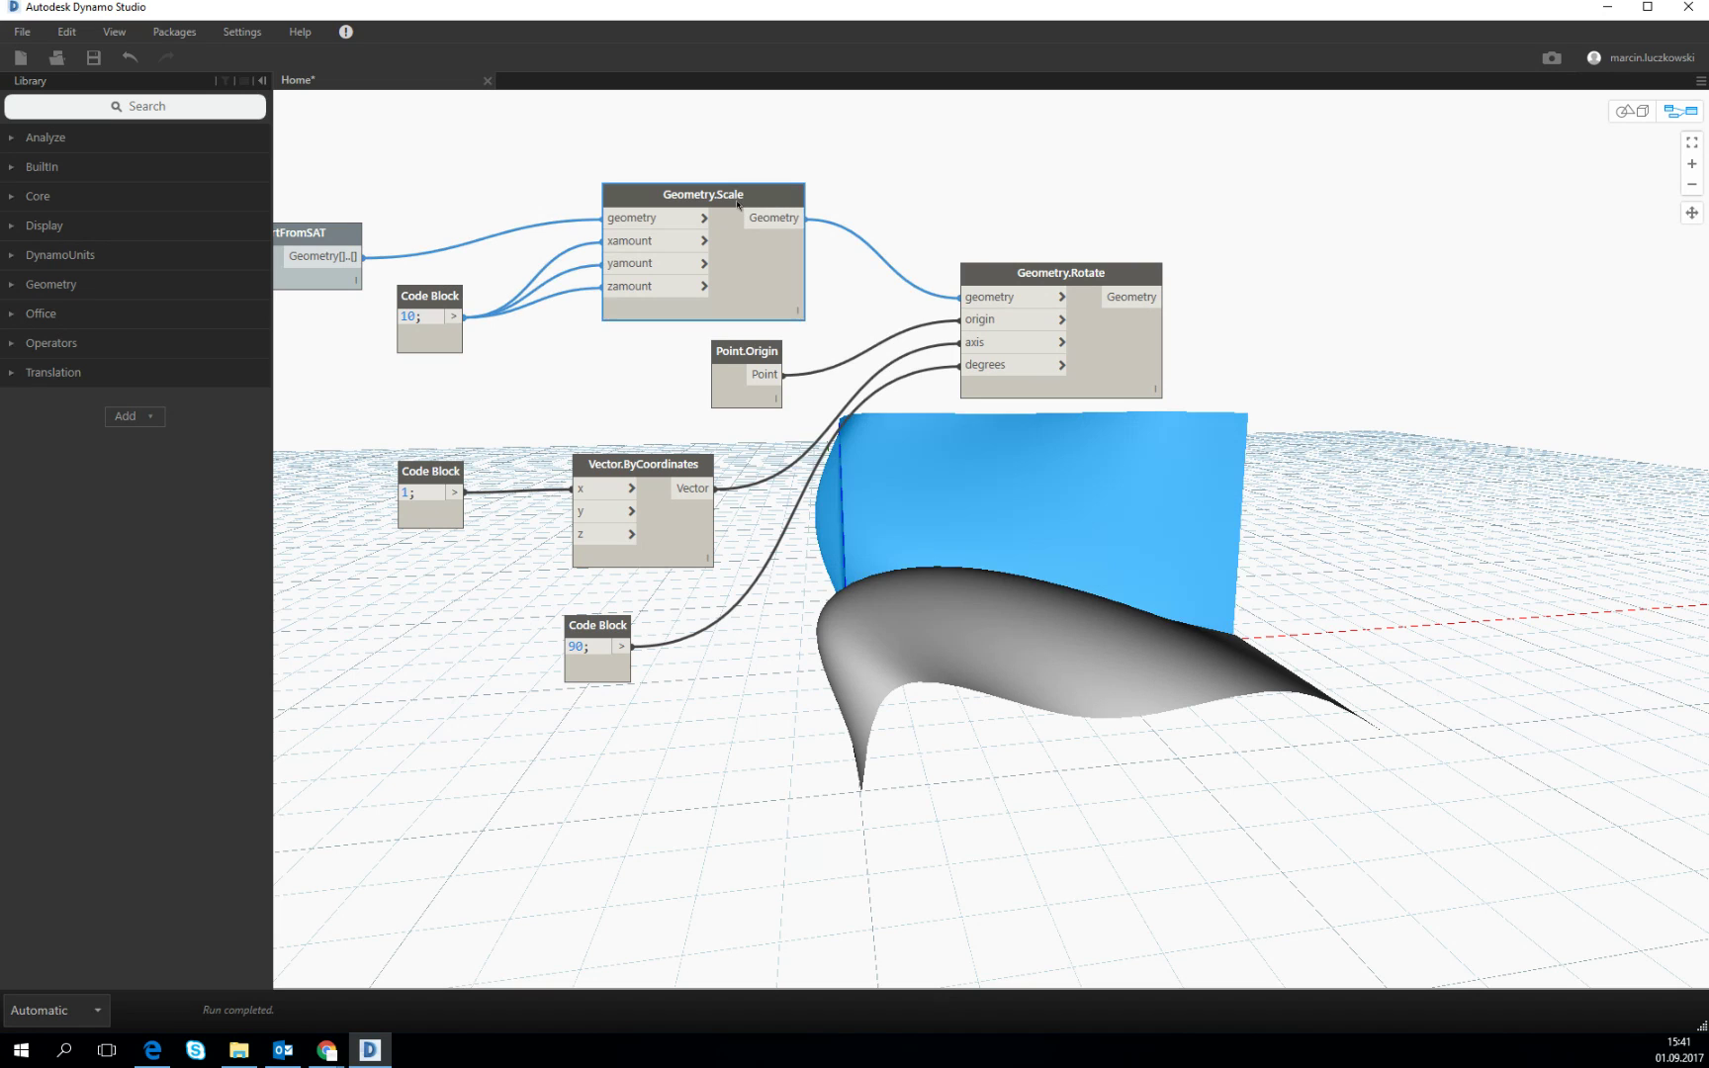
{"action": "right_click", "coordinate": [768, 185]}
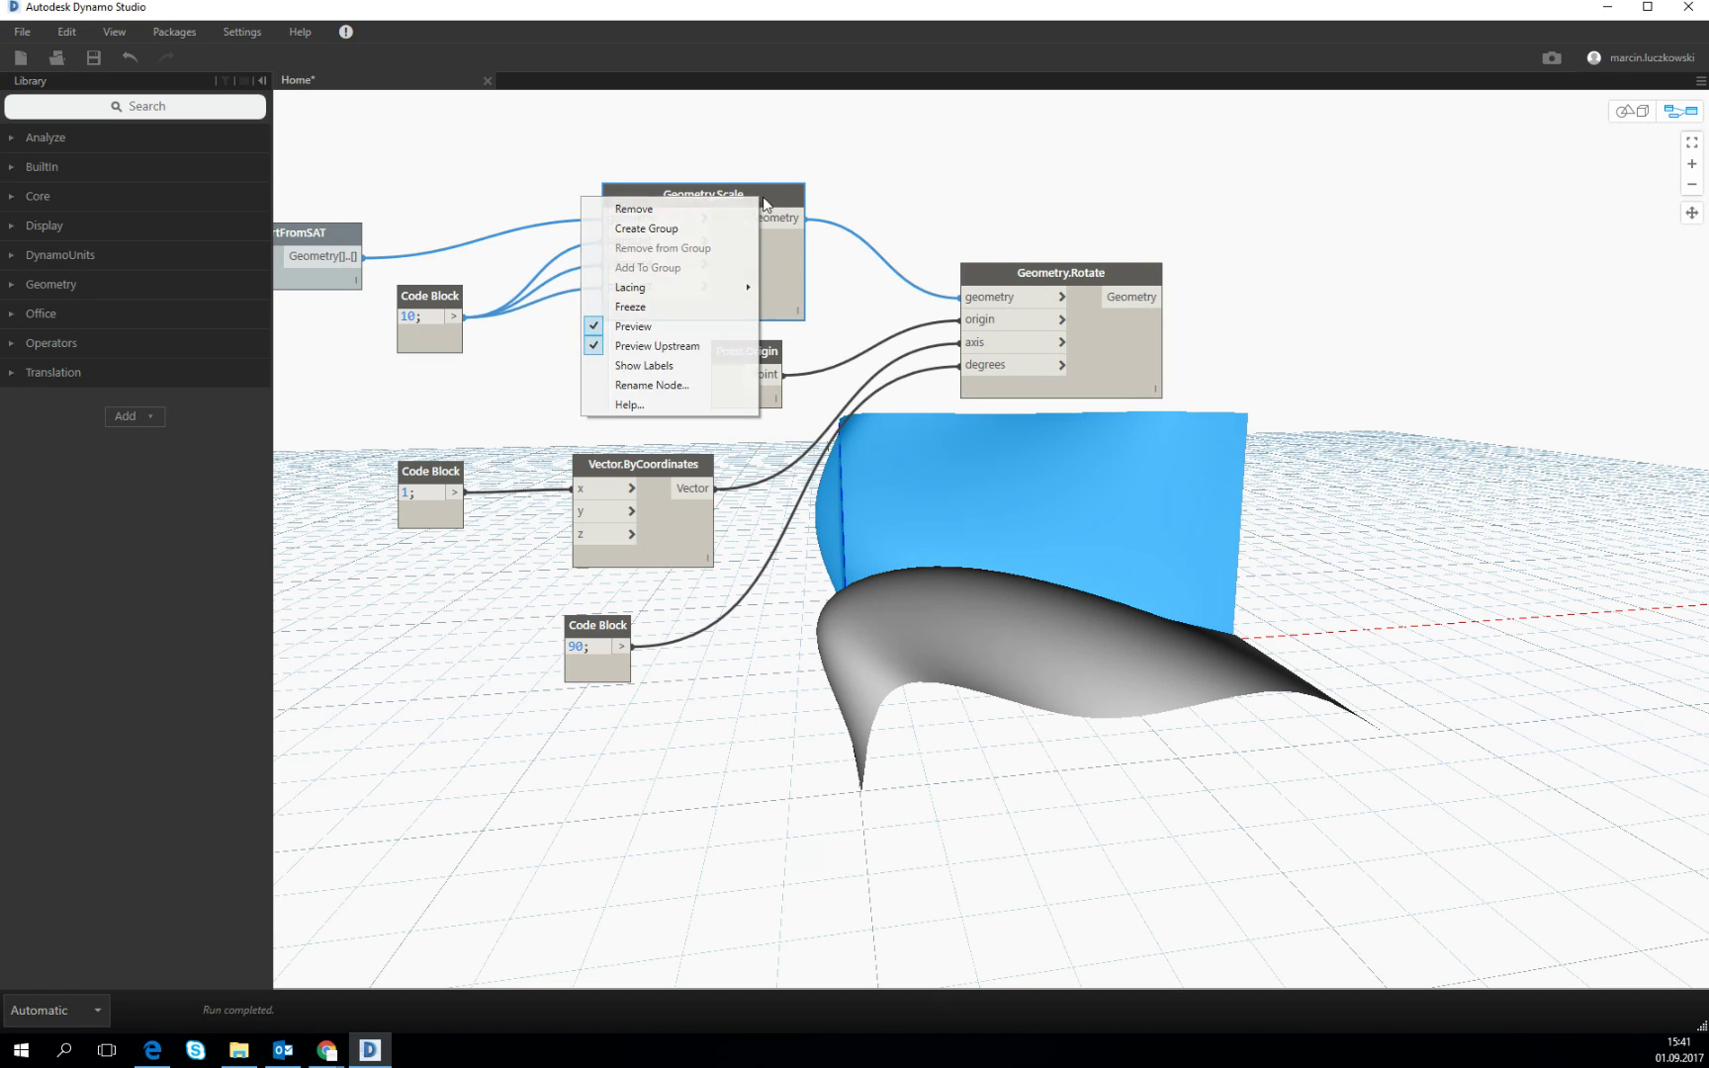
{"action": "left_click", "coordinate": [697, 332]}
{"action": "scroll", "coordinate": [950, 515], "scroll_direction": "down", "scroll_amount": 3}
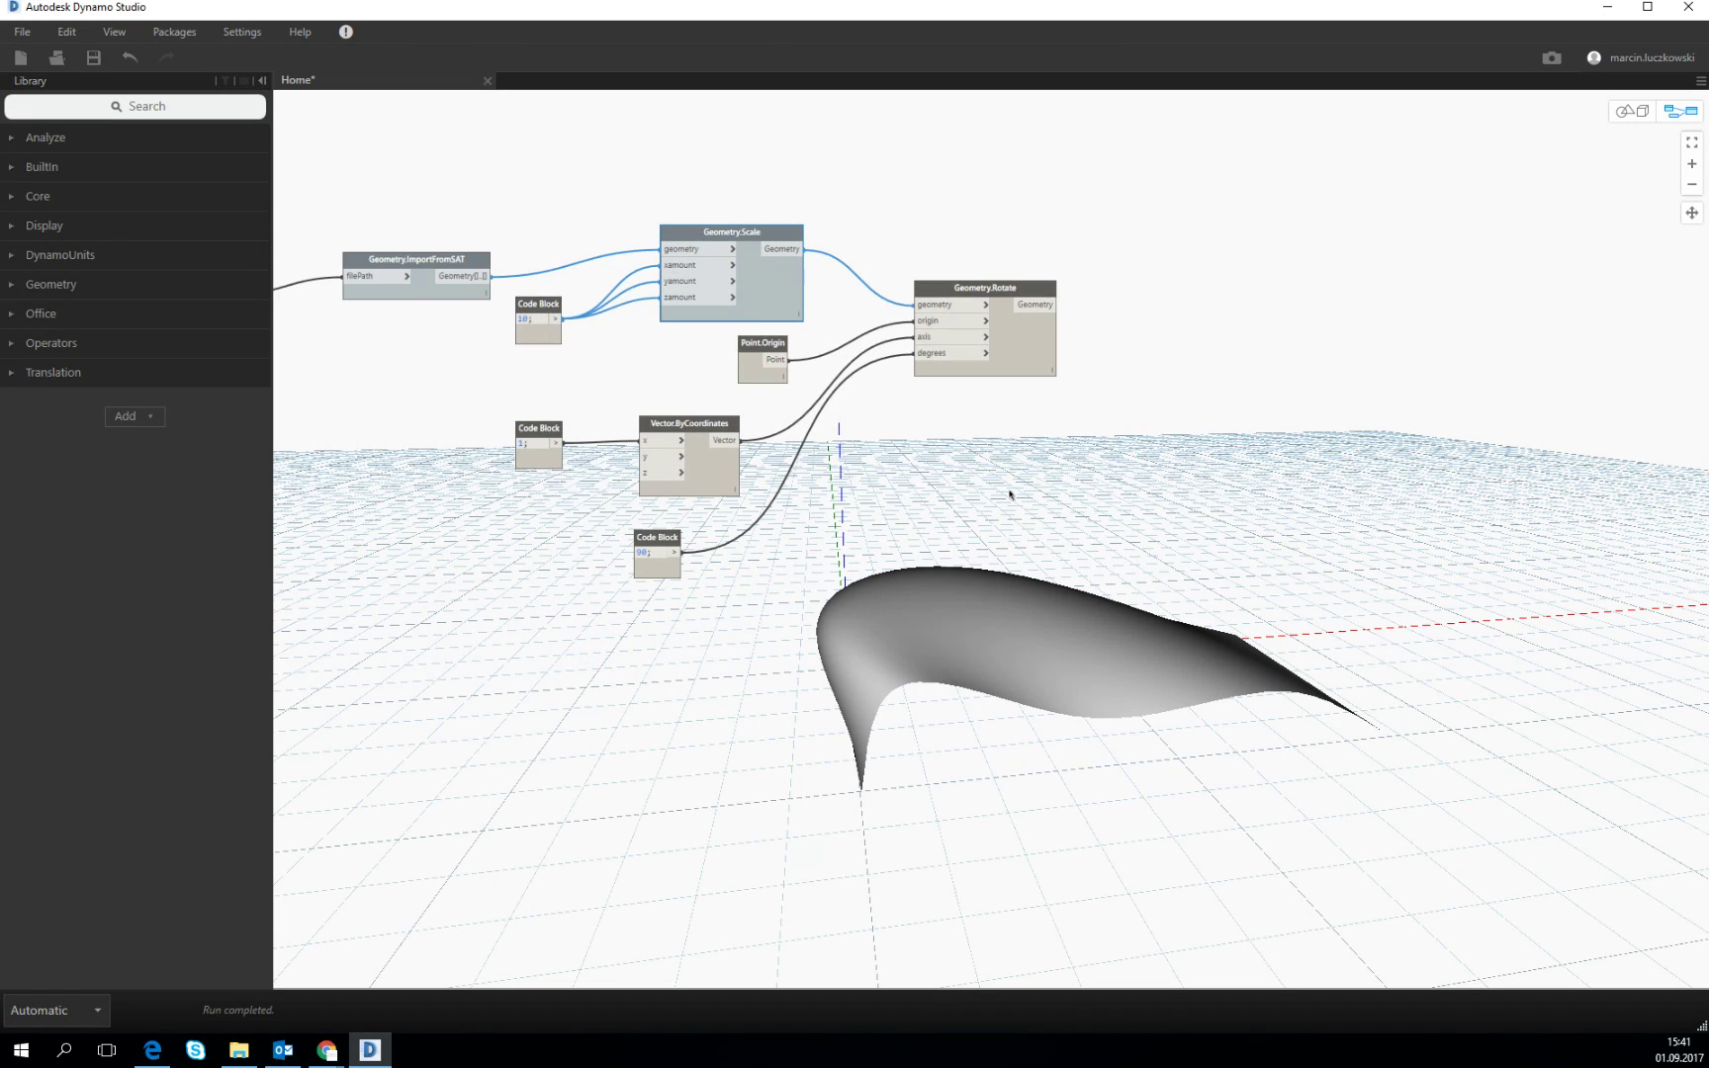
{"action": "scroll", "coordinate": [1020, 594], "scroll_direction": "up", "scroll_amount": 1}
{"action": "middle_click_drag", "start_coordinate": [1149, 396], "coordinate": [1059, 422]}
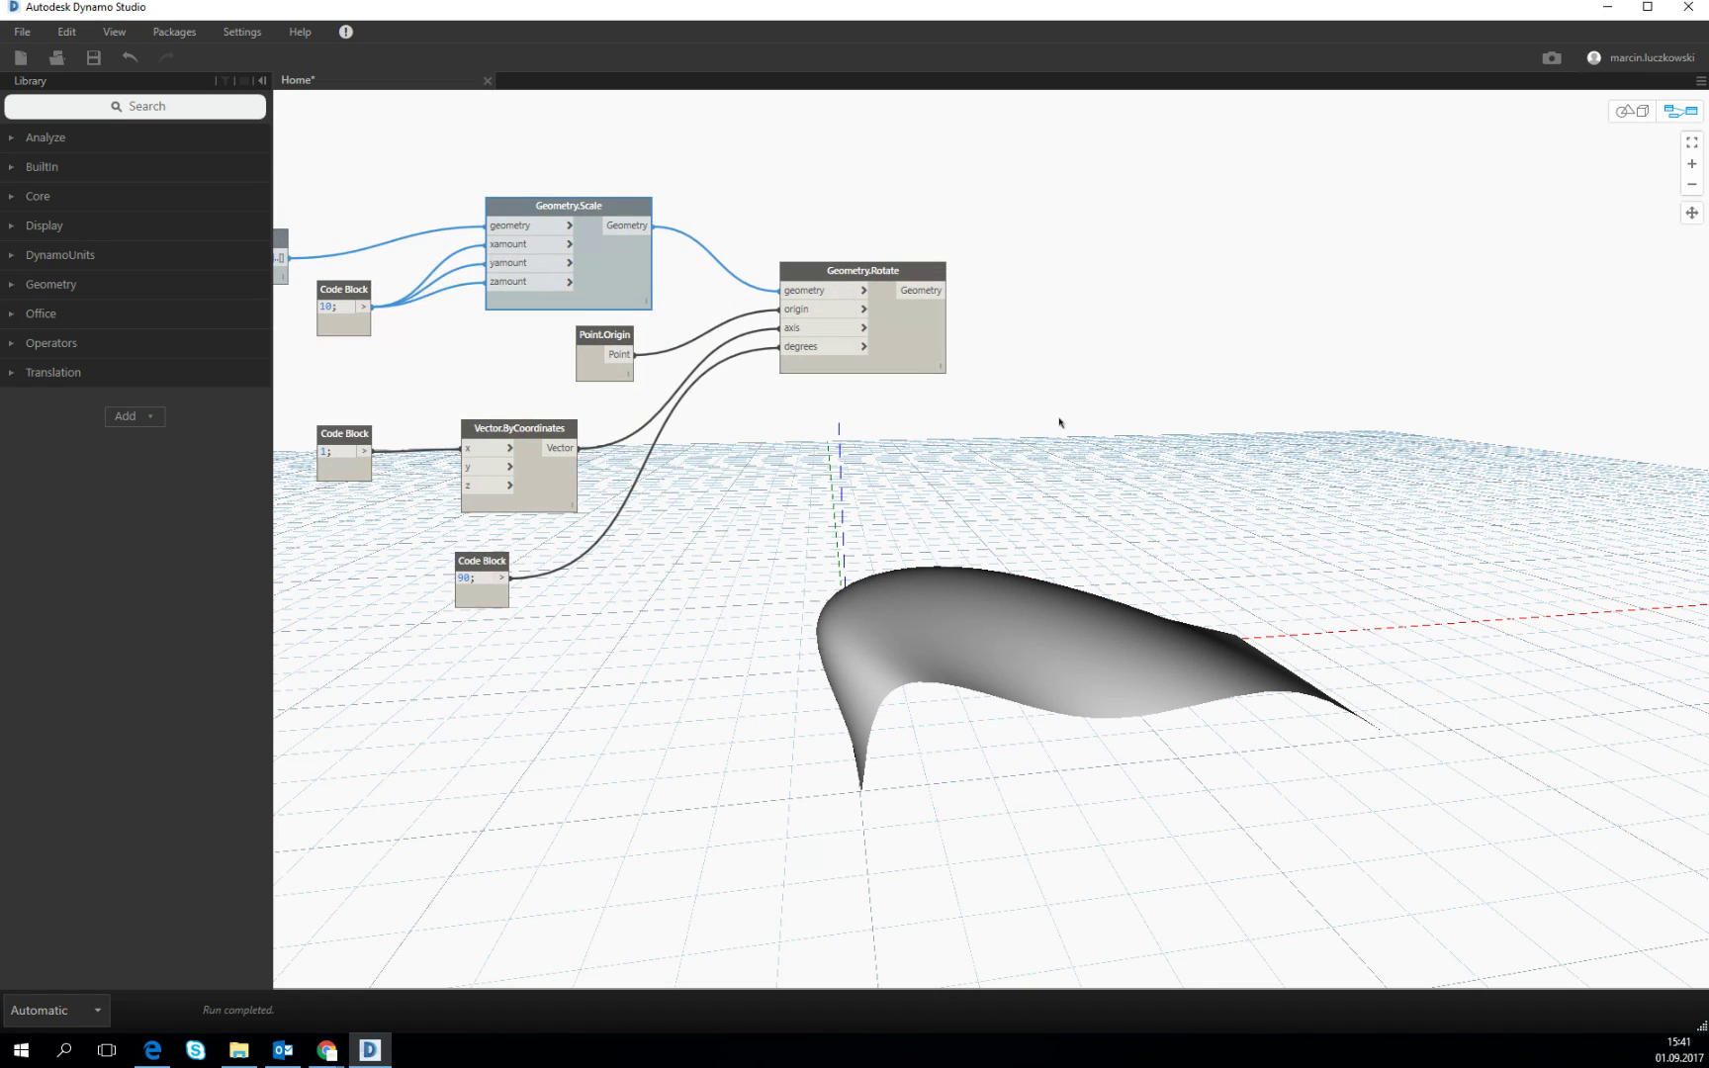
{"action": "middle_click_drag", "start_coordinate": [1020, 616], "coordinate": [1166, 644]}
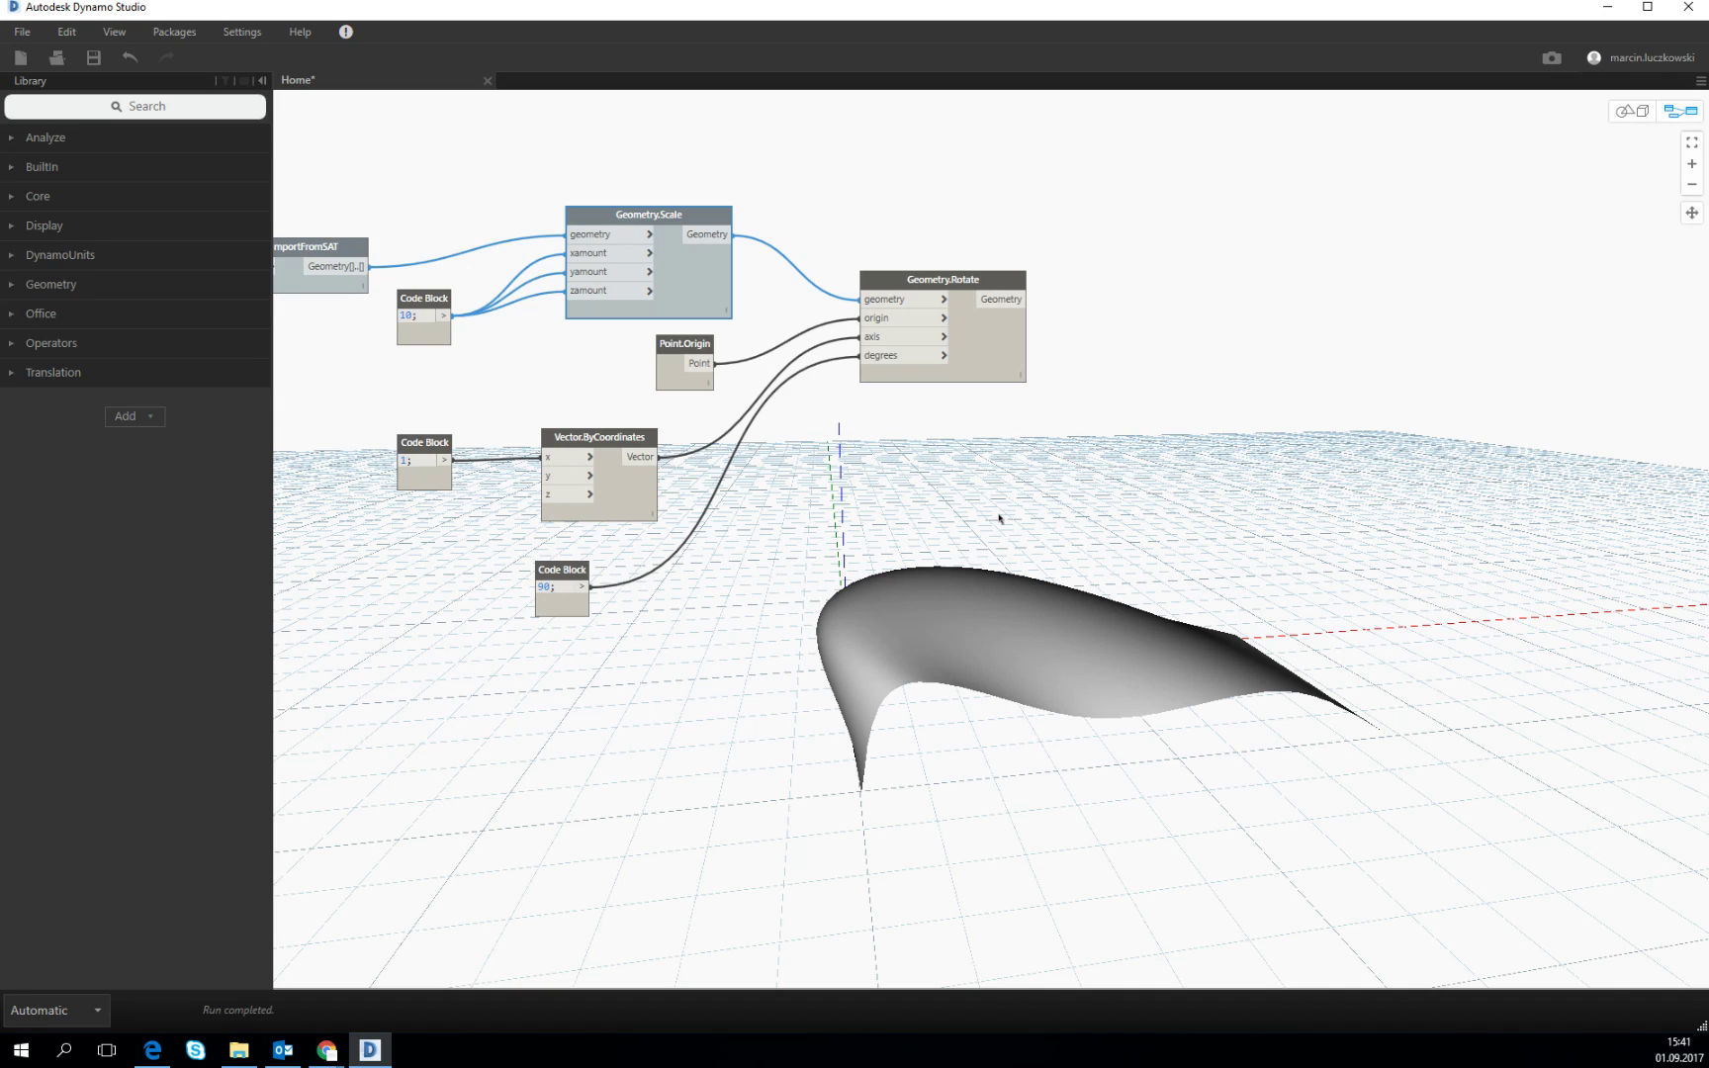
{"action": "middle_click_drag", "start_coordinate": [999, 517], "coordinate": [1053, 540]}
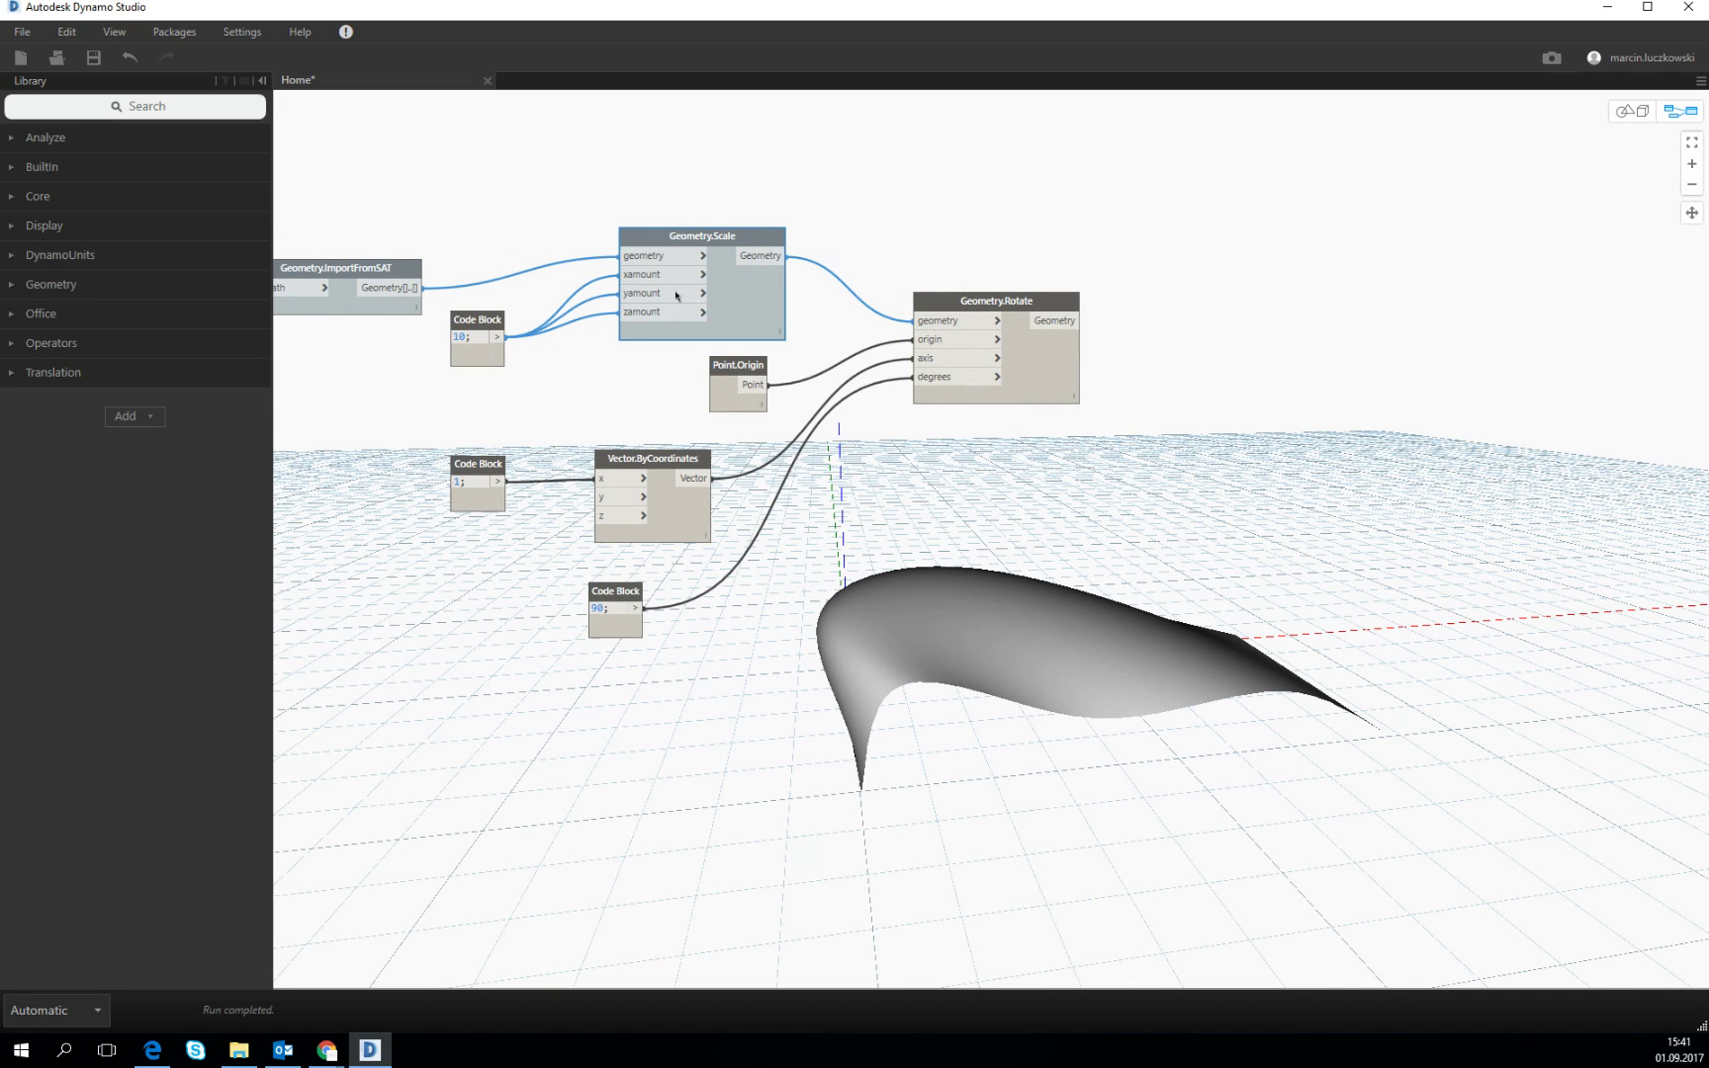